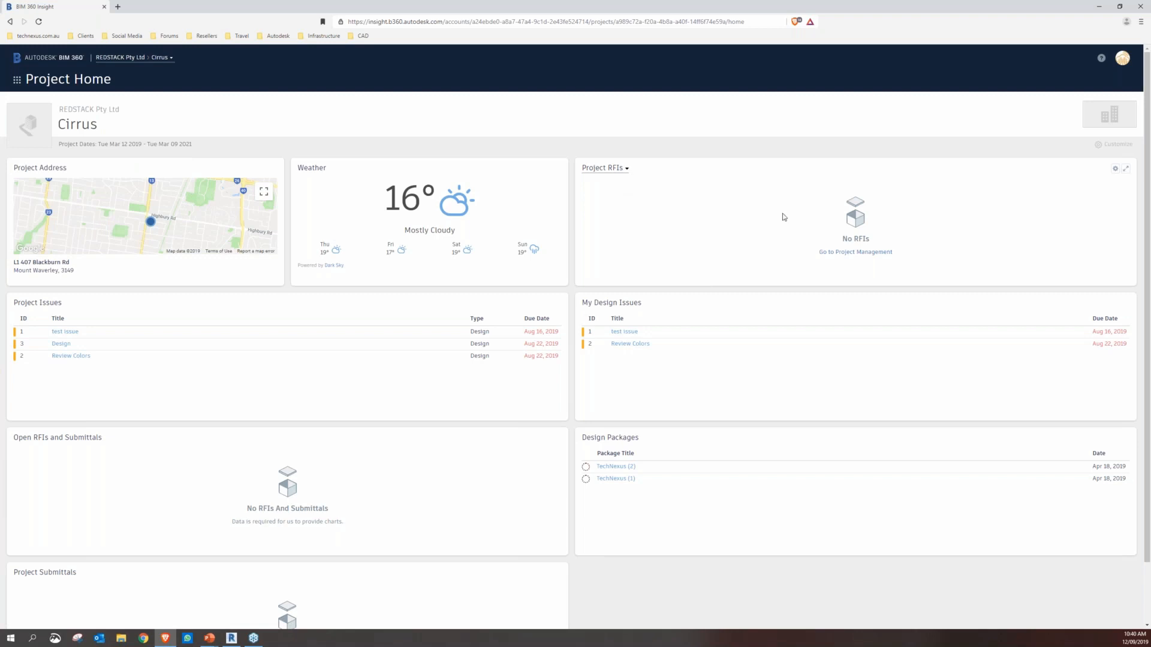
# Check the RFI card's view options and switch the issues card to My Issues and back to Project Issues while reviewing the project home
pyautogui.click(626, 168)
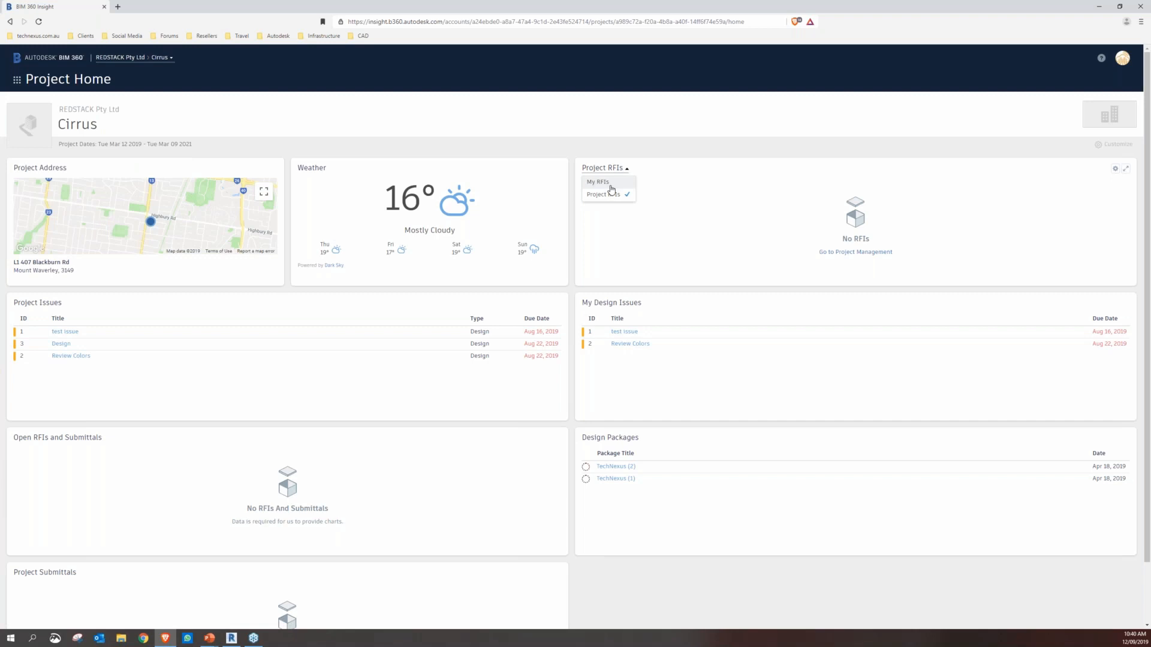
pyautogui.click(602, 119)
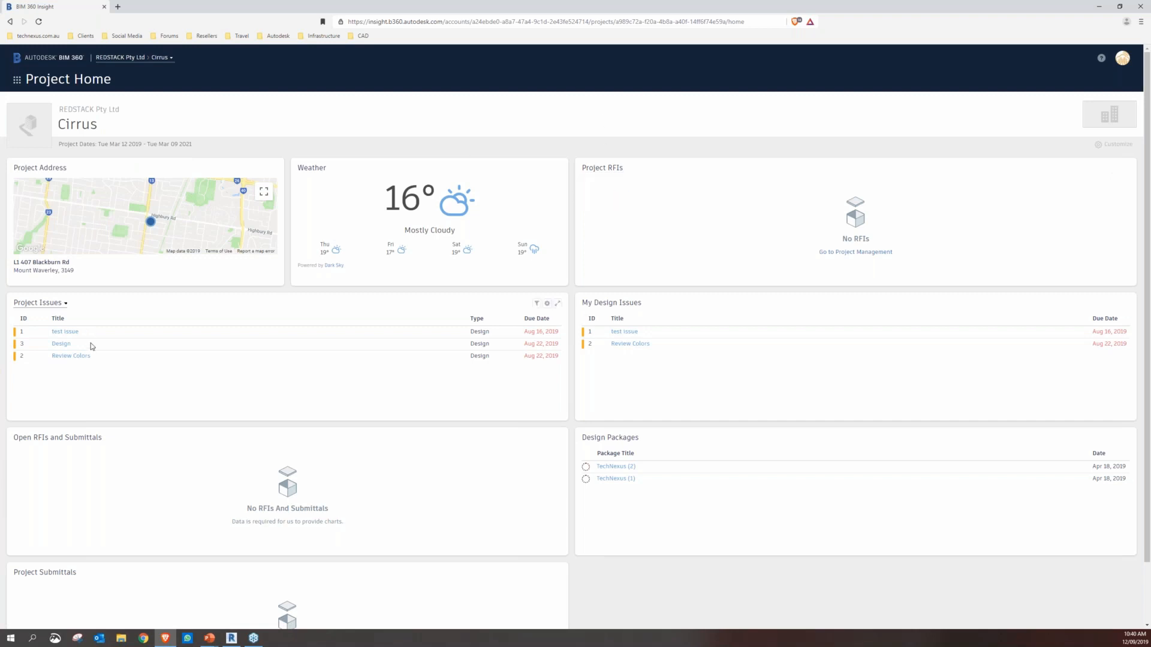
pyautogui.click(65, 304)
pyautogui.click(45, 329)
pyautogui.click(52, 304)
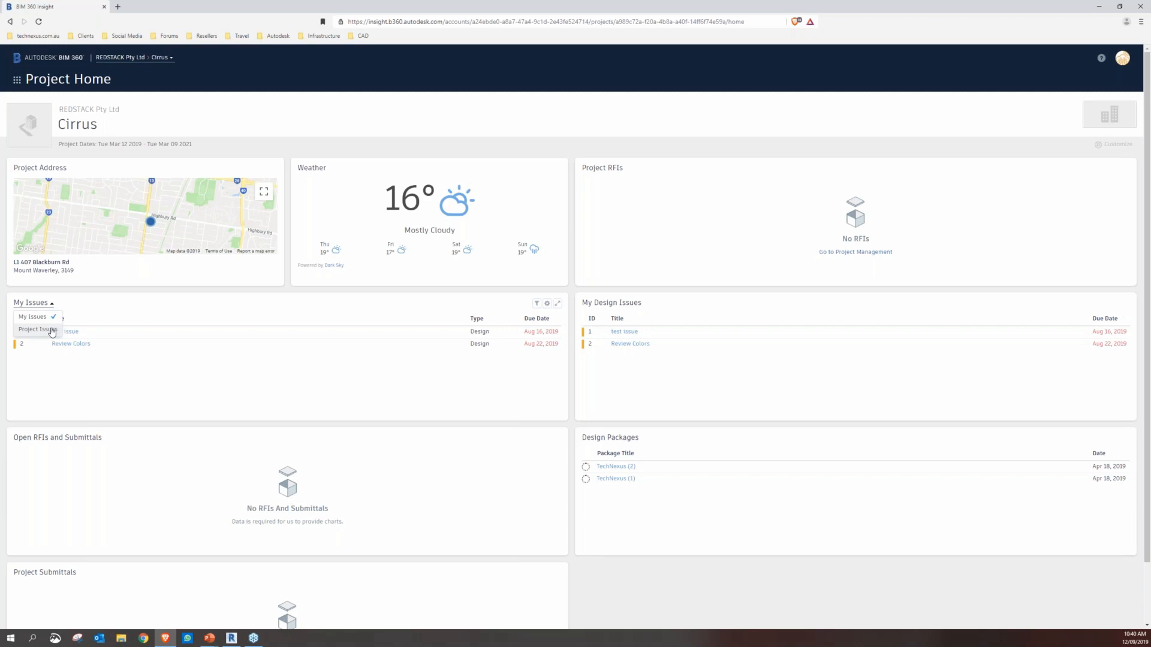
pyautogui.click(52, 331)
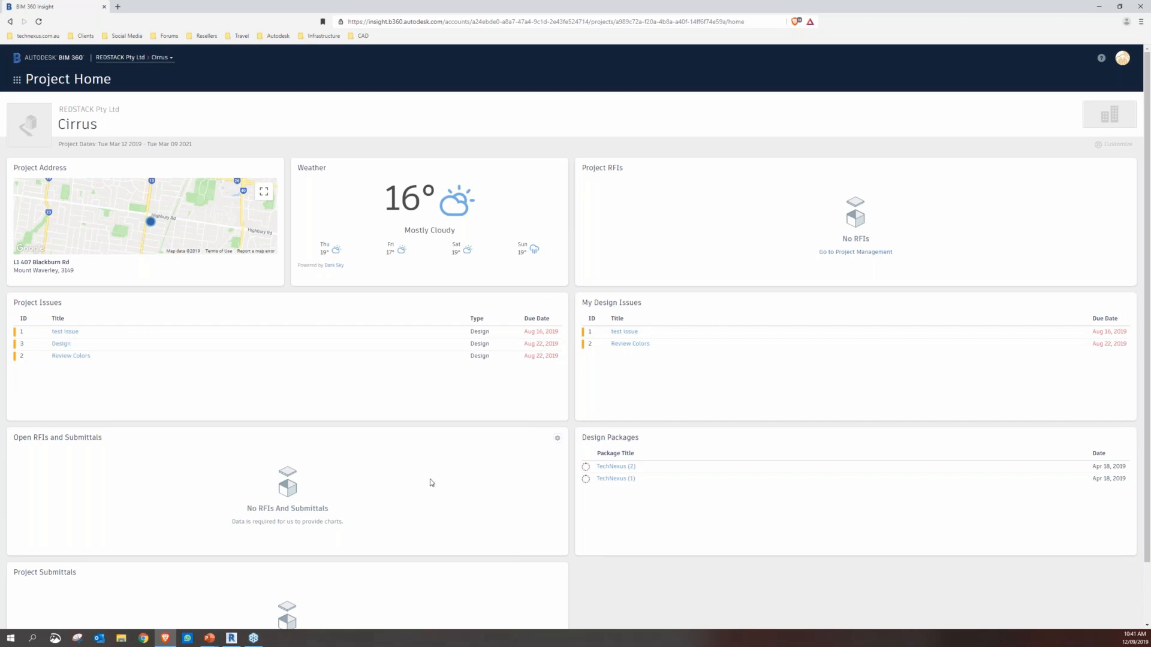
pyautogui.scroll(-2, 432, 480)
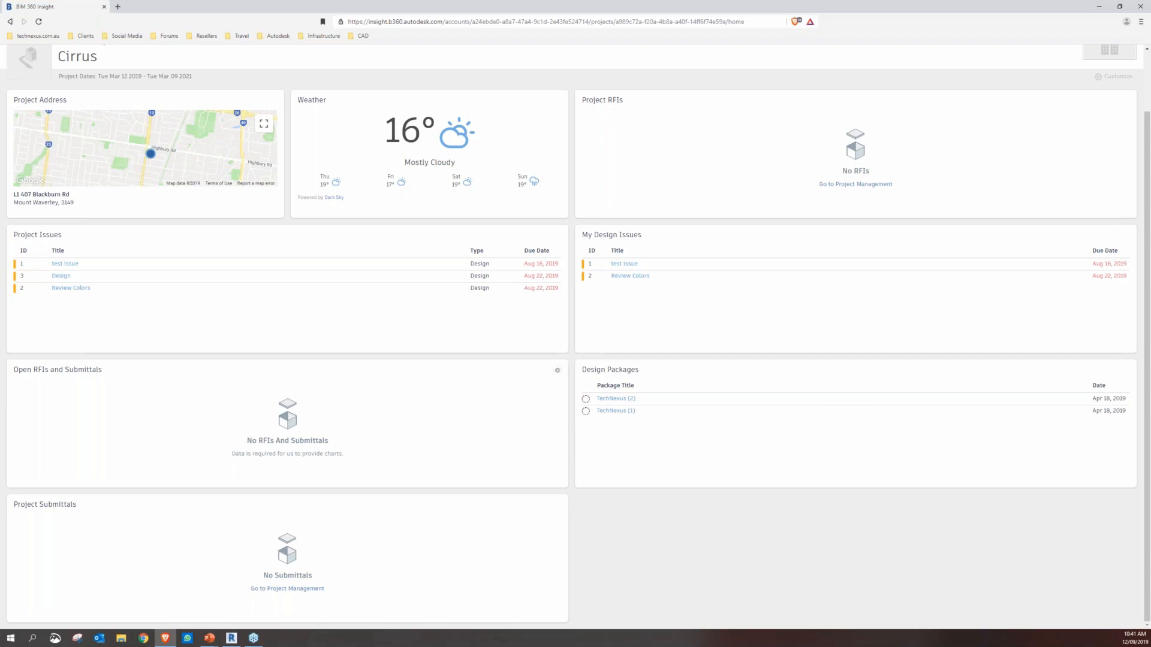
pyautogui.scroll(2, 556, 401)
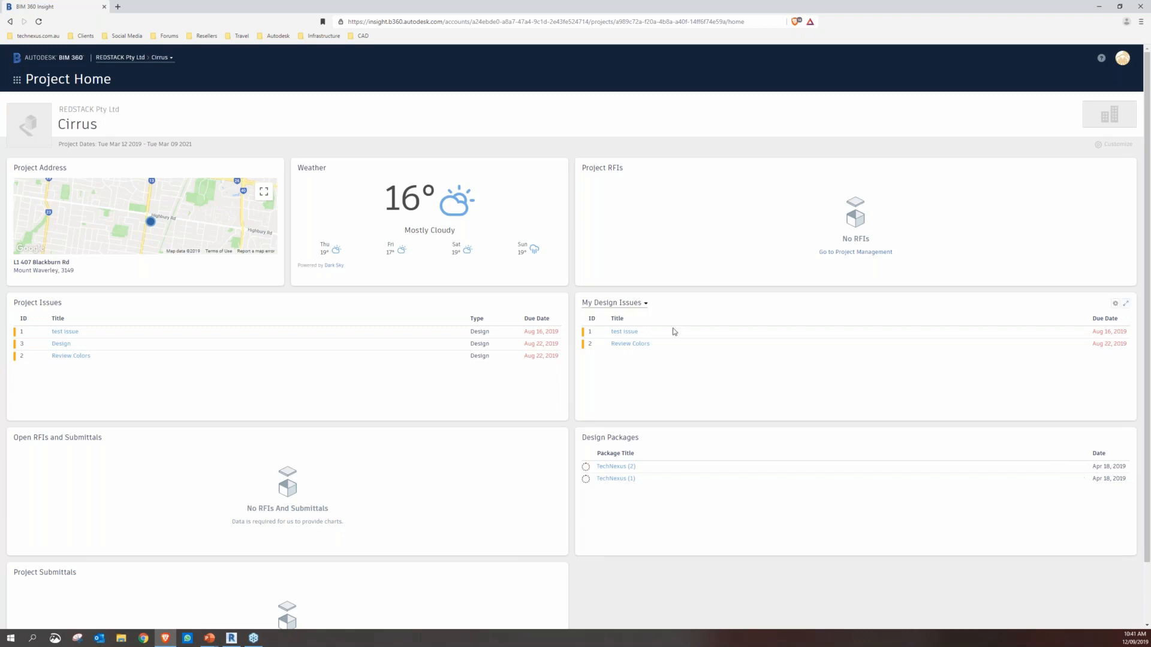
# Open Project Admin and toggle the third member's project admin access off and back on
pyautogui.click(24, 83)
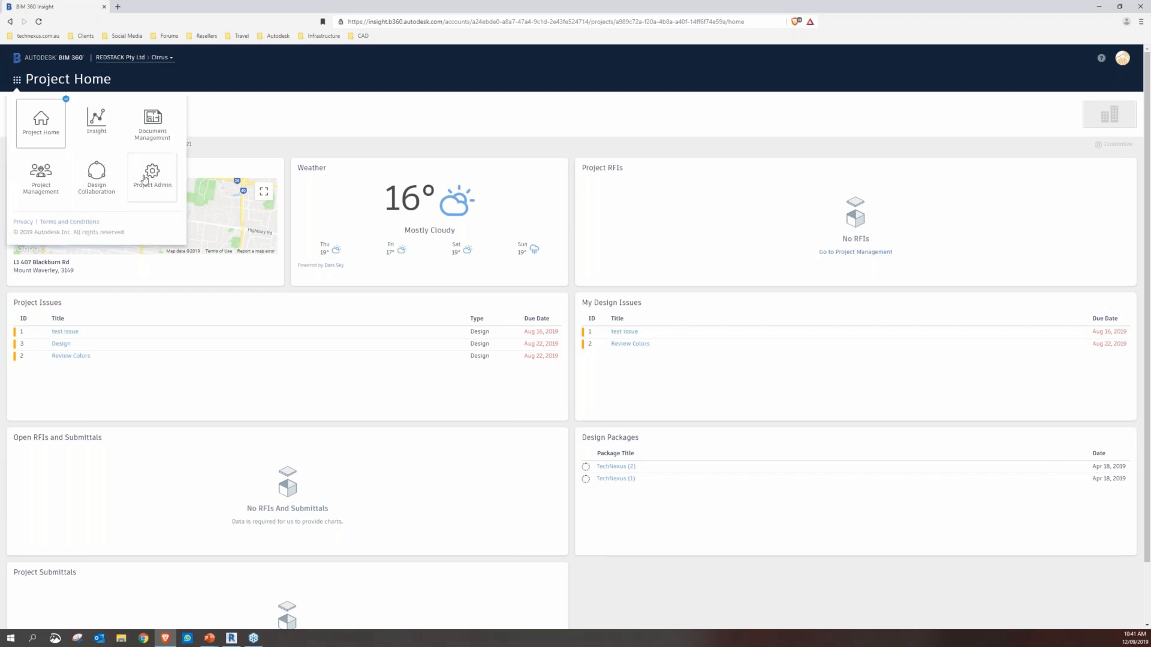
pyautogui.click(153, 172)
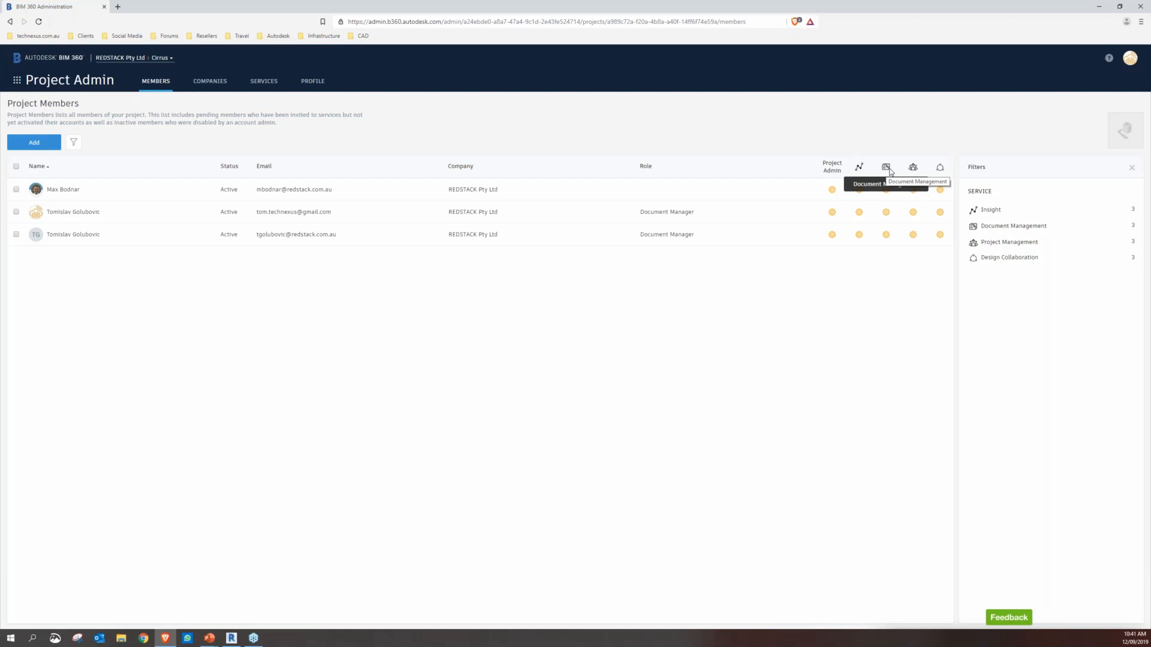
pyautogui.click(832, 234)
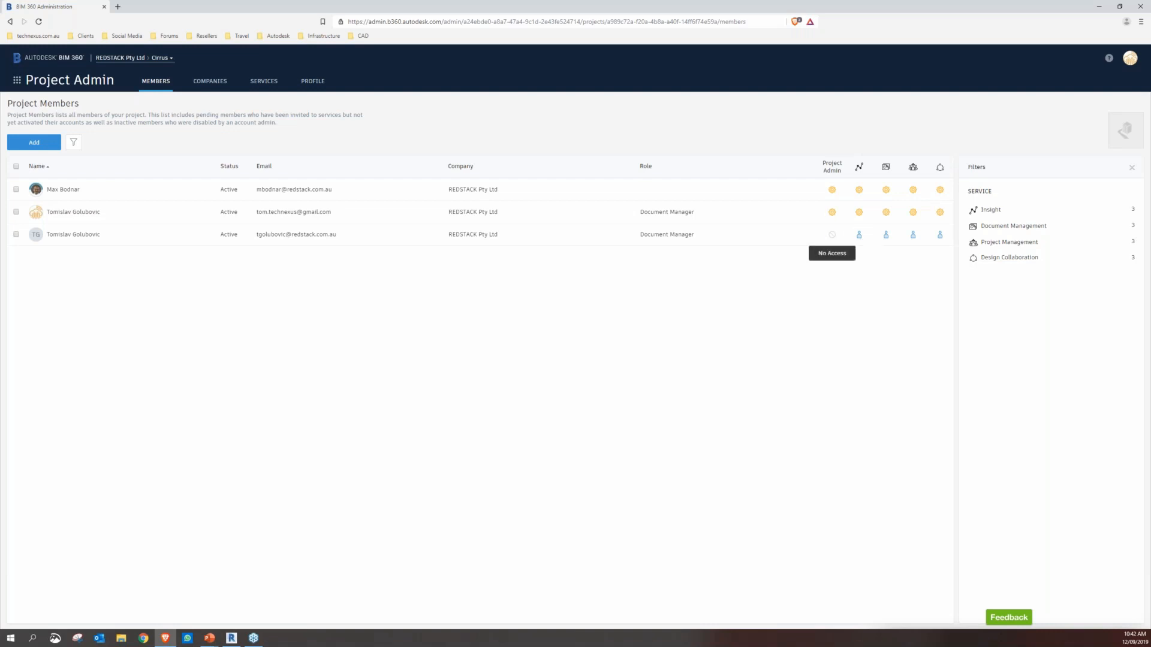
pyautogui.click(832, 234)
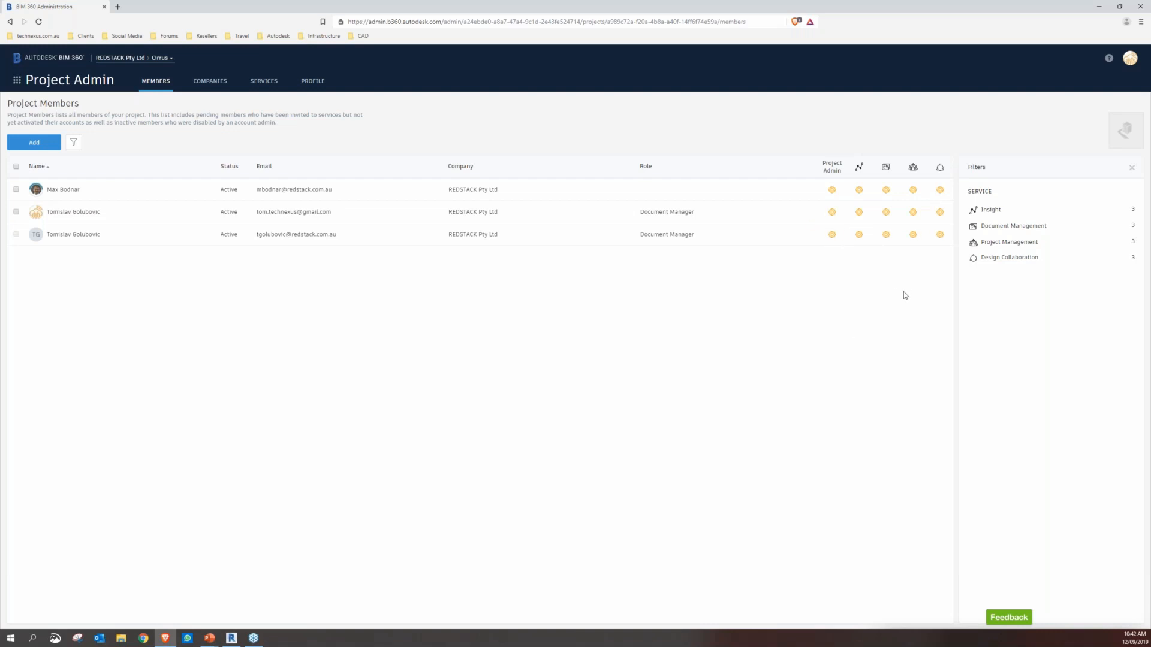
# Review the project's companies and its list of project services and admins
pyautogui.click(206, 87)
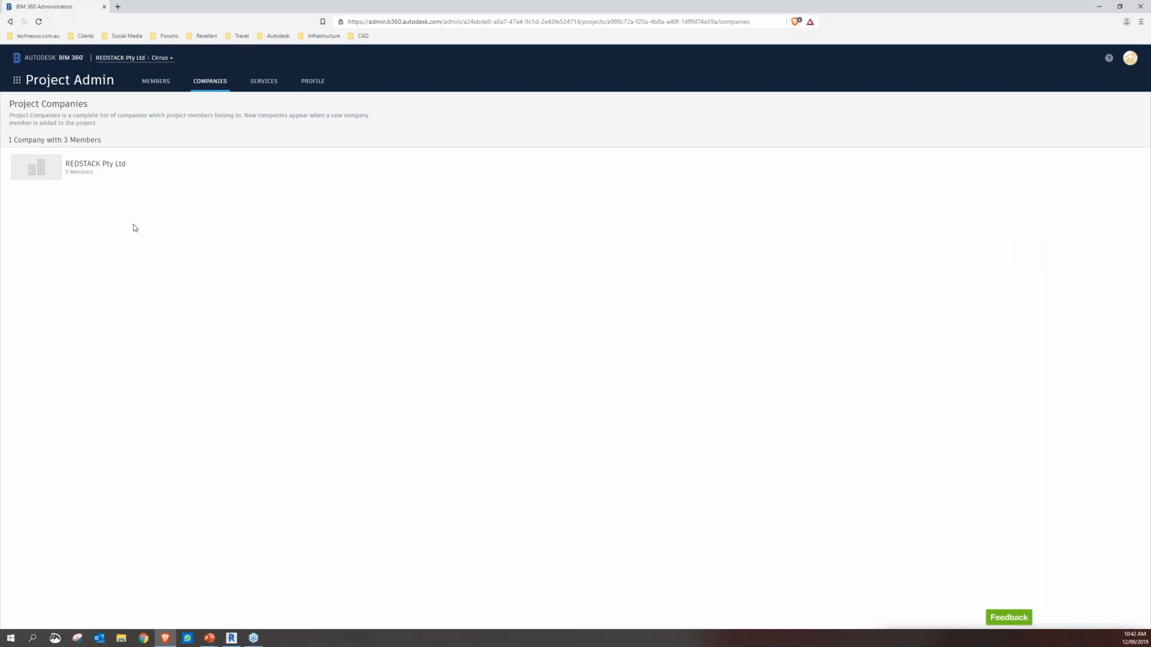
pyautogui.click(261, 83)
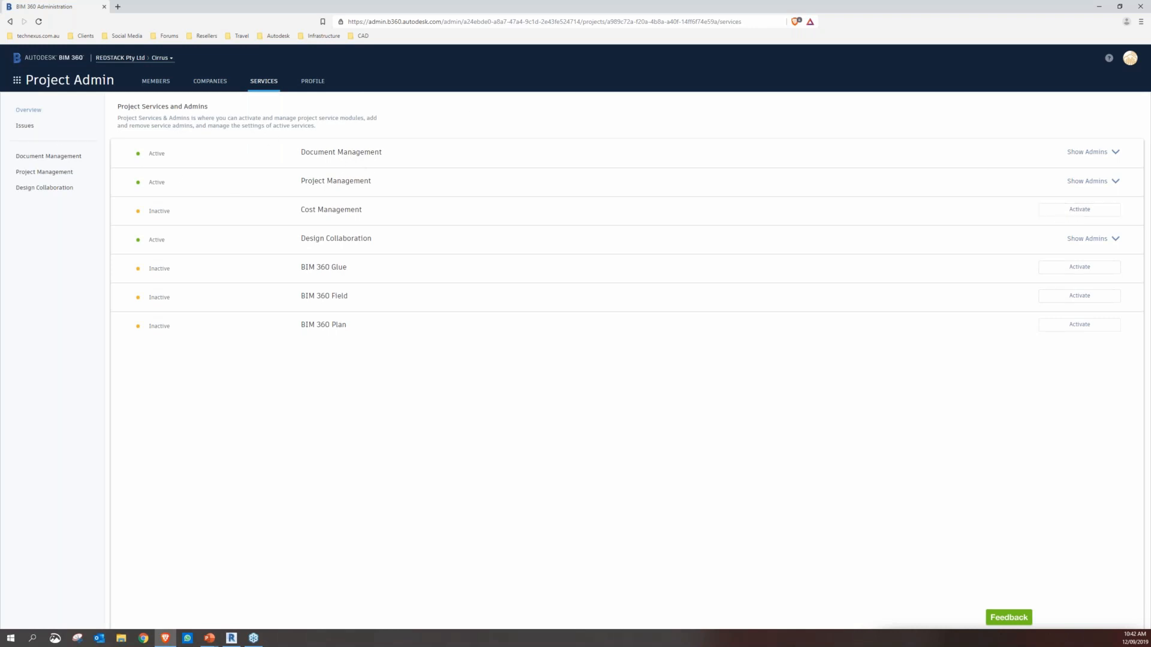
# Open Document Management and show the contents of the Project Files folder
pyautogui.click(17, 80)
pyautogui.click(141, 127)
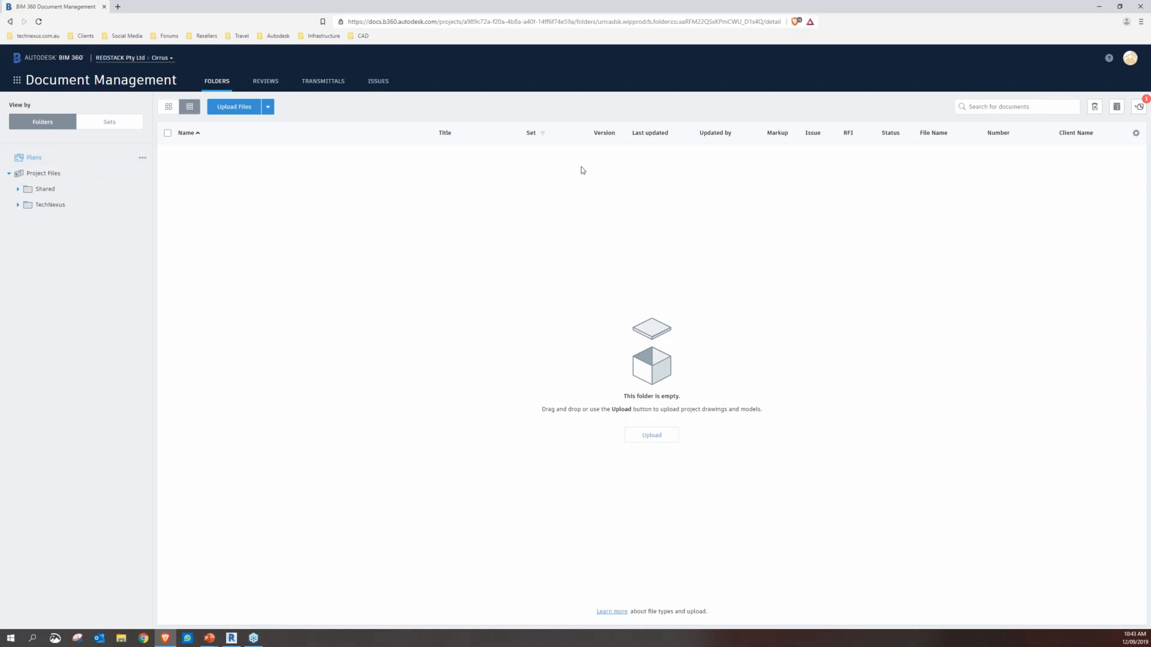
pyautogui.click(128, 174)
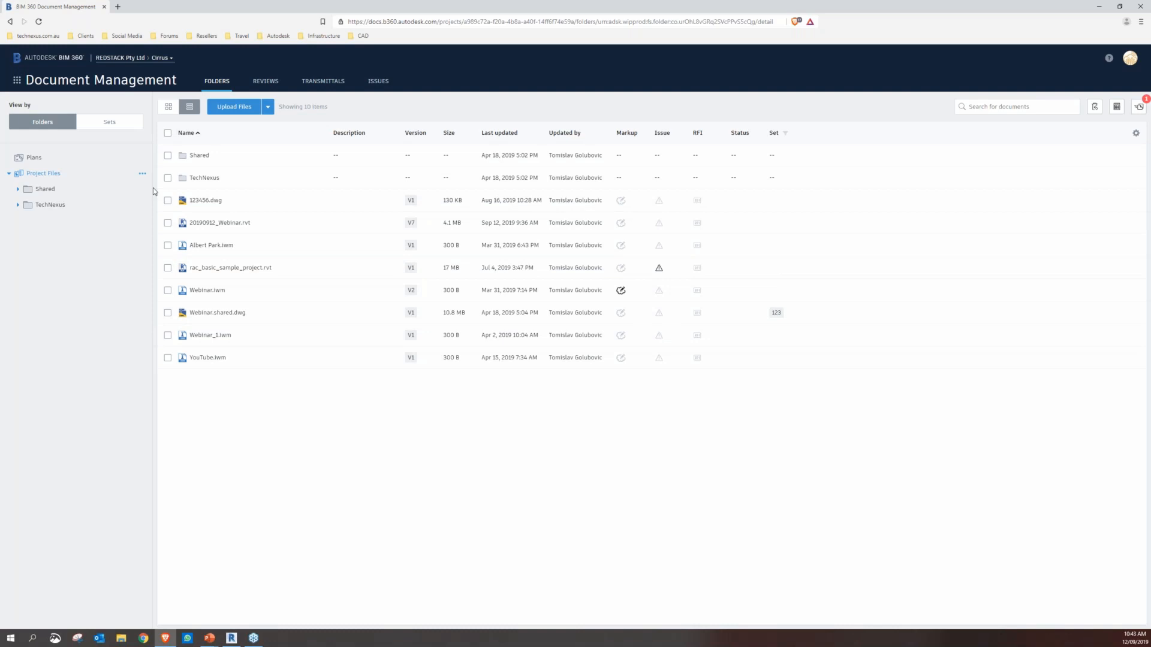
# Inspect the Project Files folder's permissions and the available permission level filters
pyautogui.click(142, 173)
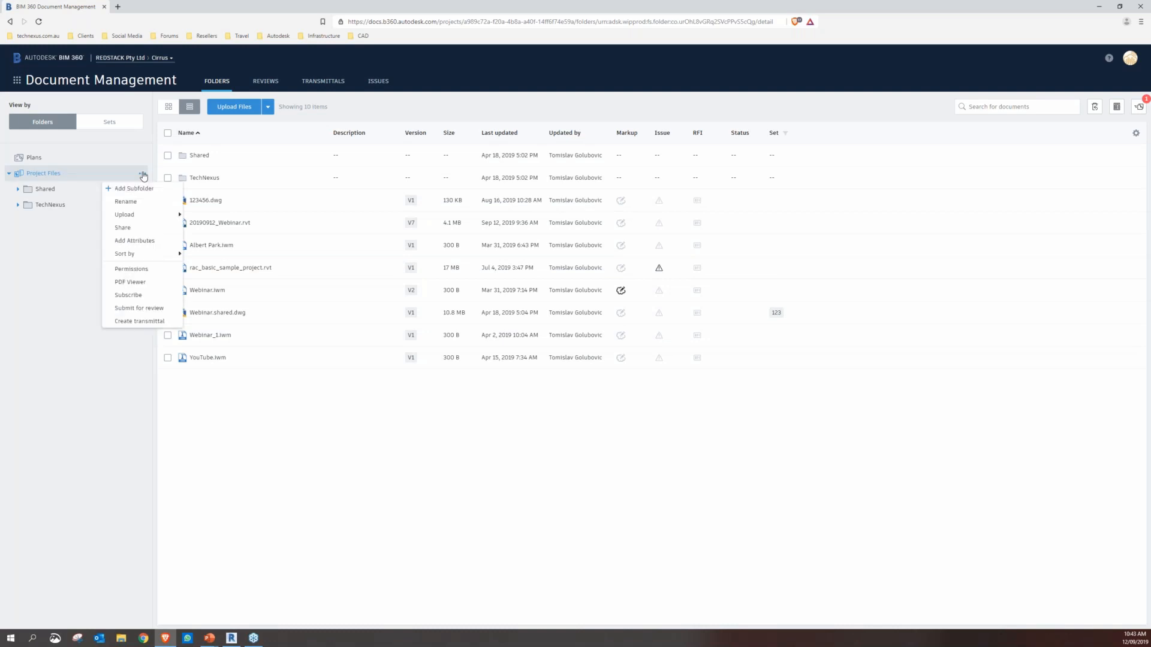
pyautogui.click(146, 269)
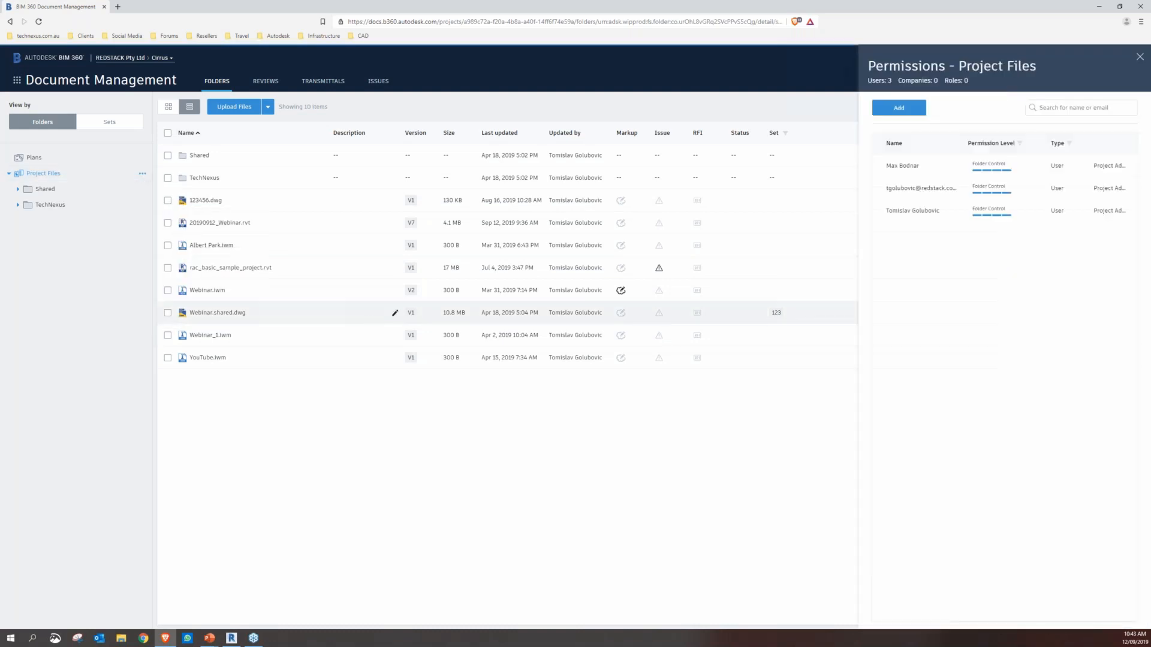
pyautogui.click(1019, 145)
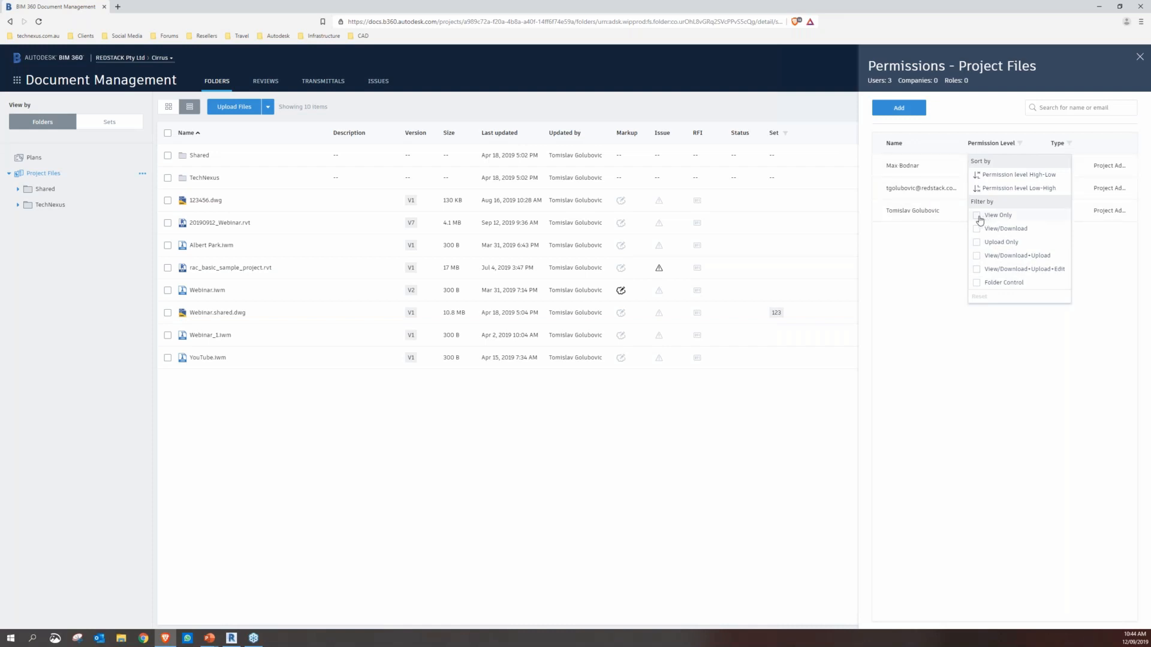
pyautogui.click(996, 375)
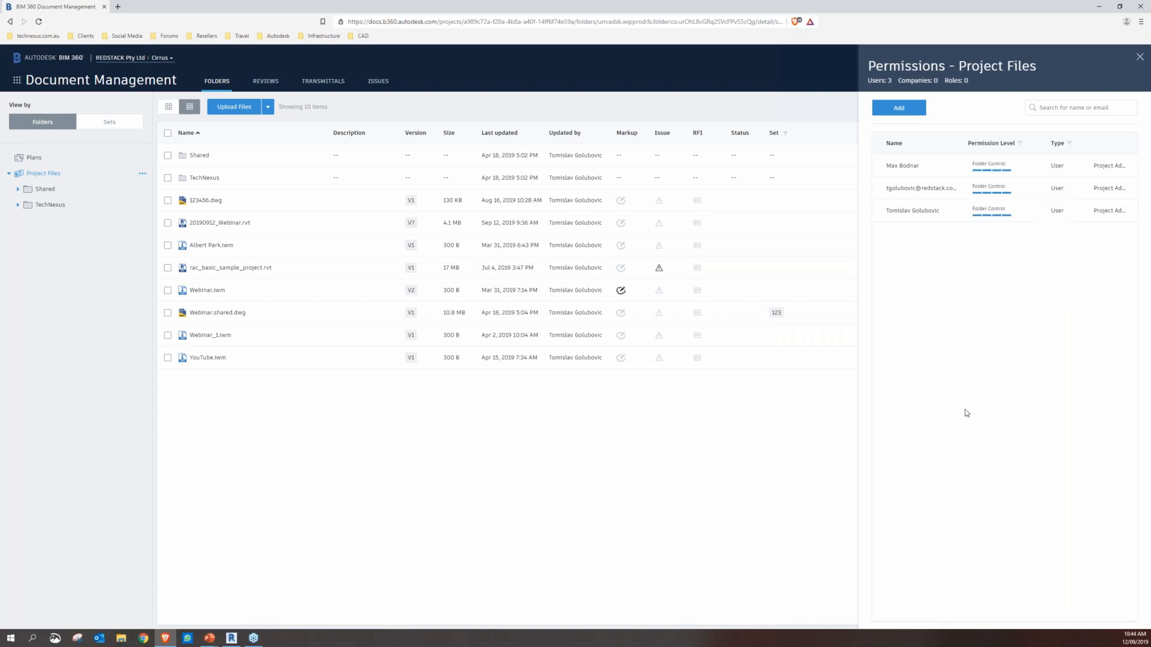
pyautogui.click(1140, 58)
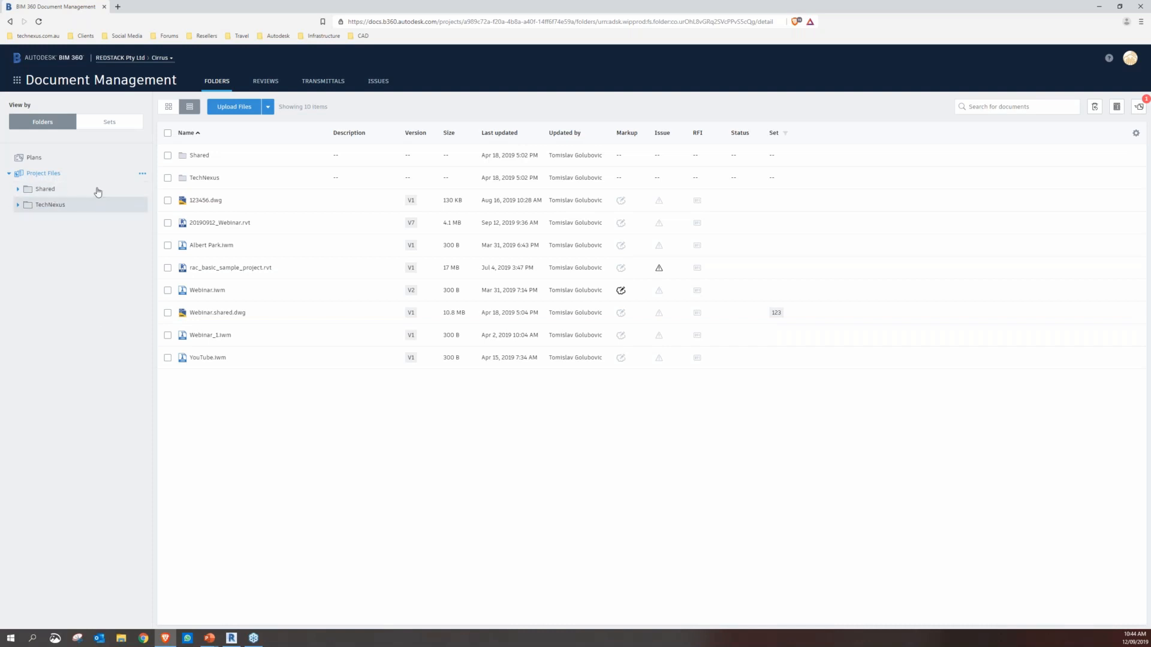
# Review the email notification subscription options for the Project Files folder without subscribing
pyautogui.click(142, 173)
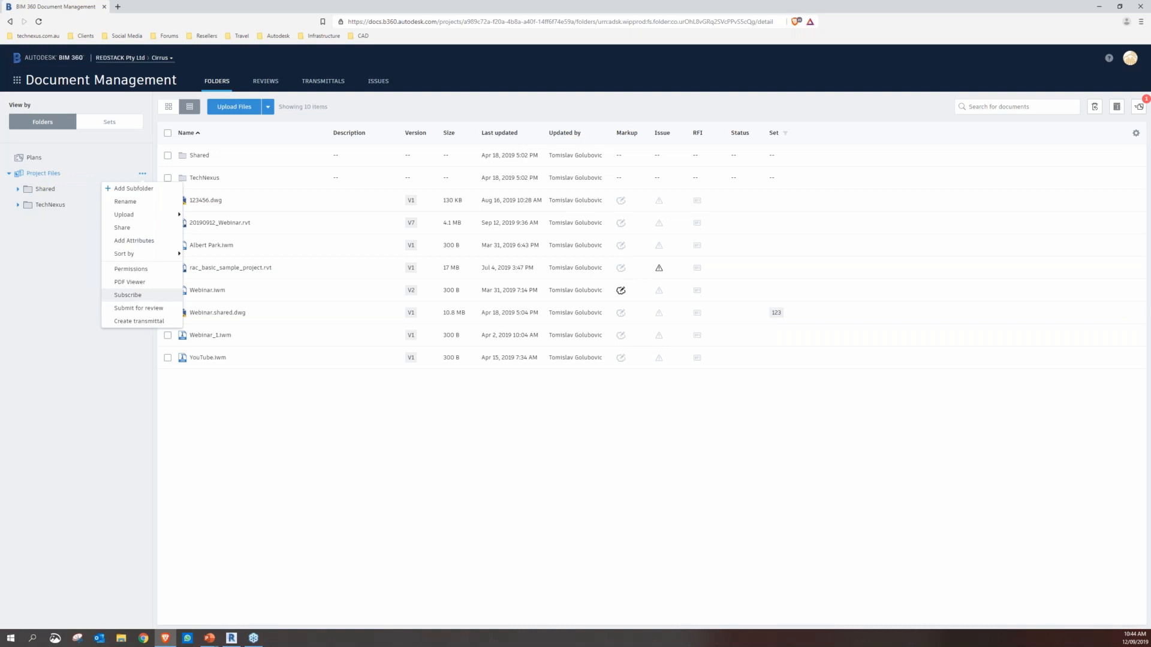
pyautogui.click(128, 295)
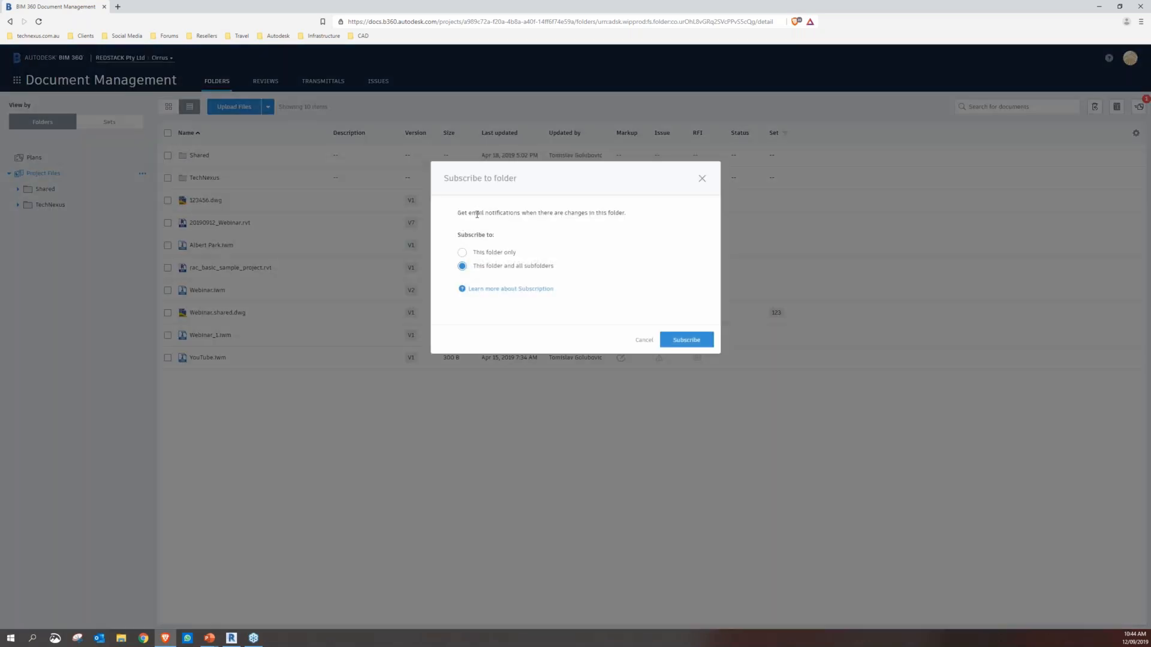
pyautogui.moveTo(494, 215); pyautogui.dragTo(618, 214)
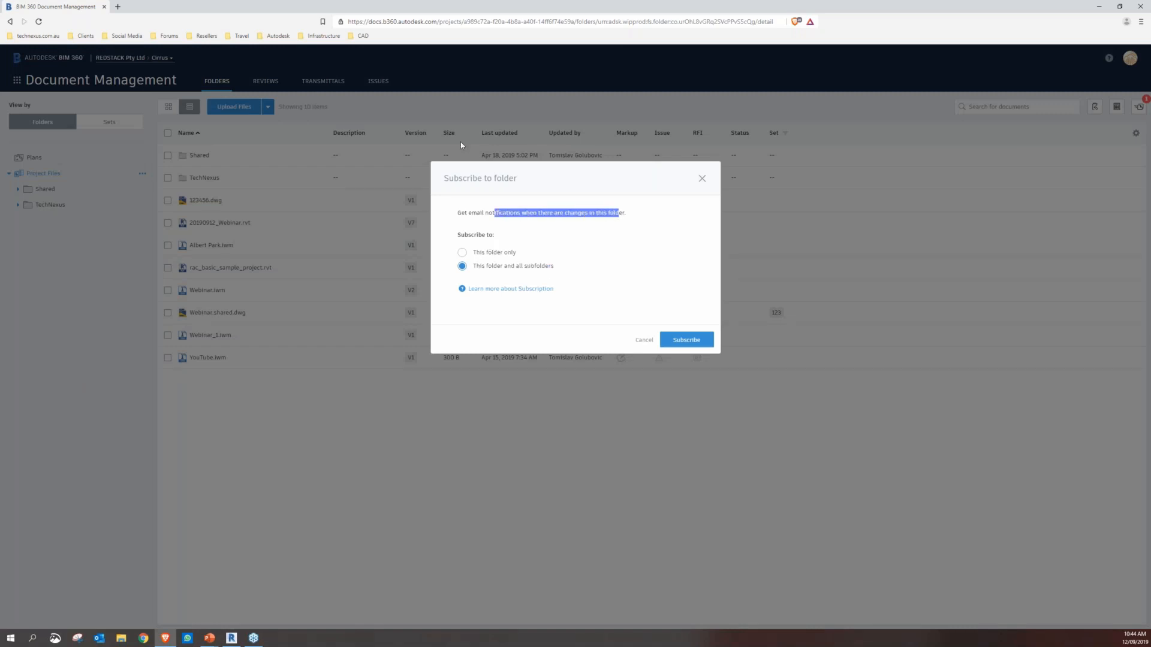
pyautogui.moveTo(471, 213); pyautogui.dragTo(493, 213)
pyautogui.click(556, 217)
pyautogui.click(644, 339)
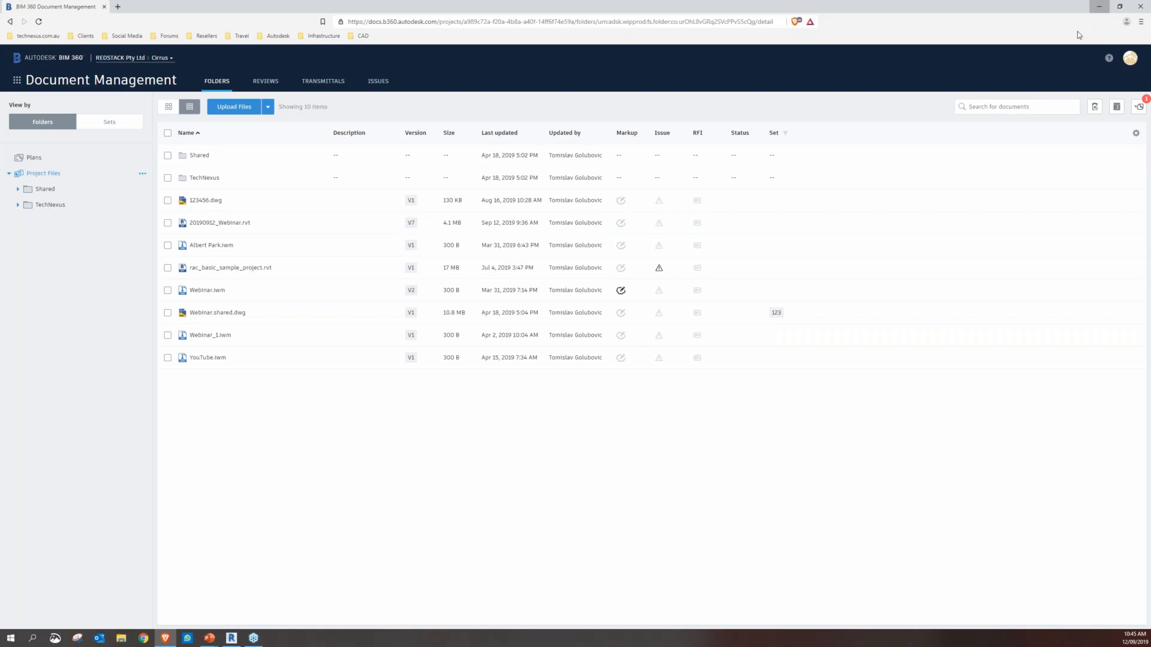
# Switch to Revit and create a new project from a template
pyautogui.click(1098, 6)
pyautogui.click(59, 106)
pyautogui.click(543, 300)
pyautogui.click(544, 321)
pyautogui.click(553, 350)
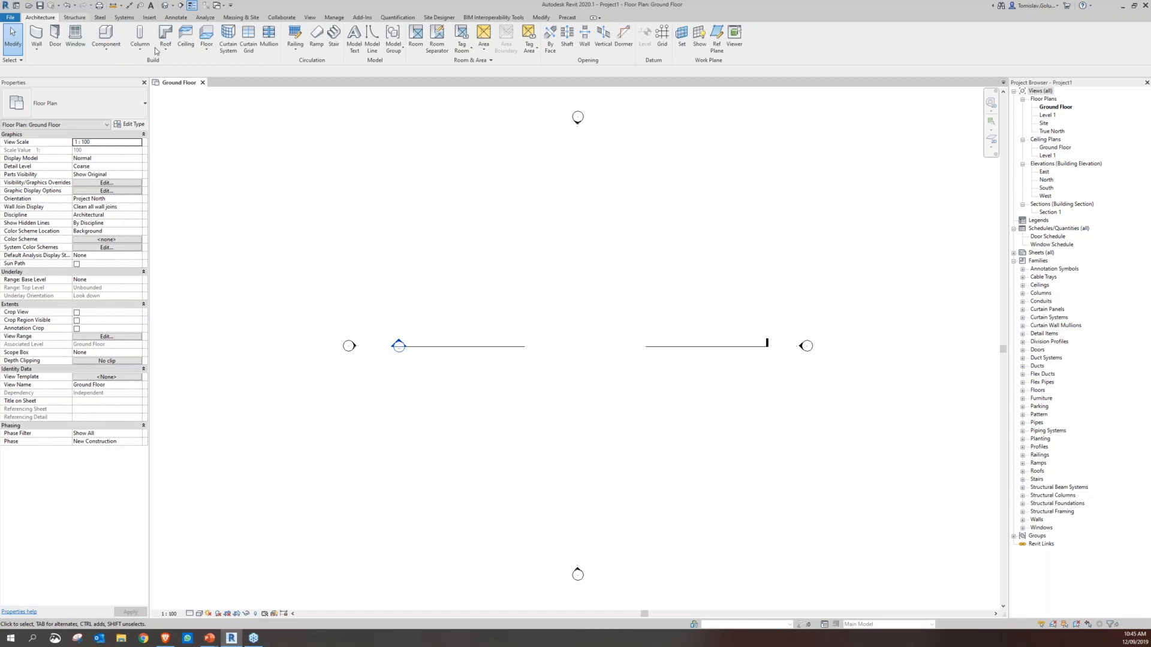
# Create a rectangular 150mm Foundation Slab about 25100 by 21800 mm between the elevation markers on the Ground Floor plan
pyautogui.click(74, 18)
pyautogui.click(255, 52)
pyautogui.click(271, 68)
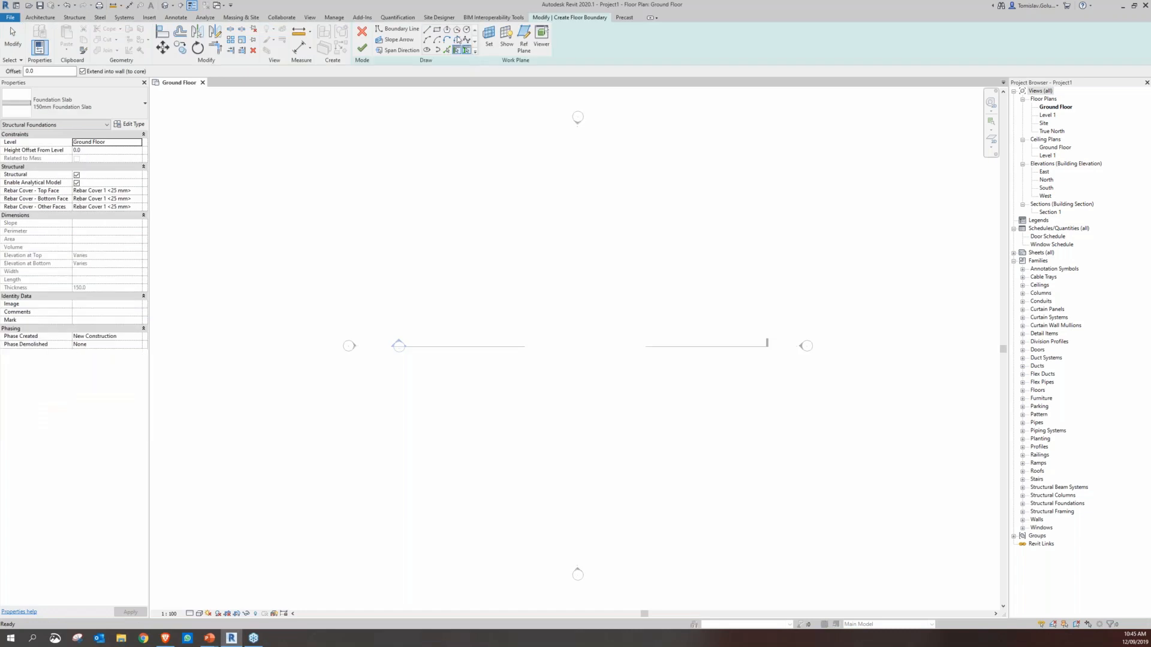
pyautogui.click(473, 238)
pyautogui.click(701, 436)
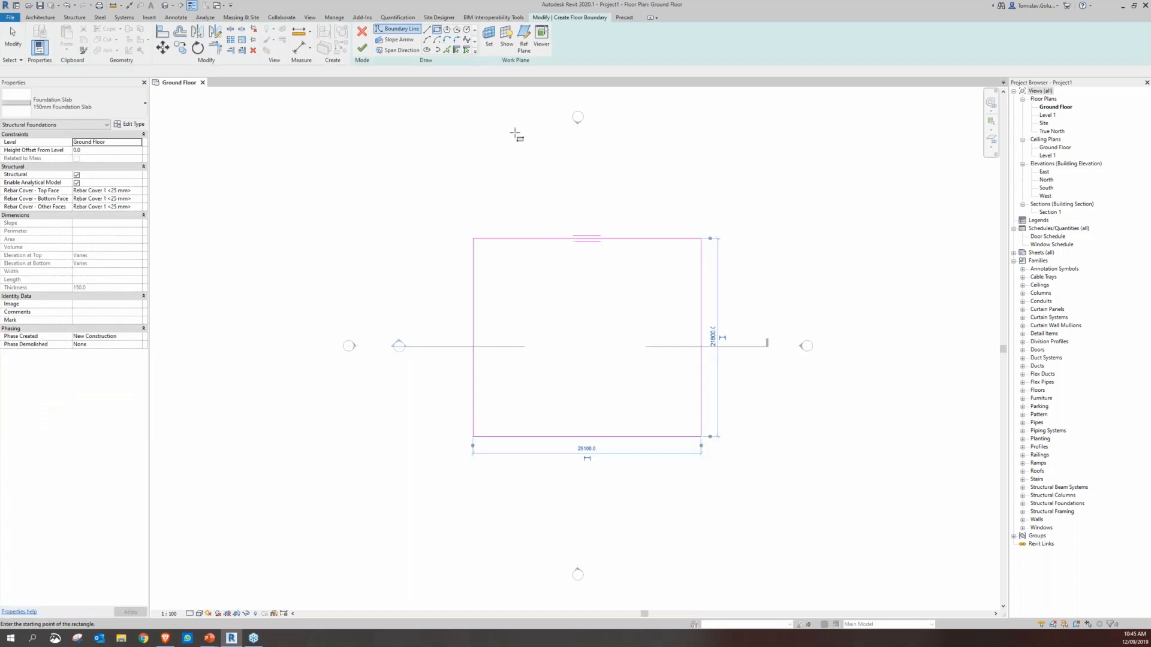
pyautogui.click(362, 48)
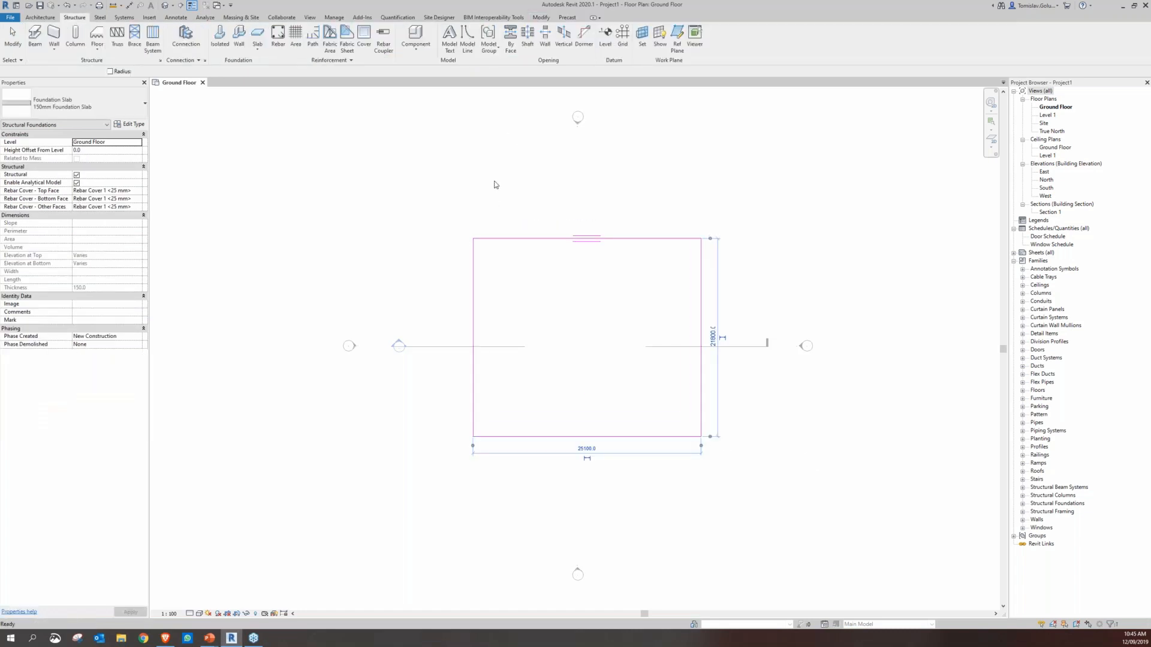
pyautogui.click(243, 199)
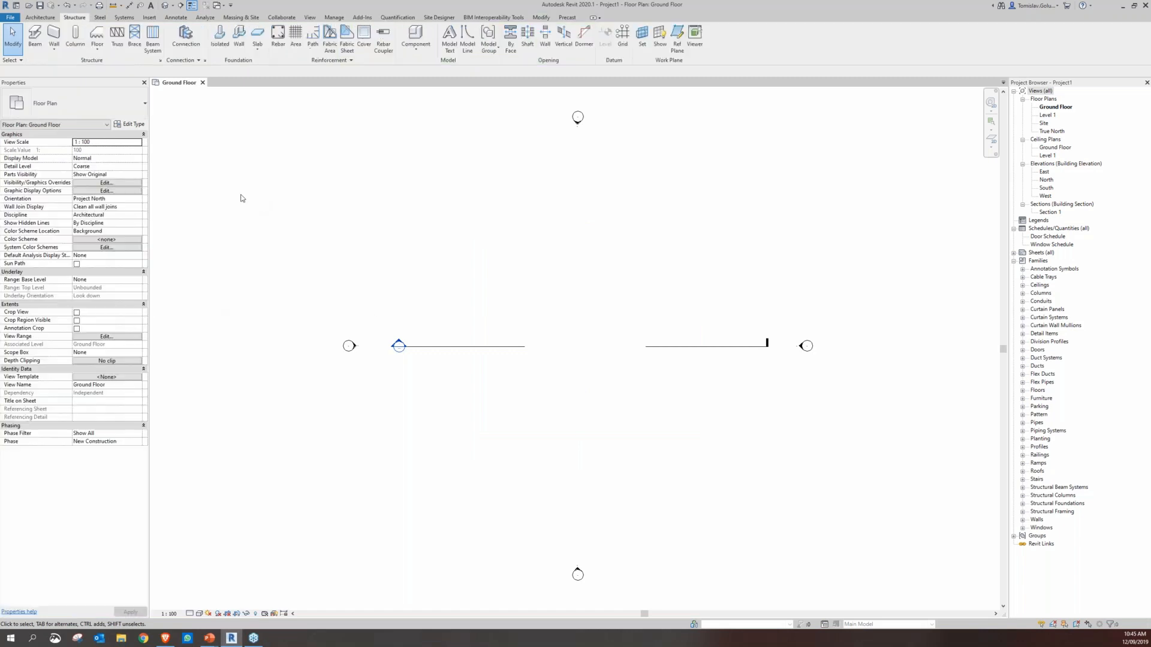
# Set the Ground Floor plan's view range bottom and view depth level to Unlimited
pyautogui.click(117, 338)
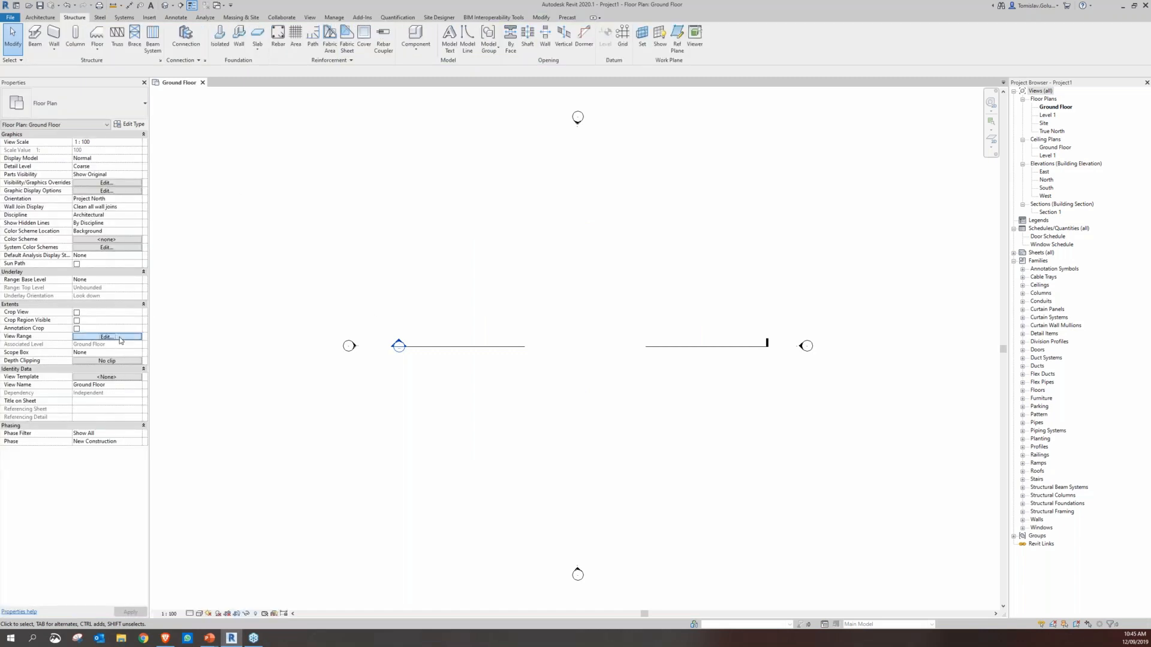
pyautogui.click(539, 327)
pyautogui.click(547, 356)
pyautogui.click(547, 356)
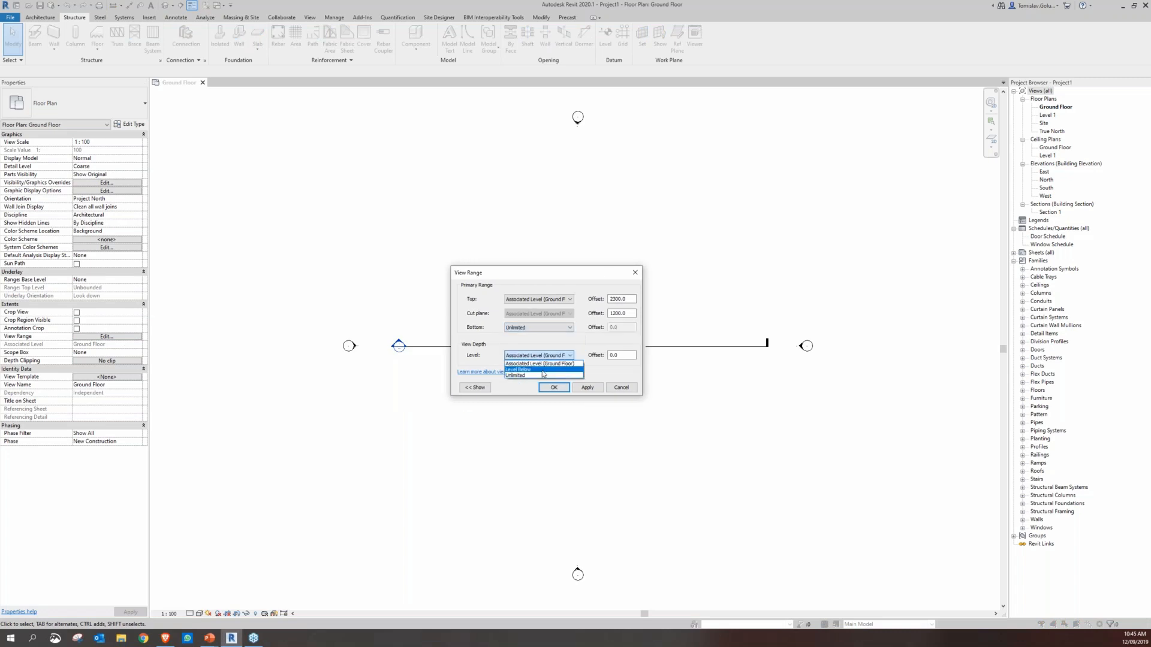
pyautogui.click(540, 383)
pyautogui.click(554, 387)
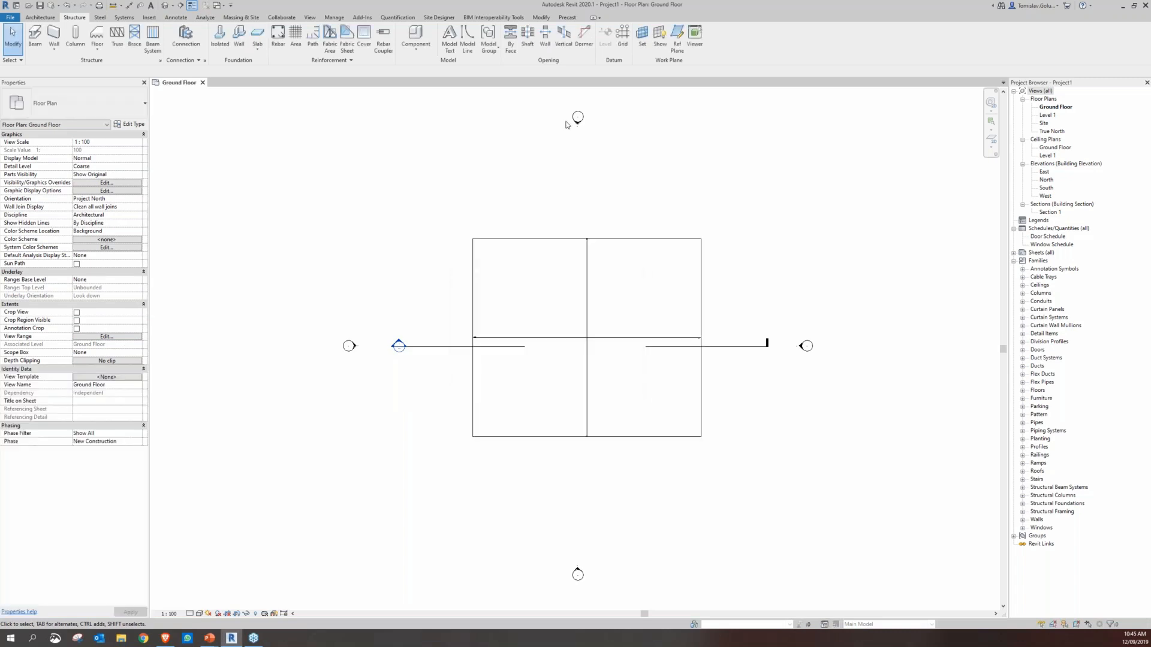
# Draw two chained structural walls along the slab's upper and right edges, the upper one 25100 mm long
pyautogui.click(43, 19)
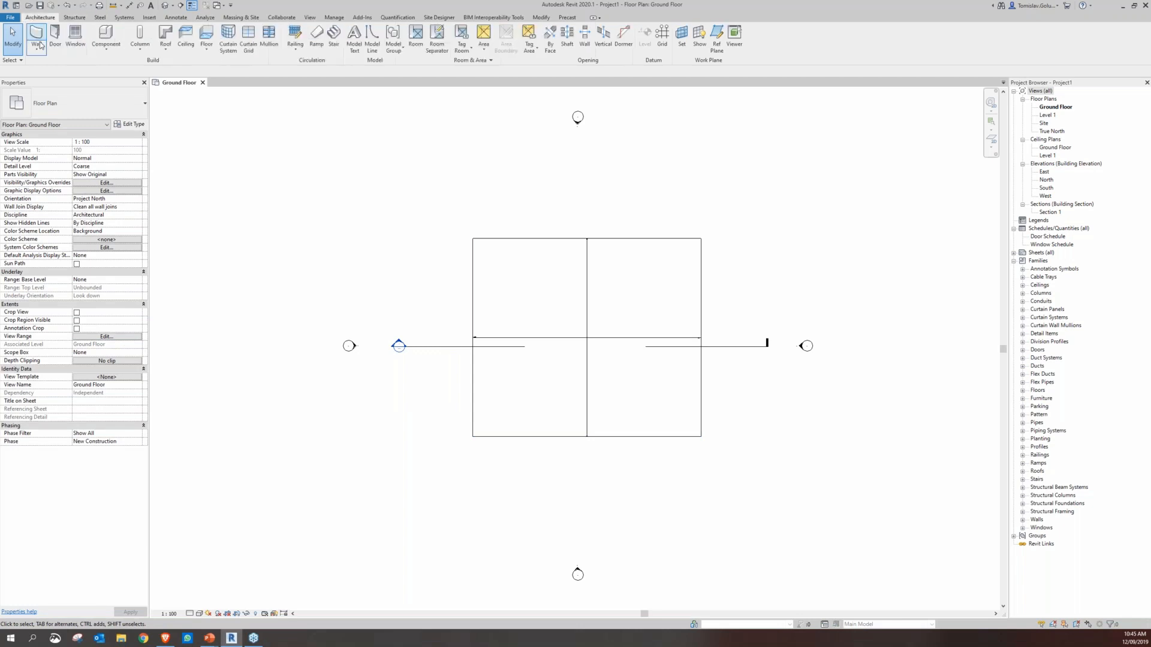
pyautogui.click(37, 49)
pyautogui.click(46, 83)
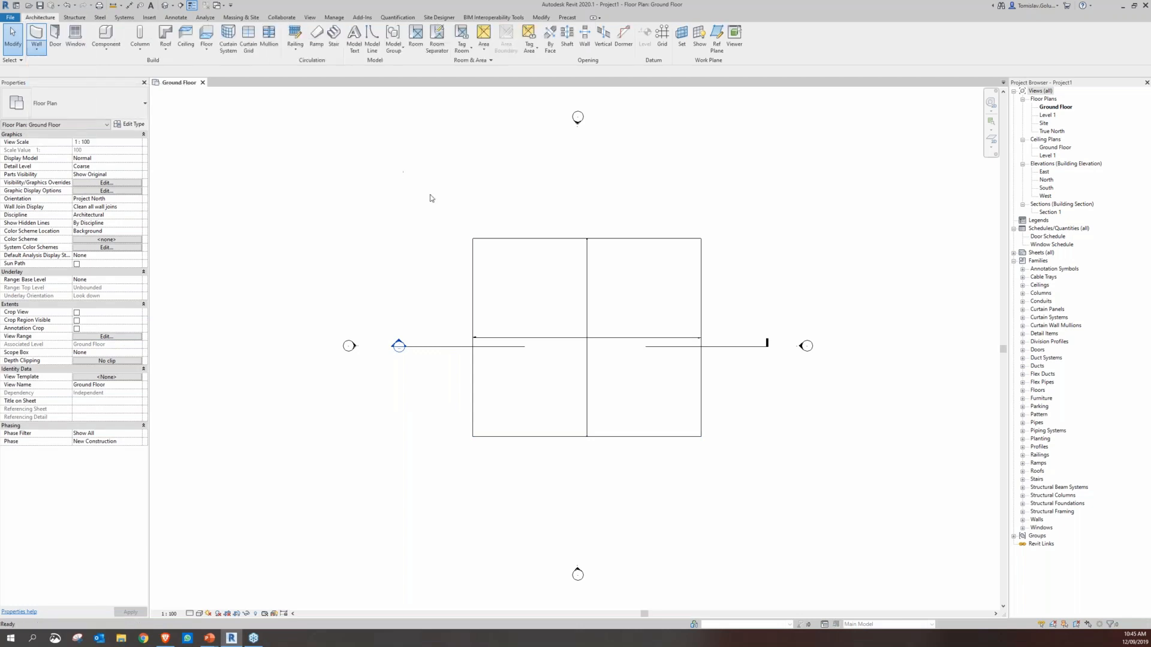
pyautogui.click(472, 239)
pyautogui.click(701, 238)
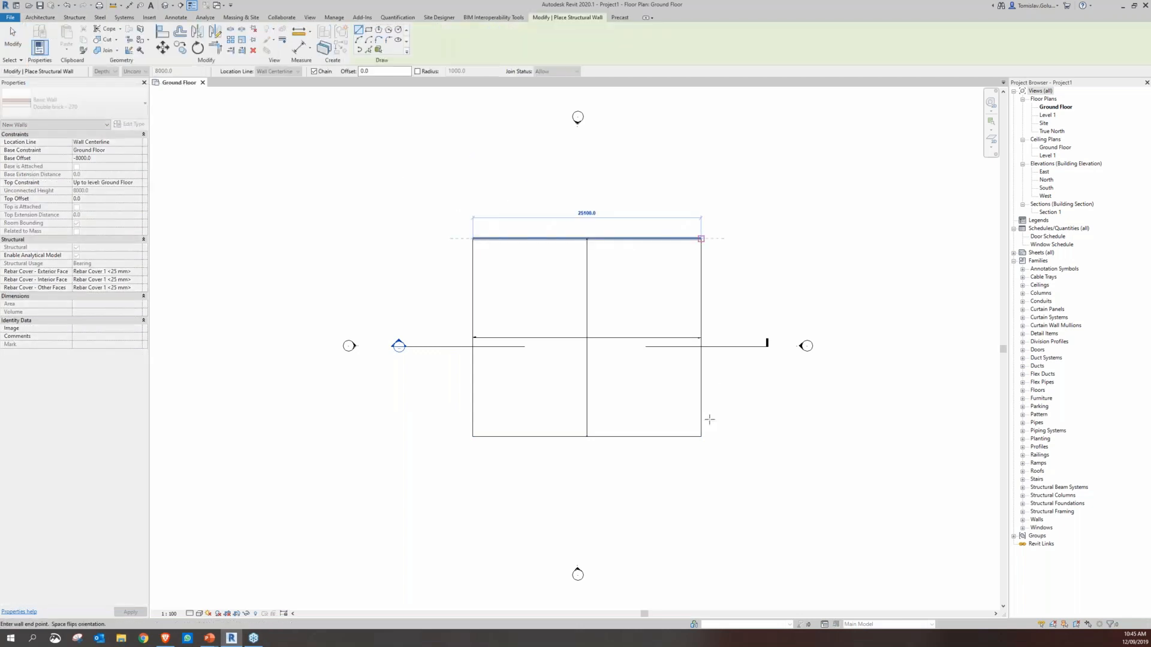
pyautogui.click(773, 435)
pyautogui.rightClick(828, 431)
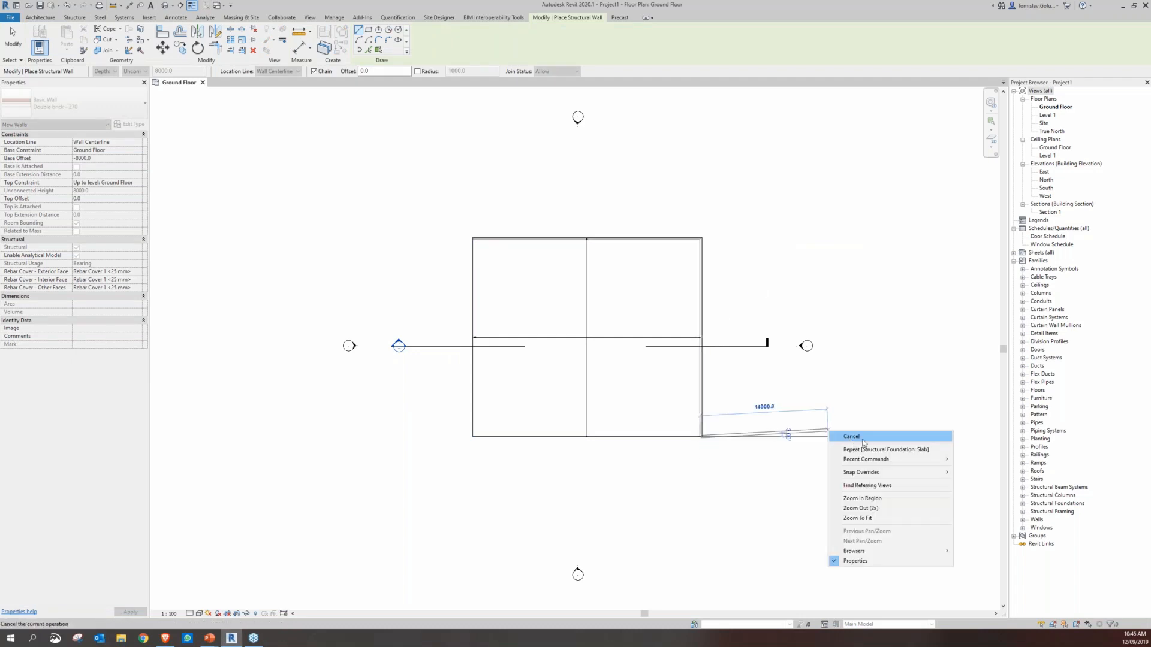
pyautogui.click(864, 441)
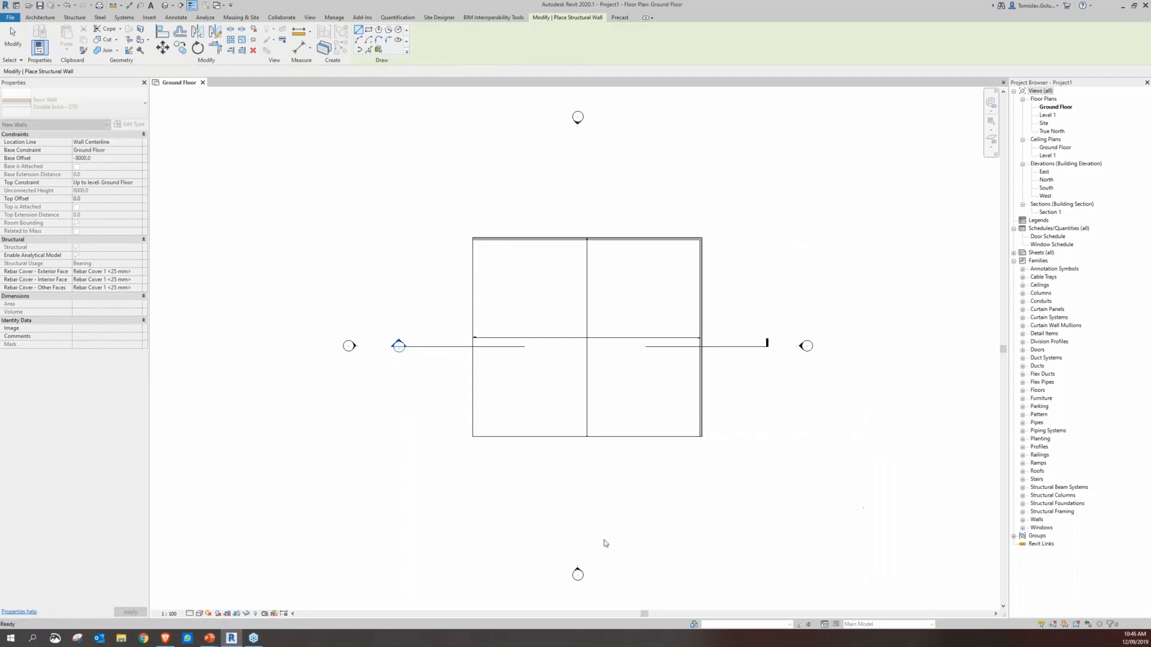
pyautogui.press('Escape')
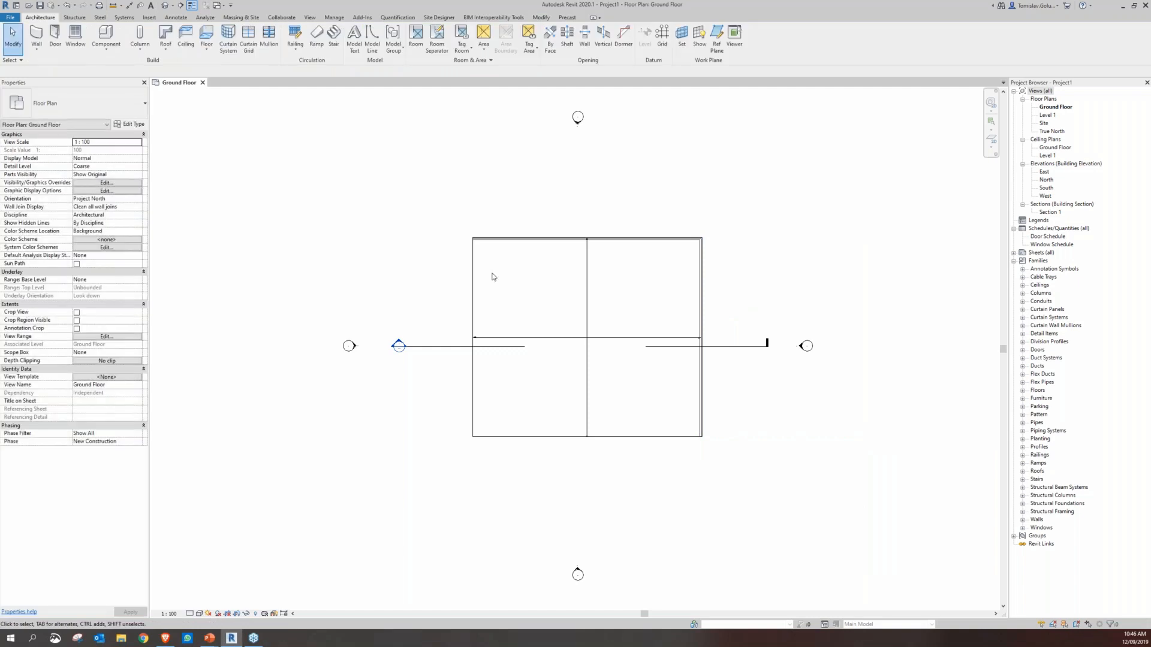
# Set the Ground Floor plan's detail level to Fine and give the view a shaded visual style
pyautogui.click(198, 614)
pyautogui.click(203, 604)
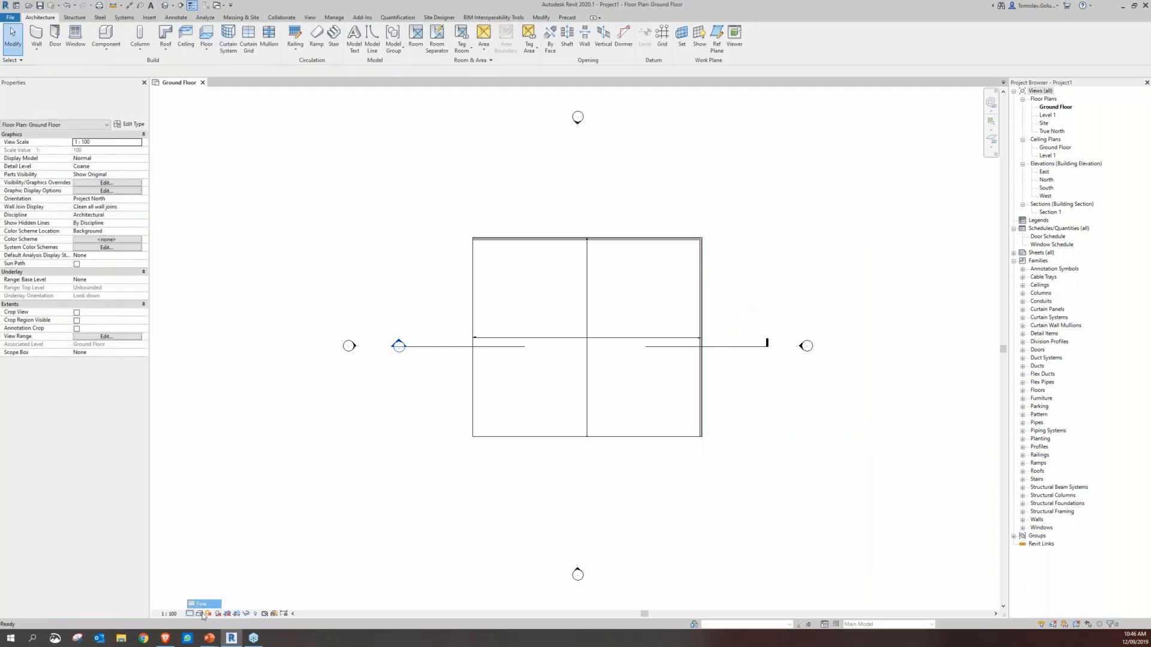
pyautogui.click(200, 614)
pyautogui.click(219, 576)
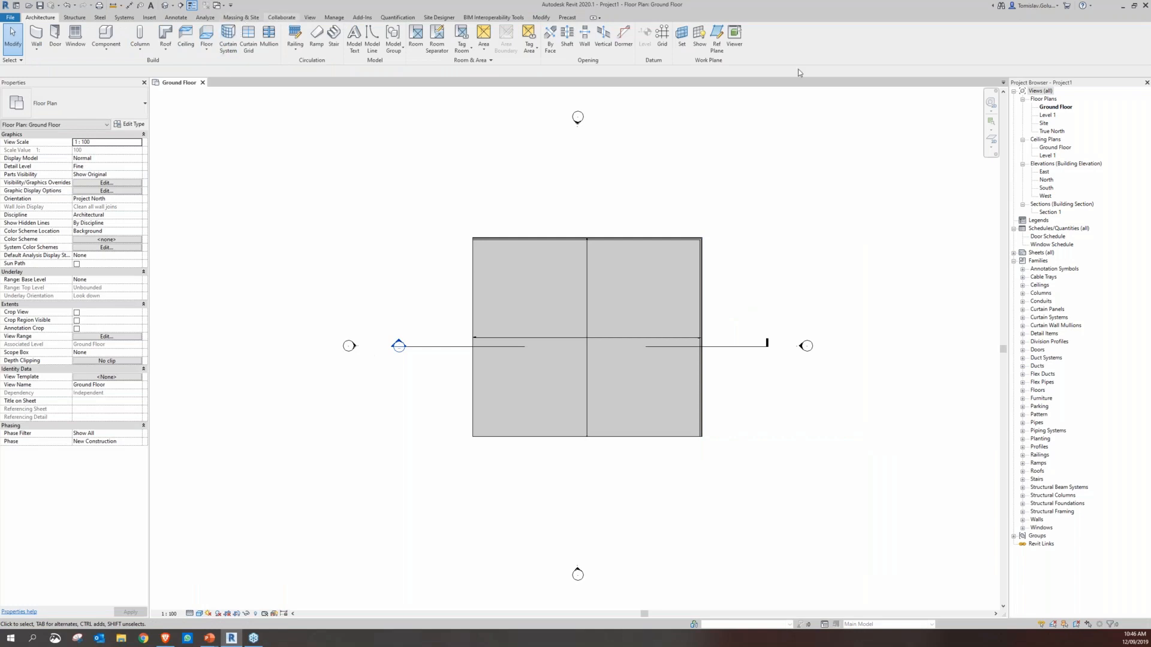
# Check the signed-in account options, then start collaboration and save the model as TomsWebinar
pyautogui.click(1056, 6)
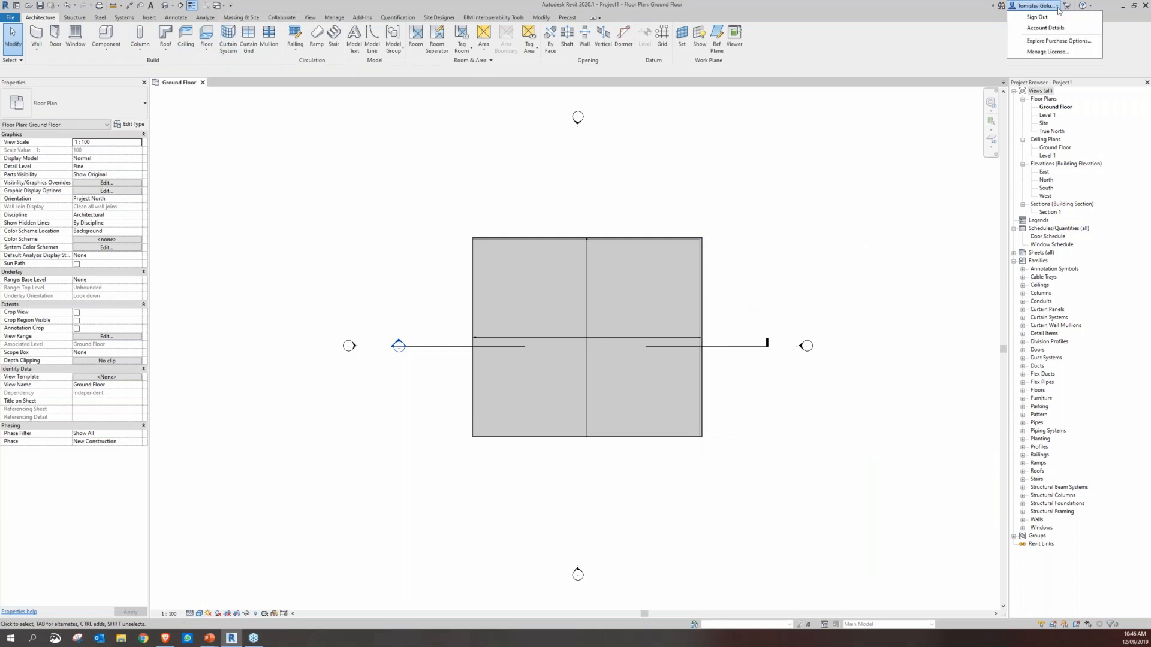
pyautogui.click(1058, 7)
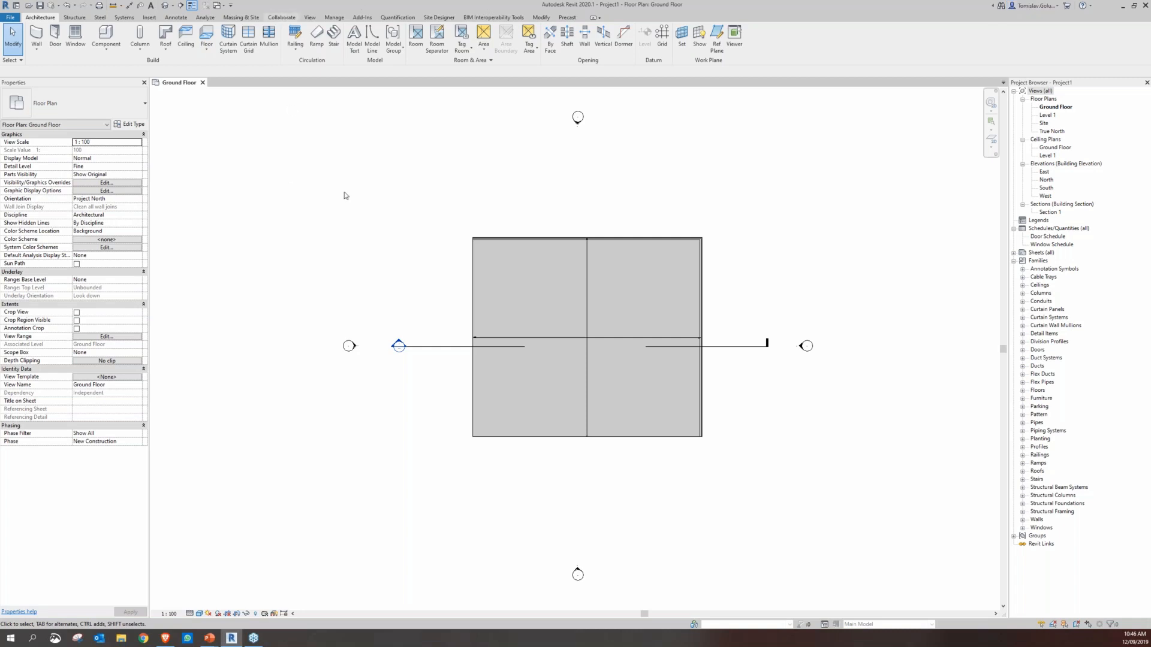
pyautogui.click(280, 17)
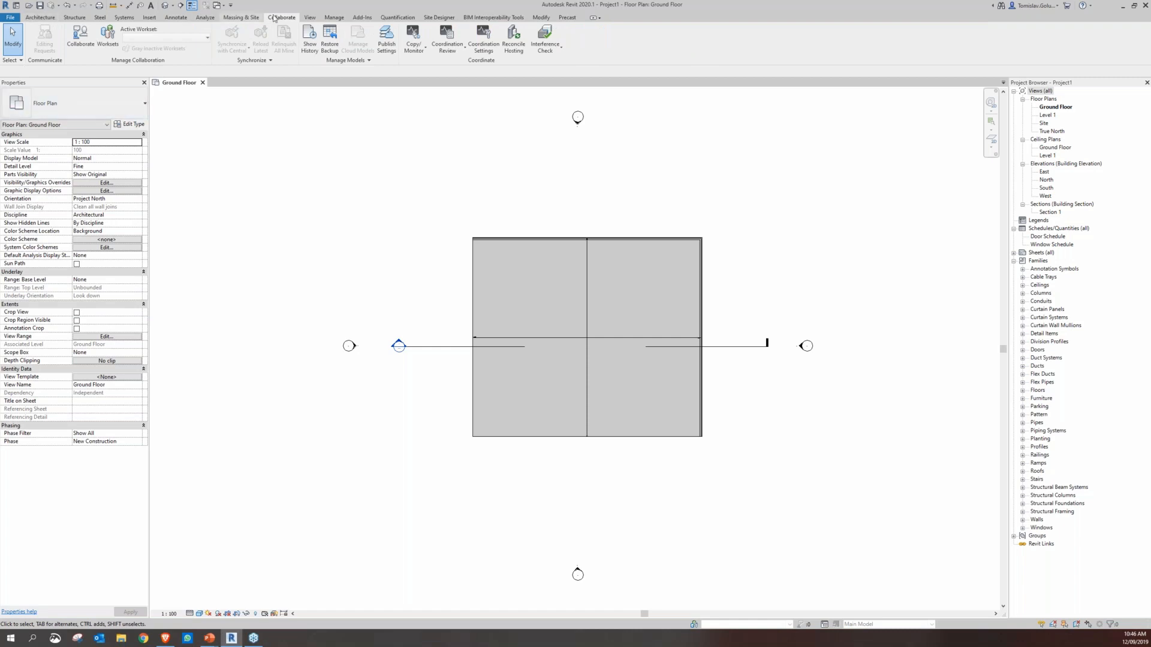
pyautogui.click(80, 45)
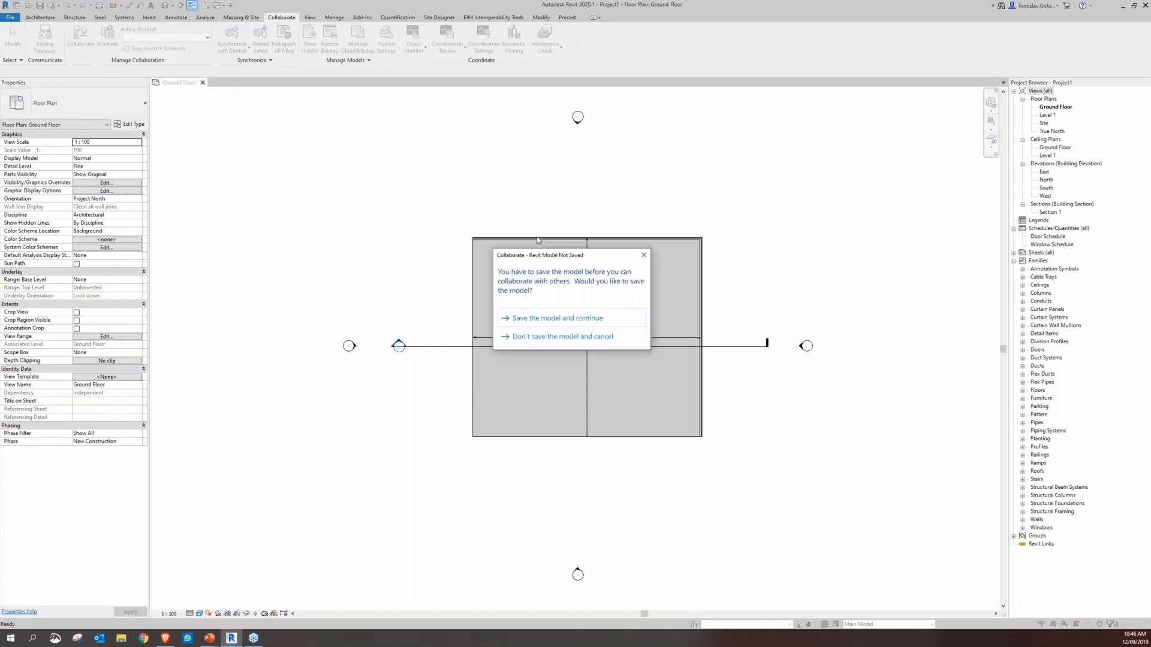
pyautogui.click(495, 266)
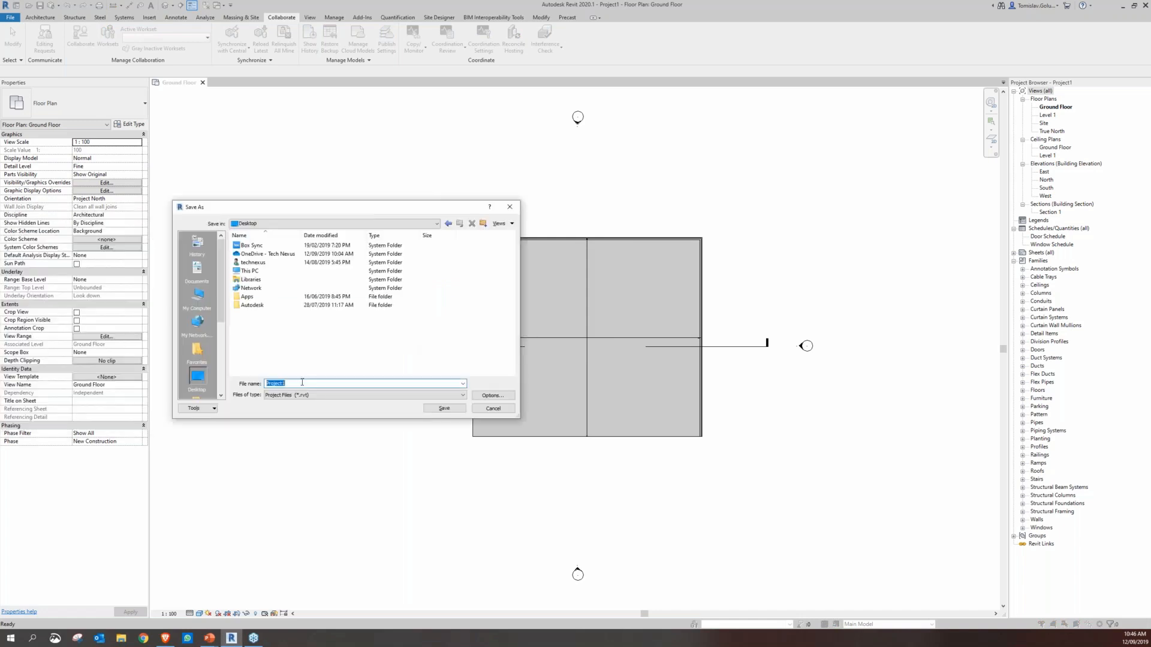
pyautogui.write('Toms')
pyautogui.hotkey('ctrl', 'a')
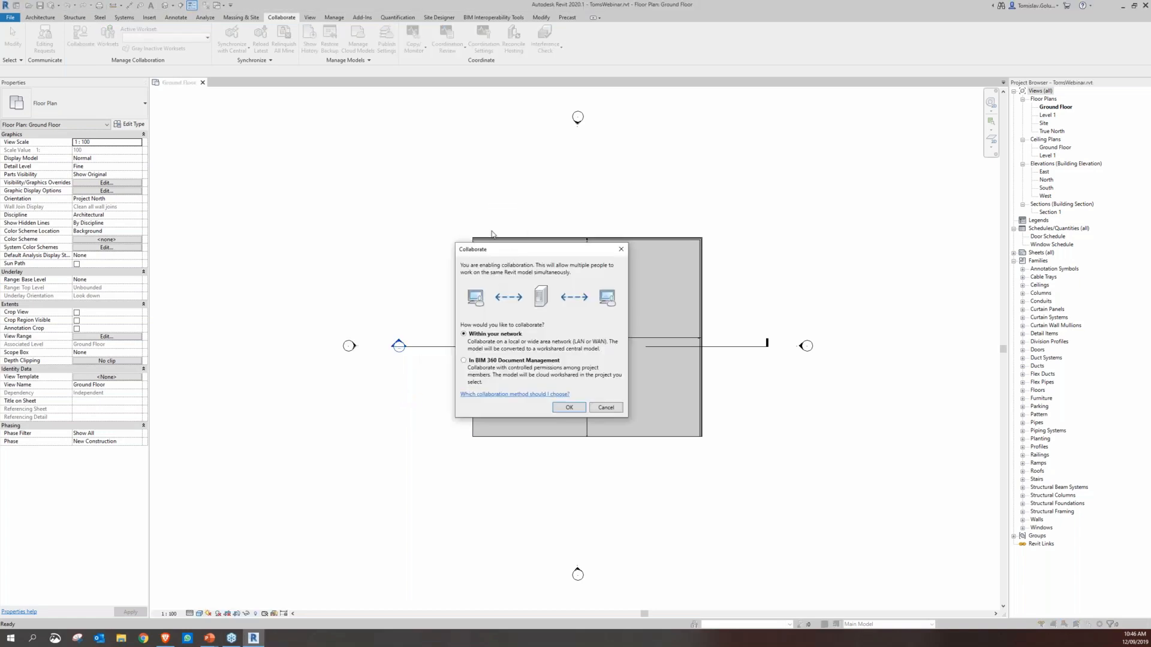
# Choose In BIM 360 Document Management as the collaboration method
pyautogui.moveTo(512, 250); pyautogui.dragTo(470, 219)
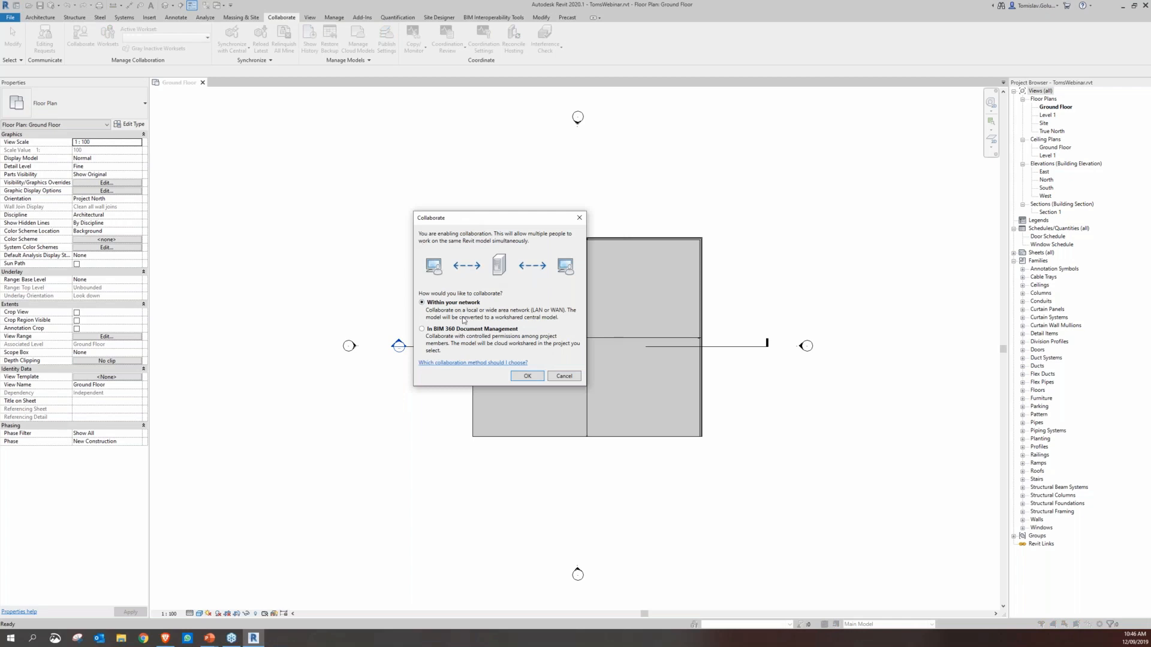
pyautogui.click(444, 330)
pyautogui.click(527, 378)
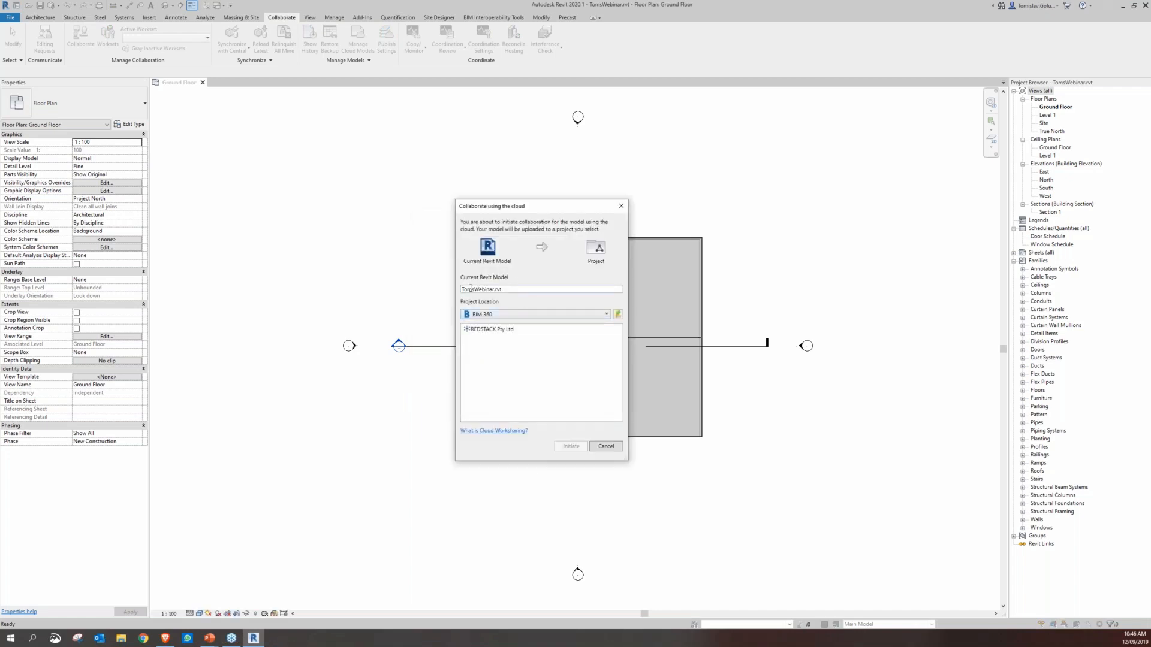
# Initiate cloud collaboration by uploading the model to the Project Files folder of REDSTACK Pty Ltd's Cirrus project
pyautogui.click(500, 332)
pyautogui.doubleClick(478, 331)
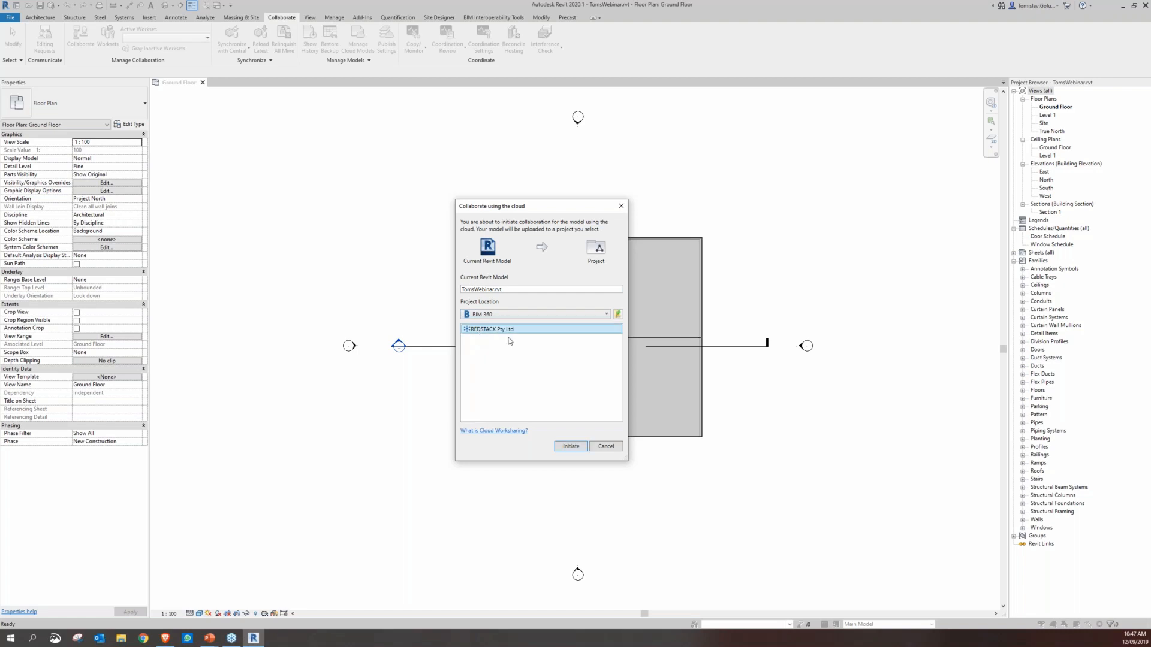
pyautogui.click(507, 357)
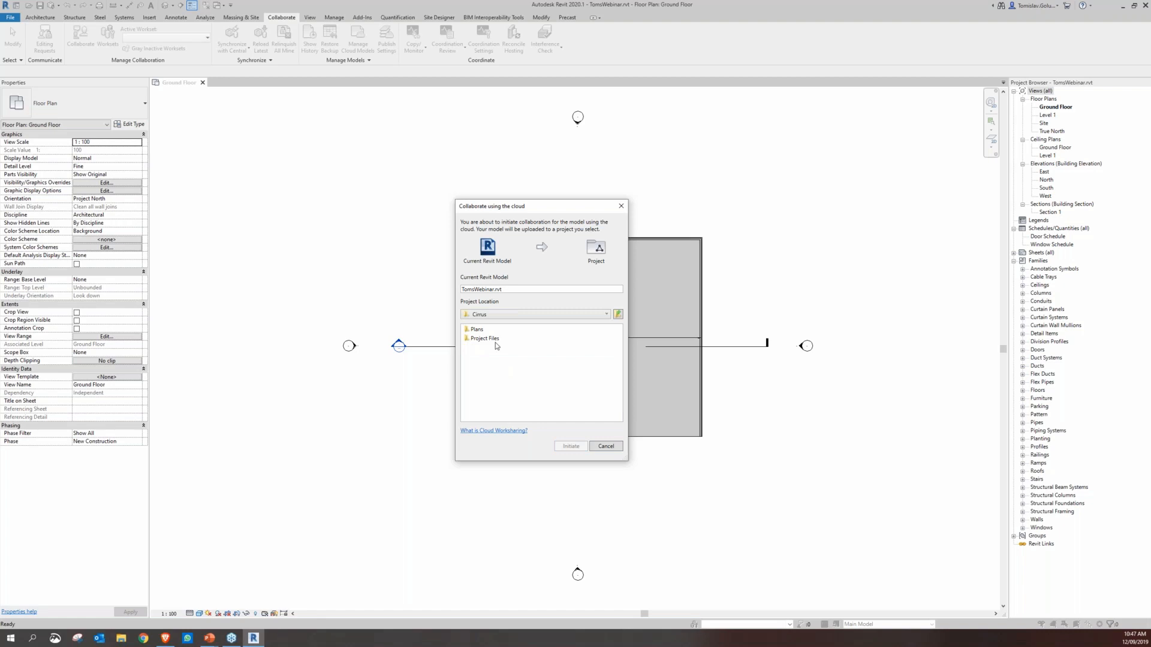
pyautogui.click(495, 340)
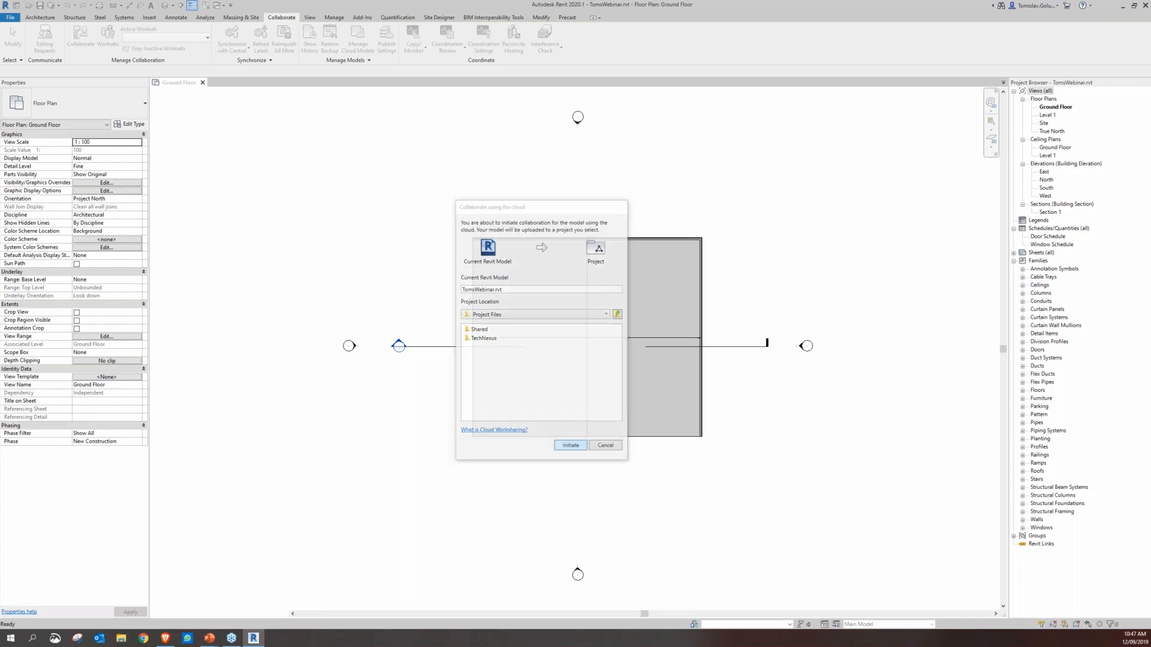
pyautogui.click(570, 446)
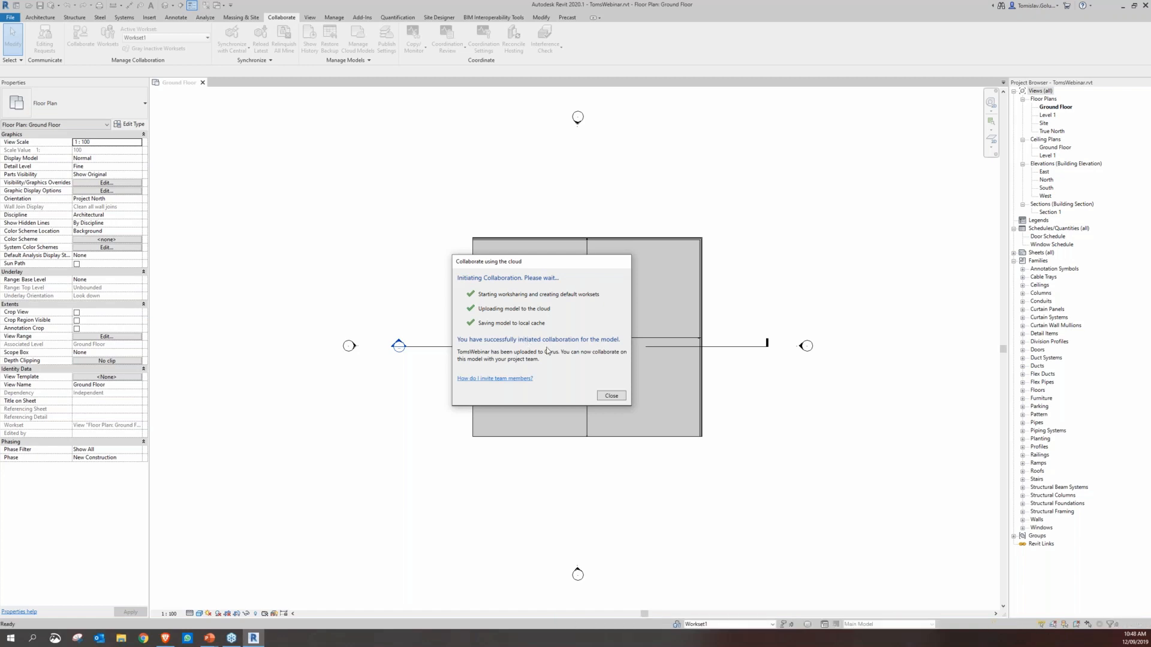
pyautogui.click(601, 397)
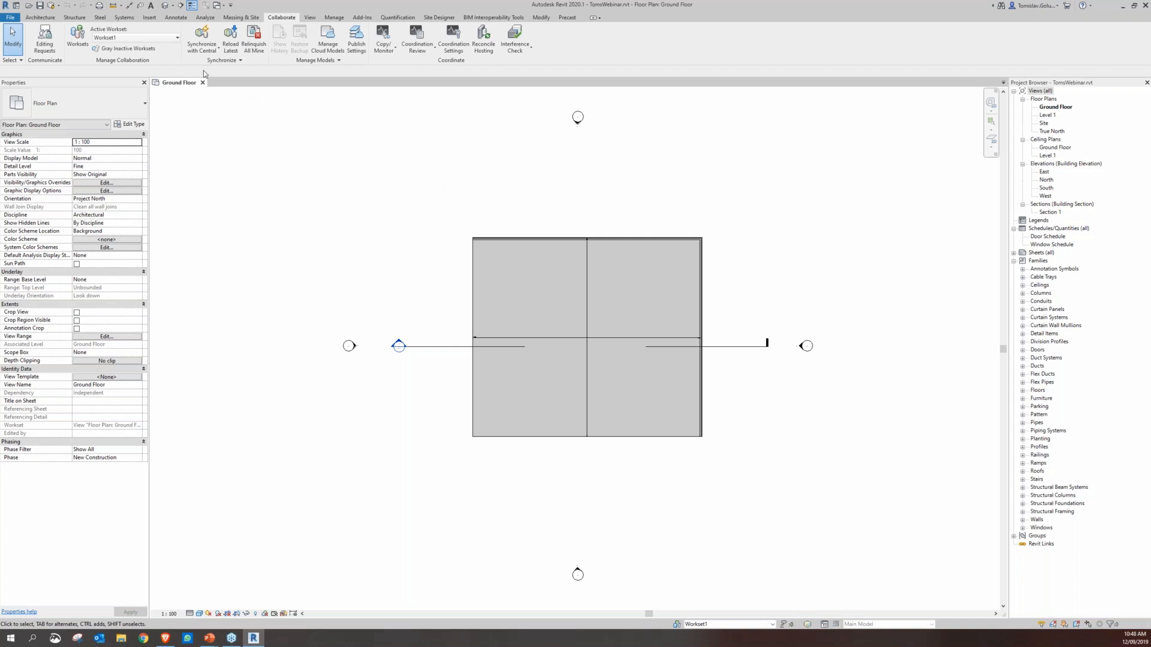
# Include Set 1 in the publish settings with all views and sheets in the model selected, and save the settings
pyautogui.click(203, 48)
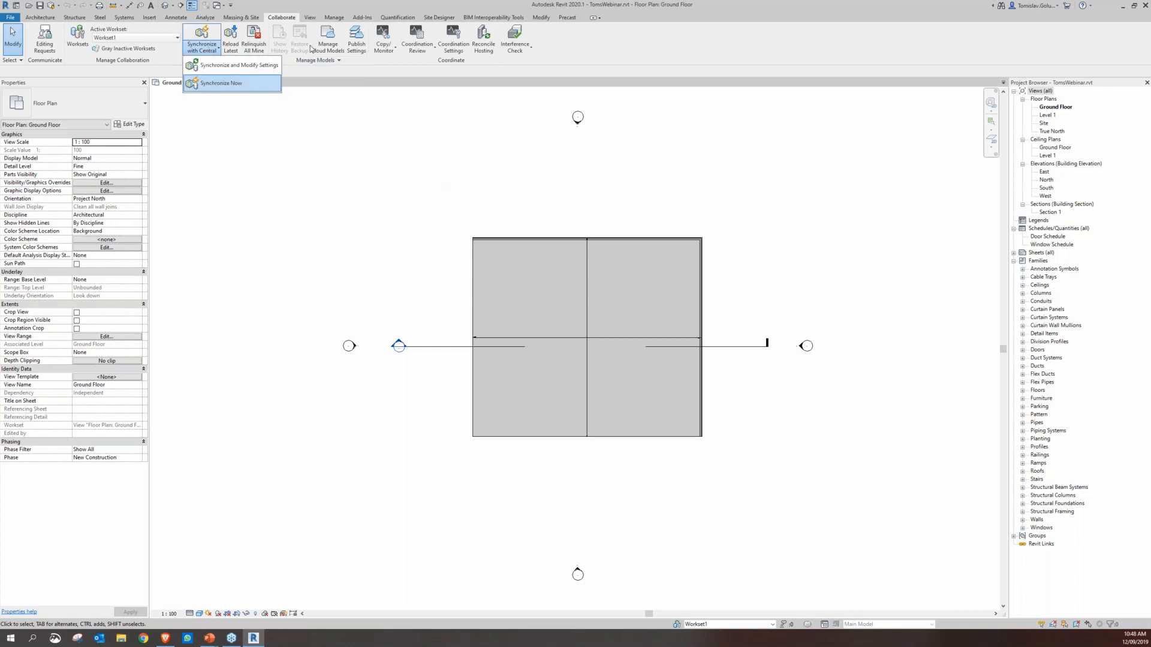
pyautogui.click(357, 47)
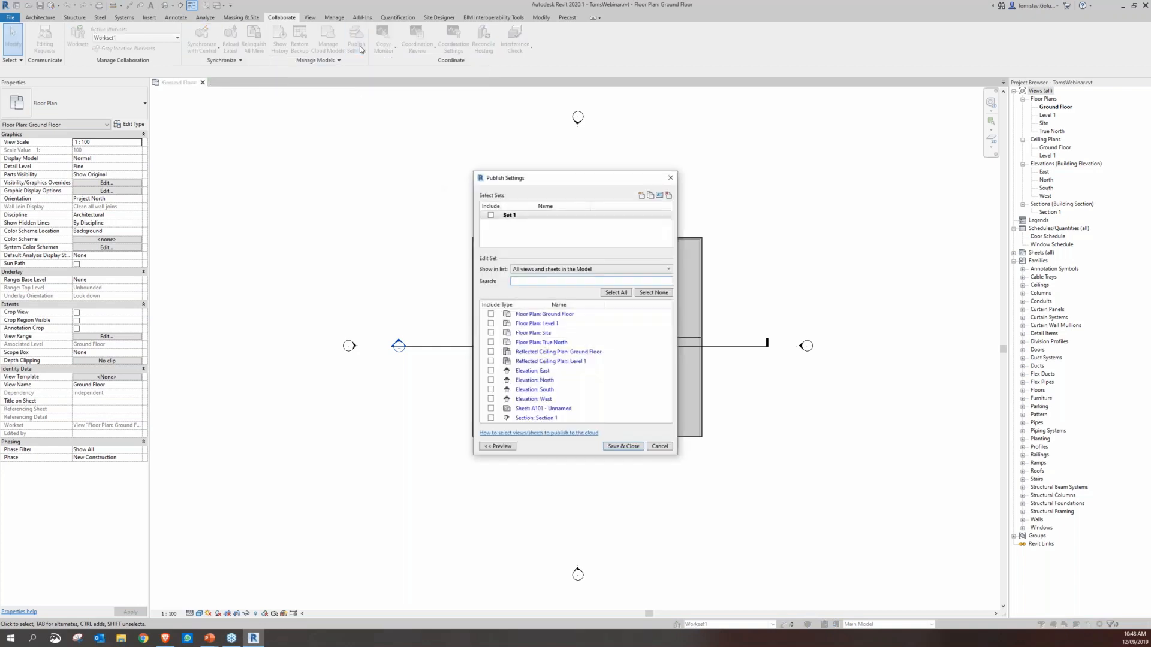
pyautogui.moveTo(551, 175); pyautogui.dragTo(542, 166)
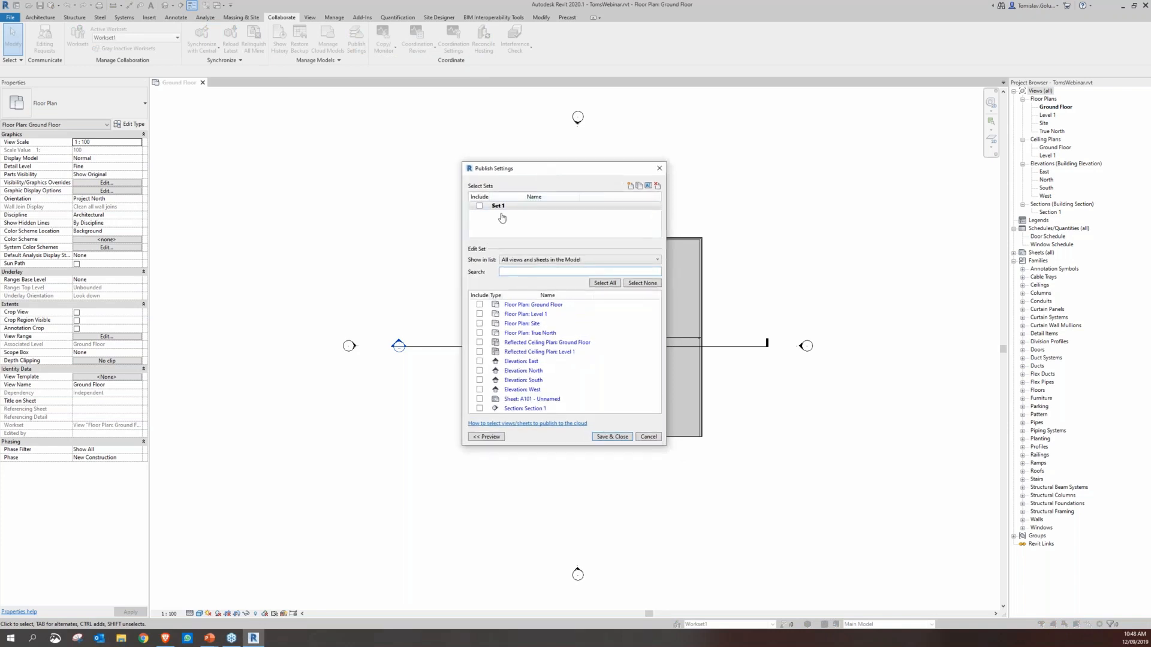
pyautogui.click(479, 206)
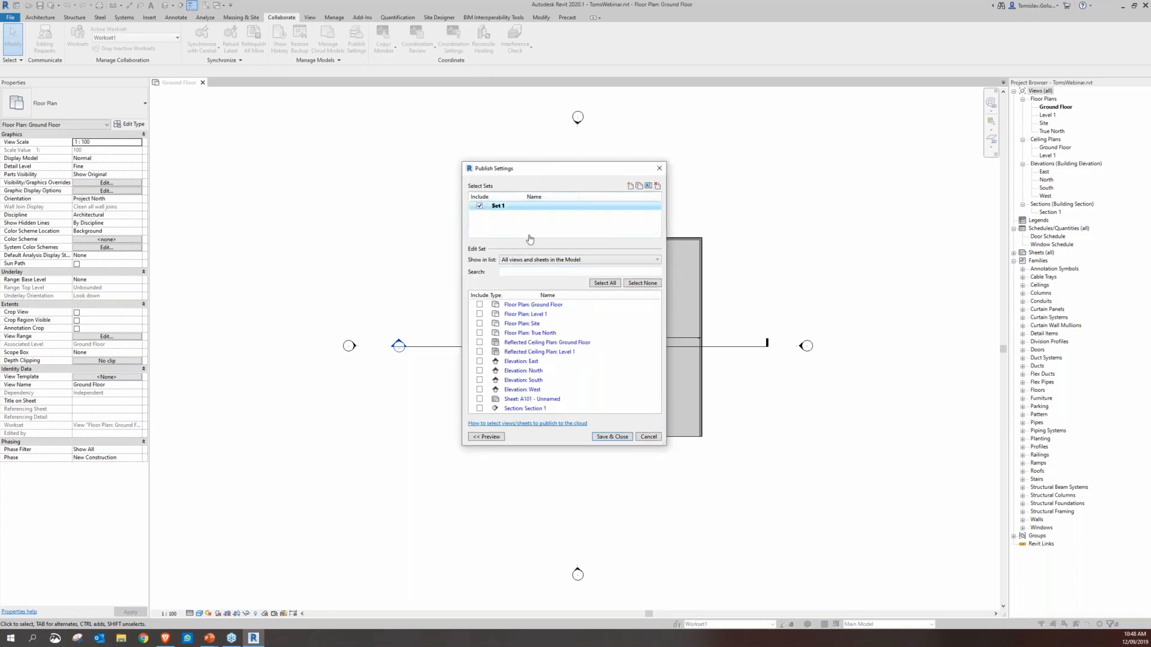
pyautogui.click(545, 259)
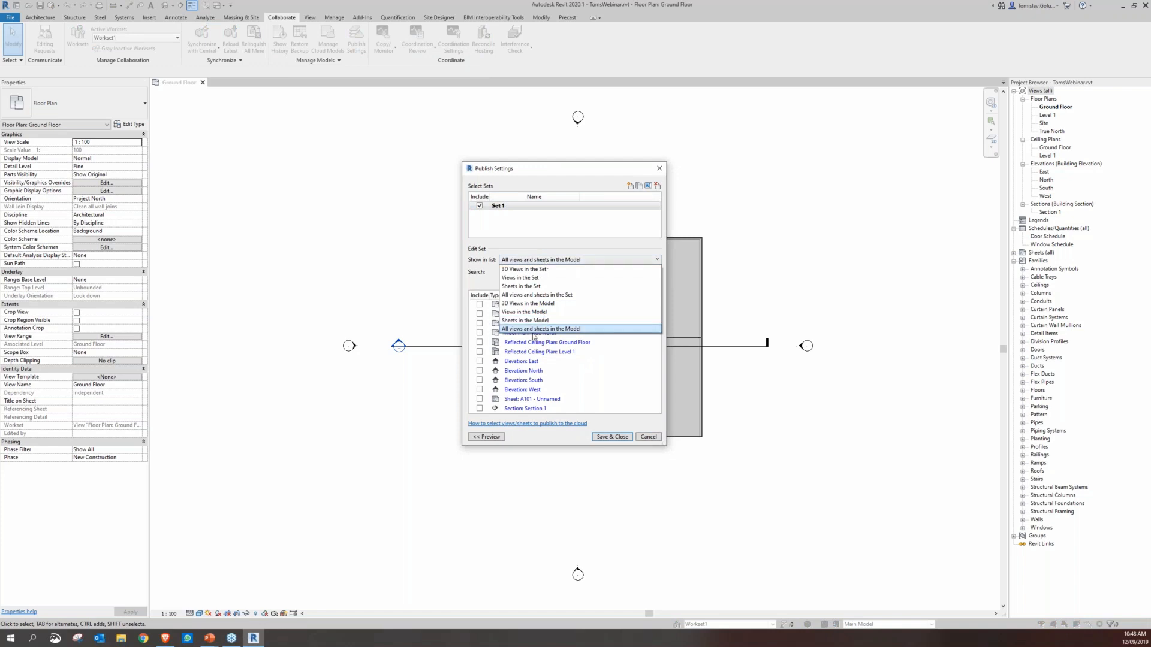
pyautogui.click(534, 330)
pyautogui.click(594, 284)
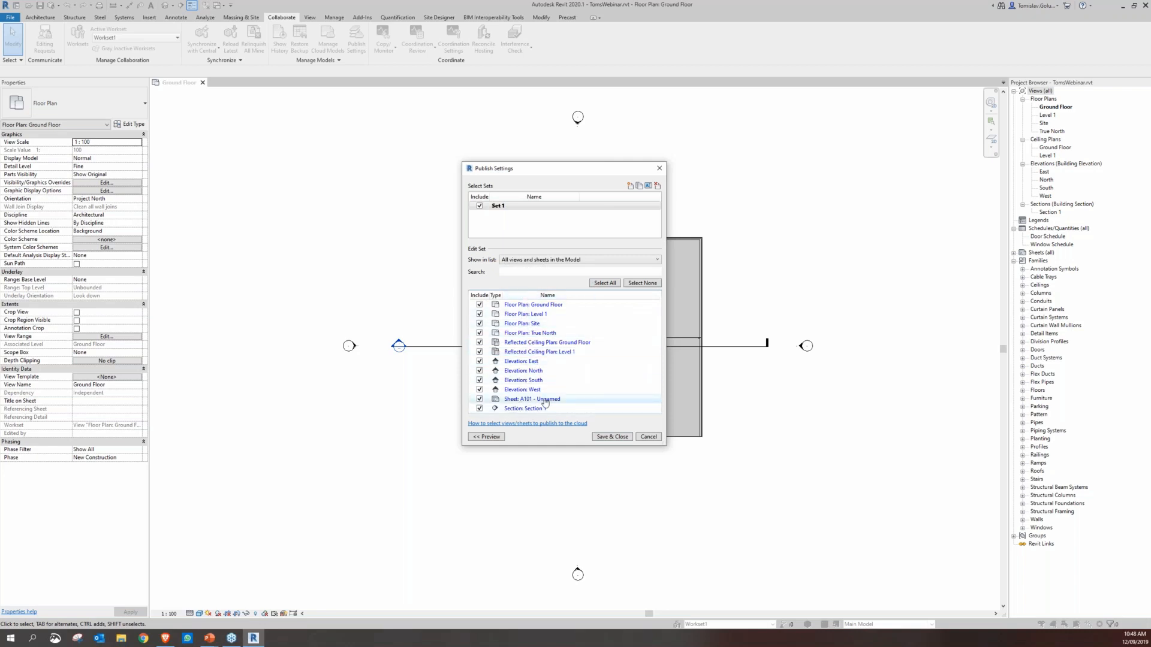
pyautogui.click(601, 437)
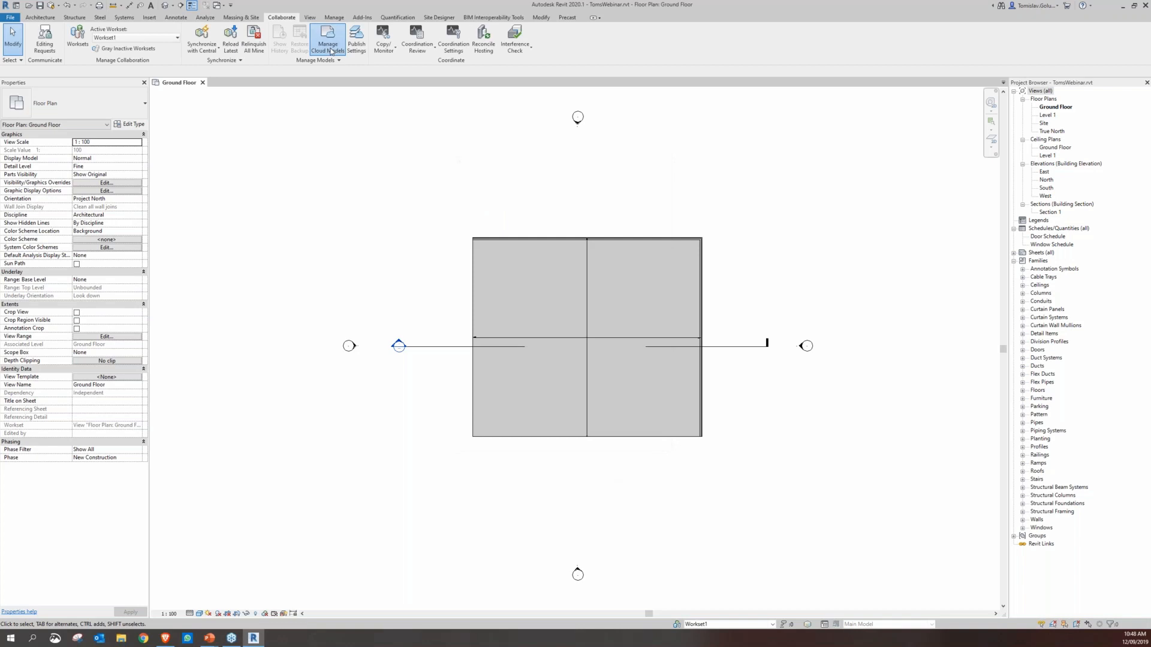
# Review the publish status of the cloud models in the Cirrus project
pyautogui.click(328, 37)
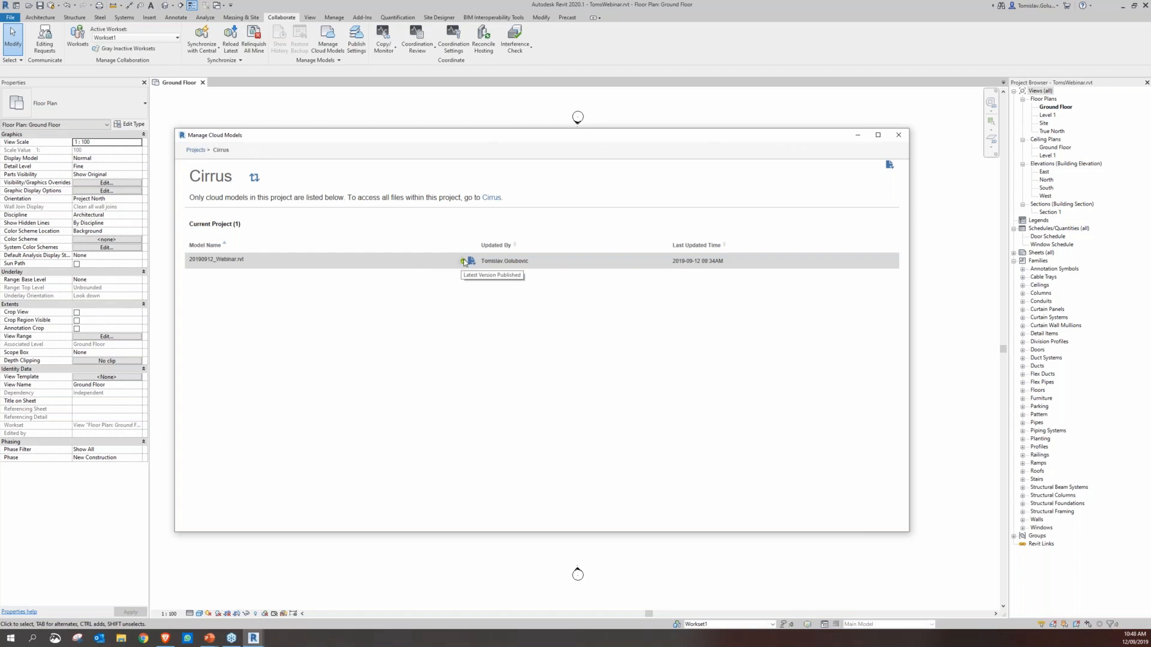
pyautogui.click(897, 135)
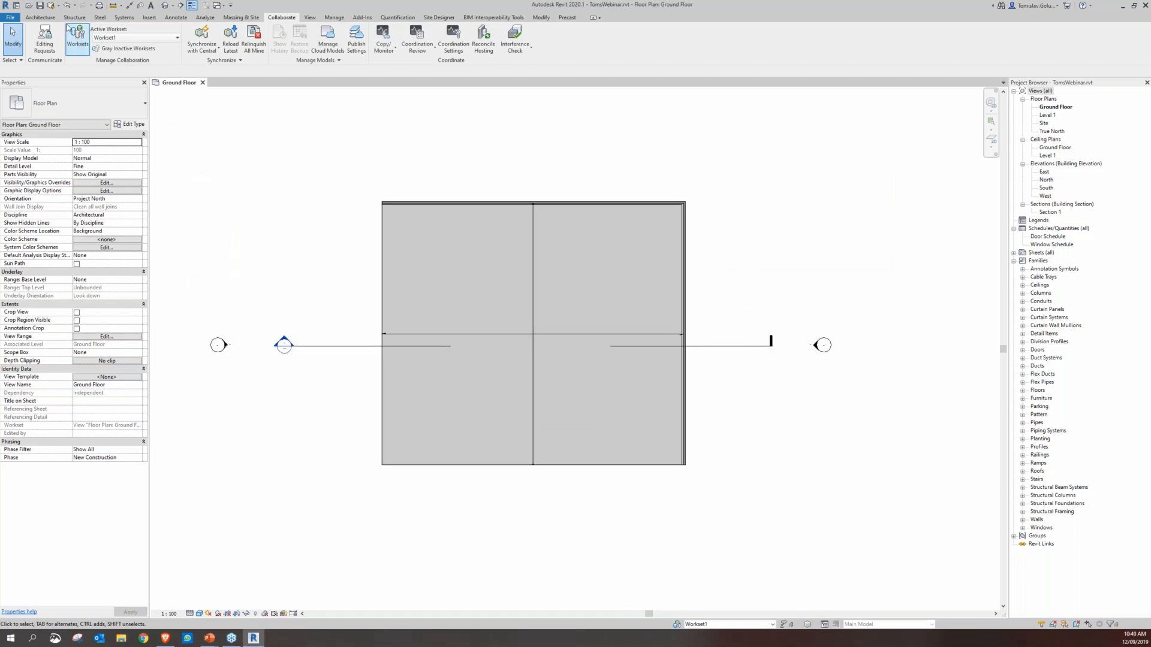
# Try to place a 0813 x 2134mm M_Single-Flush door and a 0915 x 1830mm window in the upper wall
pyautogui.click(40, 17)
pyautogui.click(67, 37)
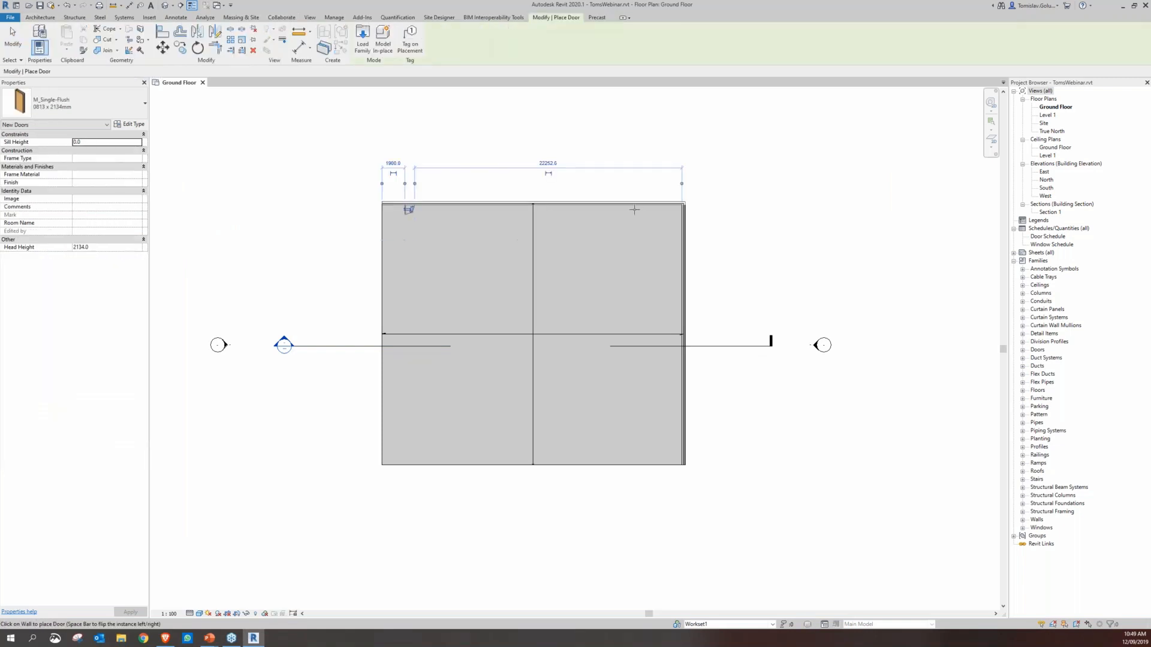
pyautogui.click(620, 207)
pyautogui.click(1122, 617)
pyautogui.click(75, 36)
pyautogui.click(440, 204)
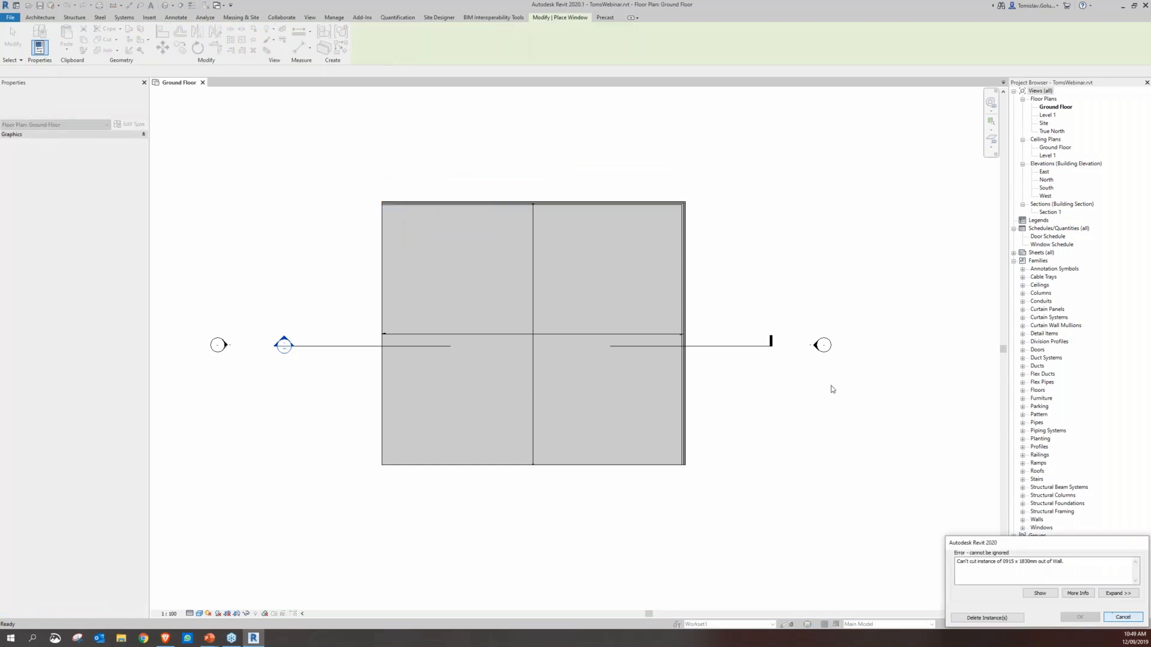
# Try to set the upper wall's base offset to 4000
pyautogui.click(671, 204)
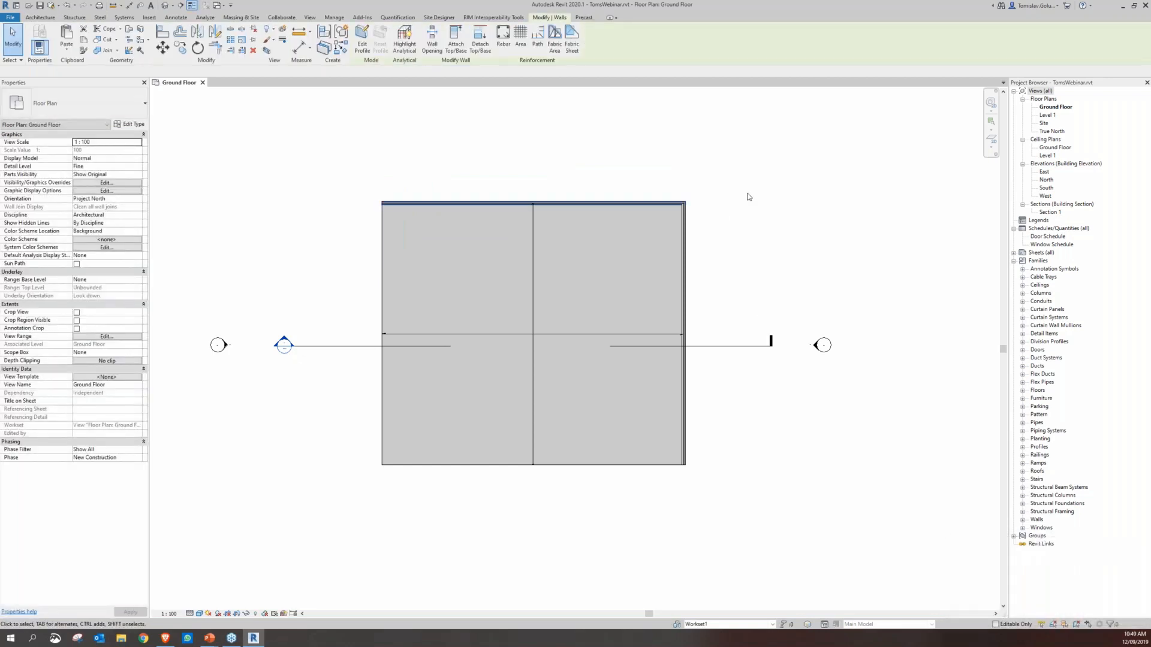
pyautogui.click(125, 158)
pyautogui.write('4000')
pyautogui.press('Return')
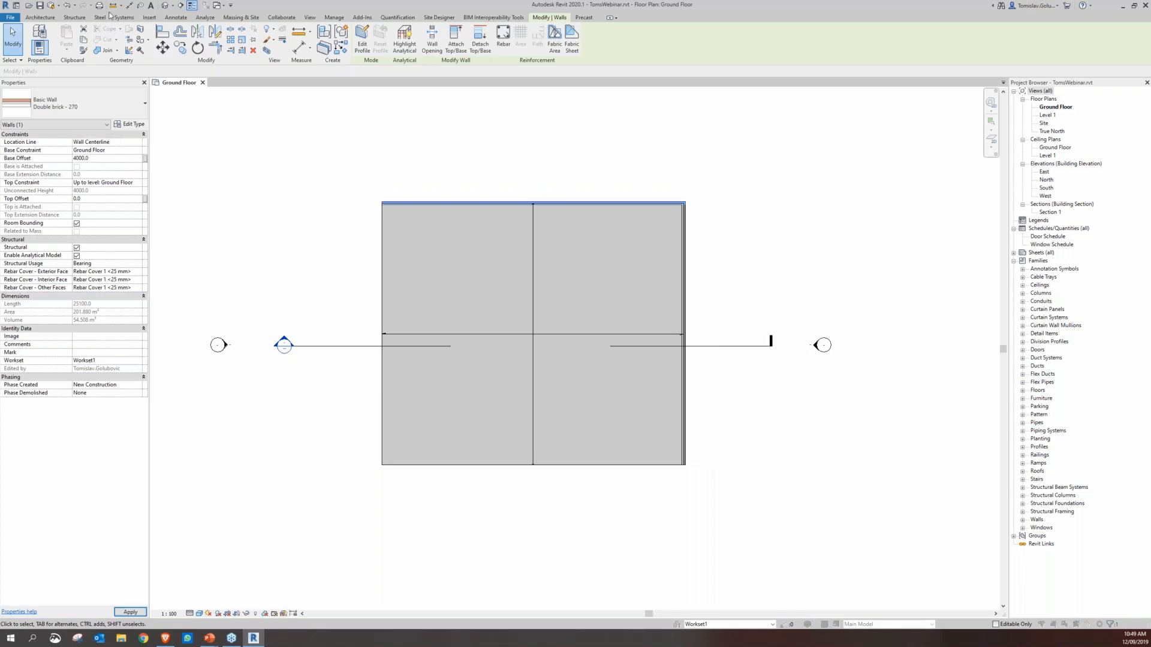
pyautogui.click(648, 348)
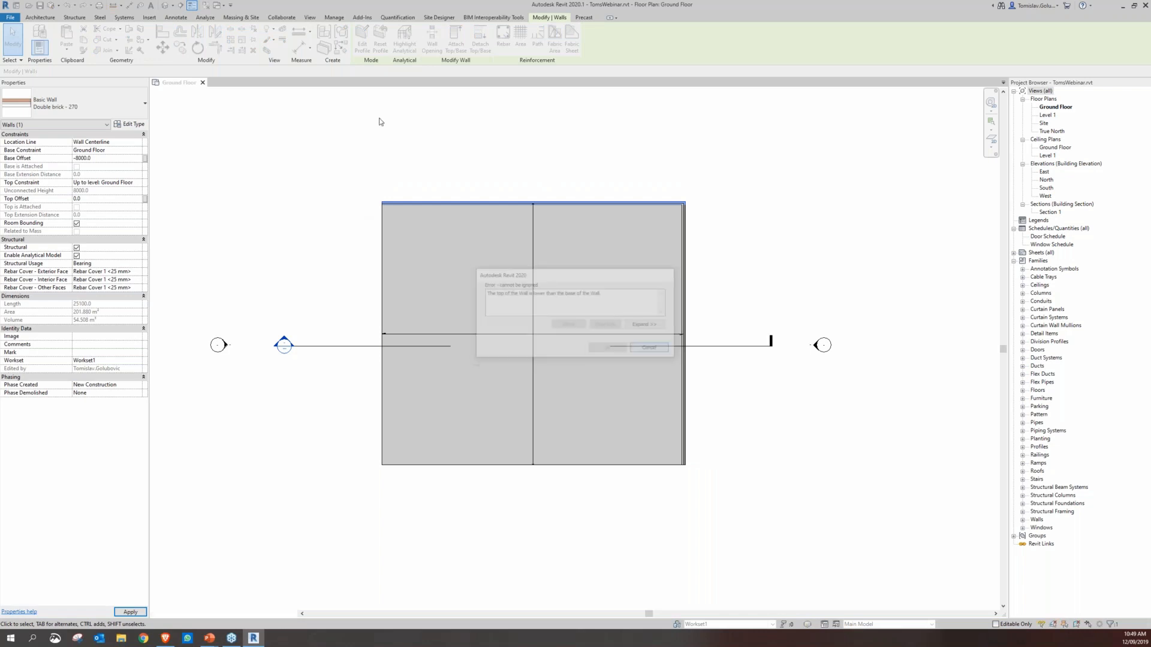
# Open the default 3D view and place three M_Fixed 0915 x 1830mm windows spaced along the large front-facing wall
pyautogui.click(380, 119)
pyautogui.click(165, 5)
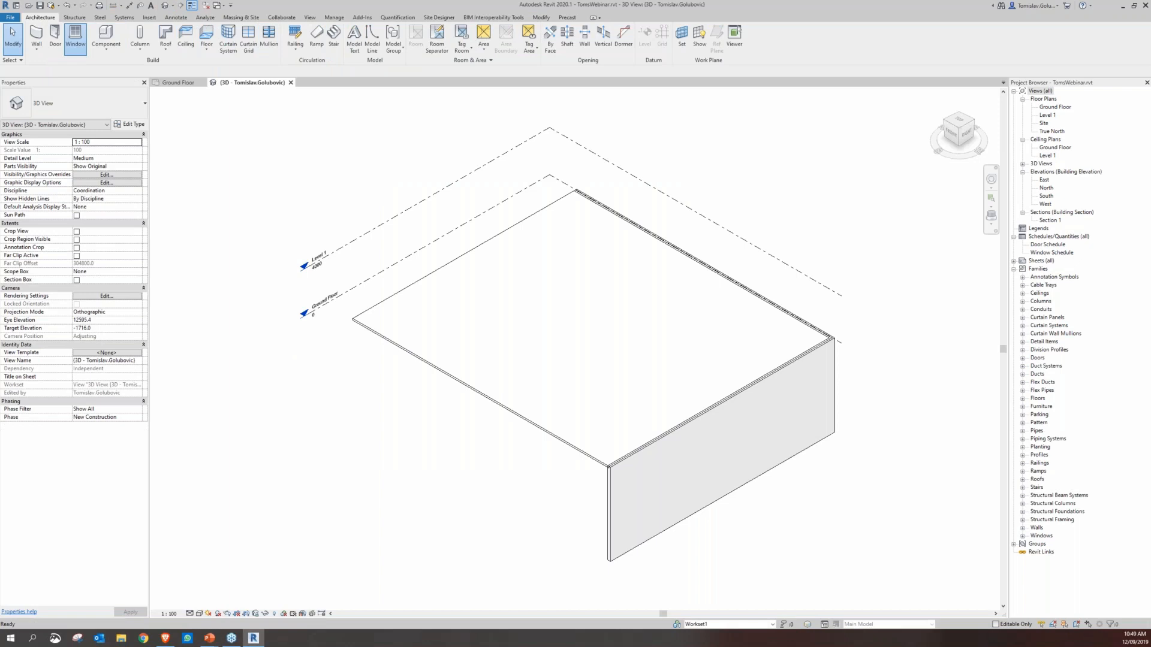
pyautogui.click(76, 39)
pyautogui.click(634, 498)
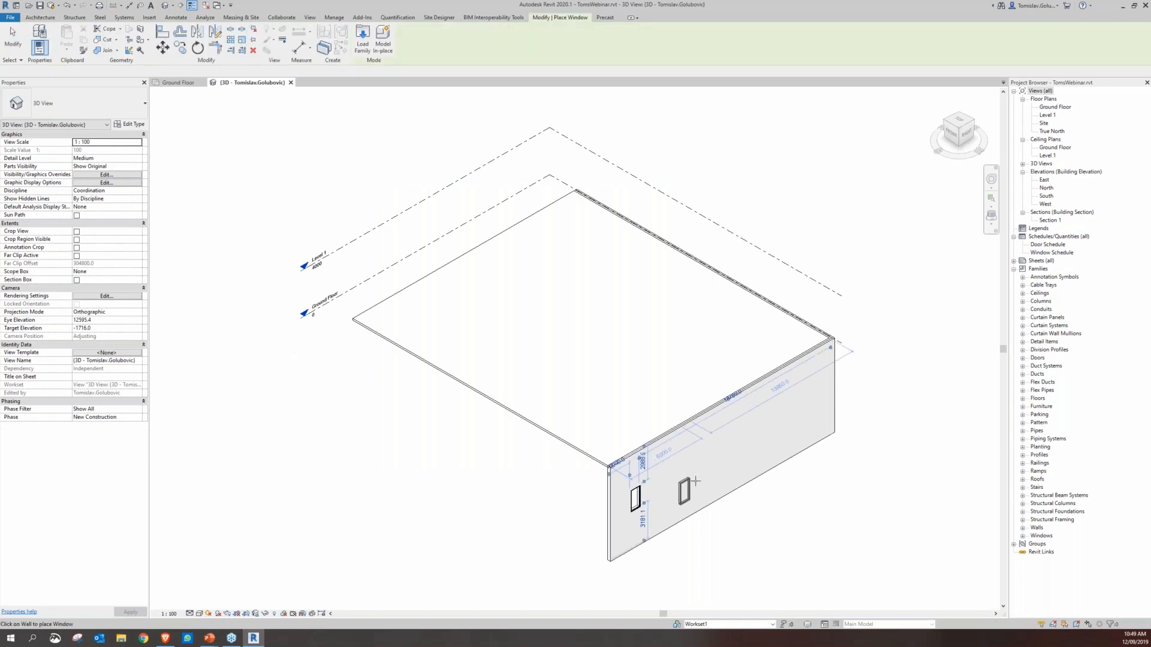
pyautogui.click(794, 423)
pyautogui.rightClick(872, 299)
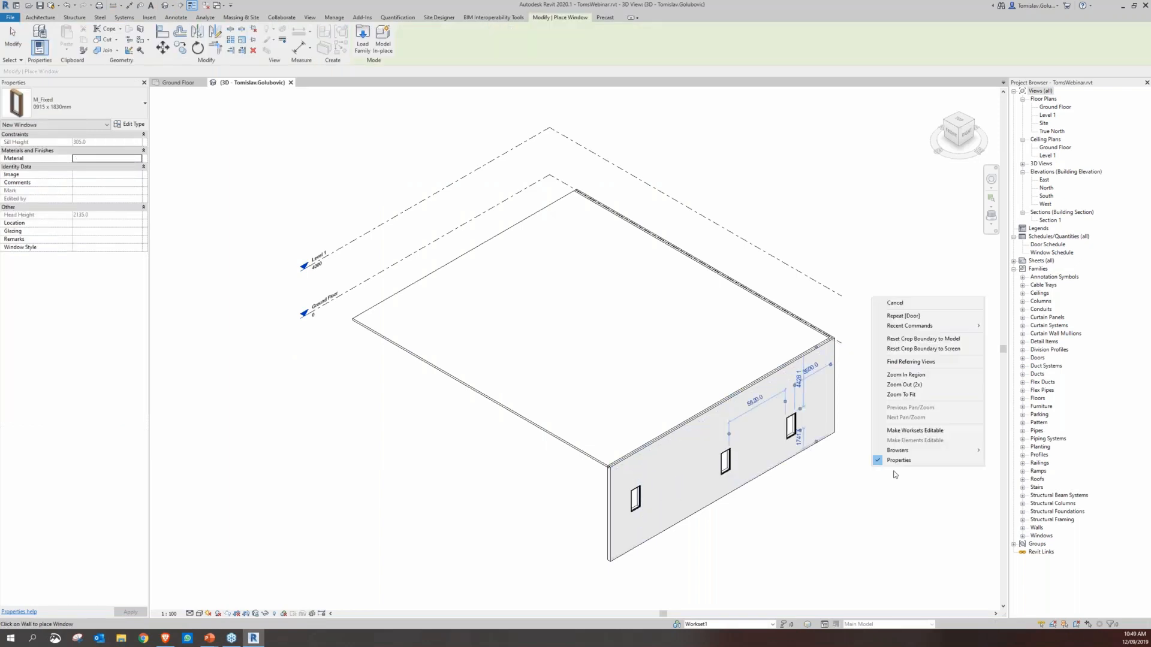
pyautogui.click(905, 304)
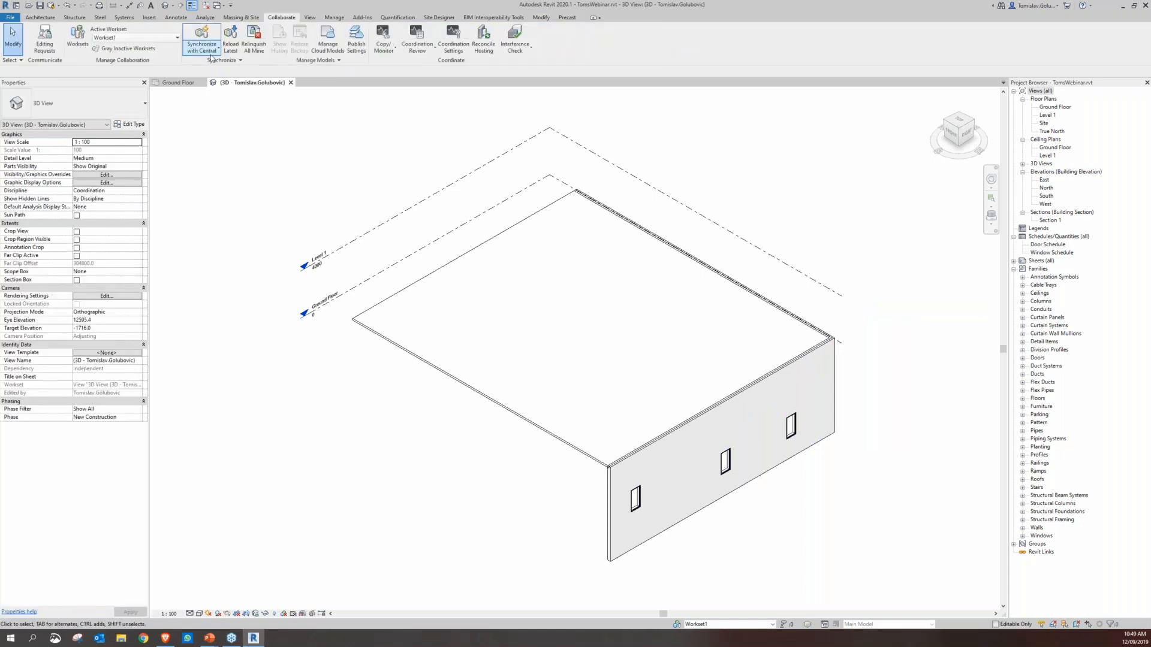
# Synchronize the model with central and publish the latest version of TomsWebinar.rvt to the Cirrus project
pyautogui.click(211, 57)
pyautogui.click(206, 85)
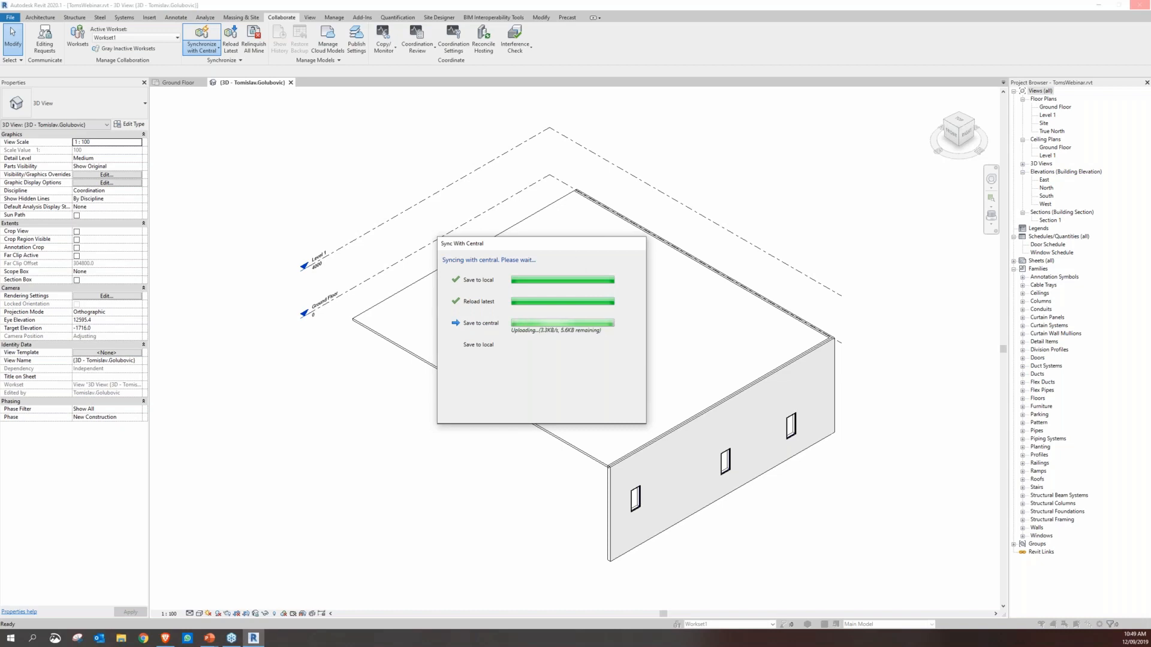
pyautogui.click(331, 46)
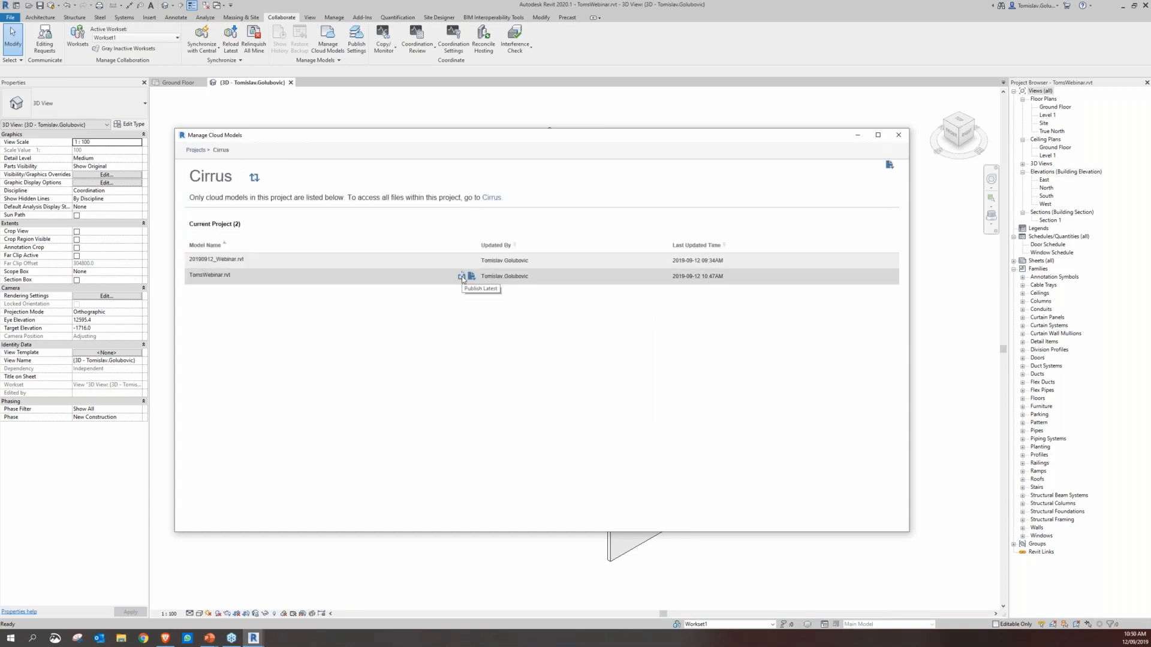
pyautogui.click(462, 277)
pyautogui.click(461, 277)
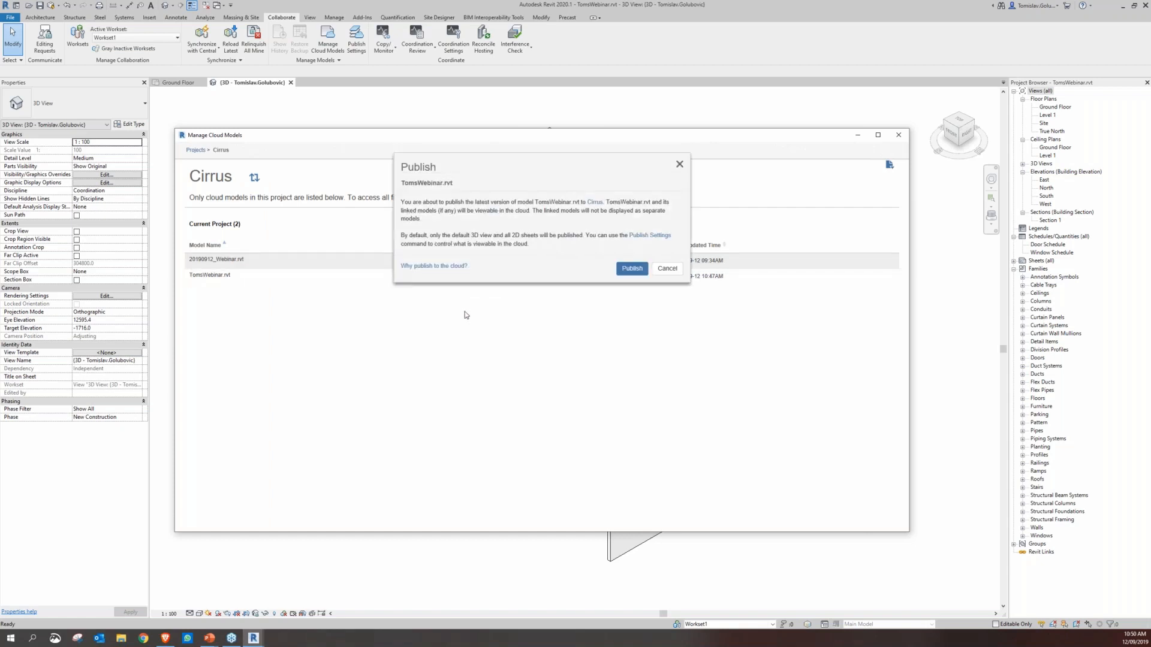
pyautogui.click(630, 273)
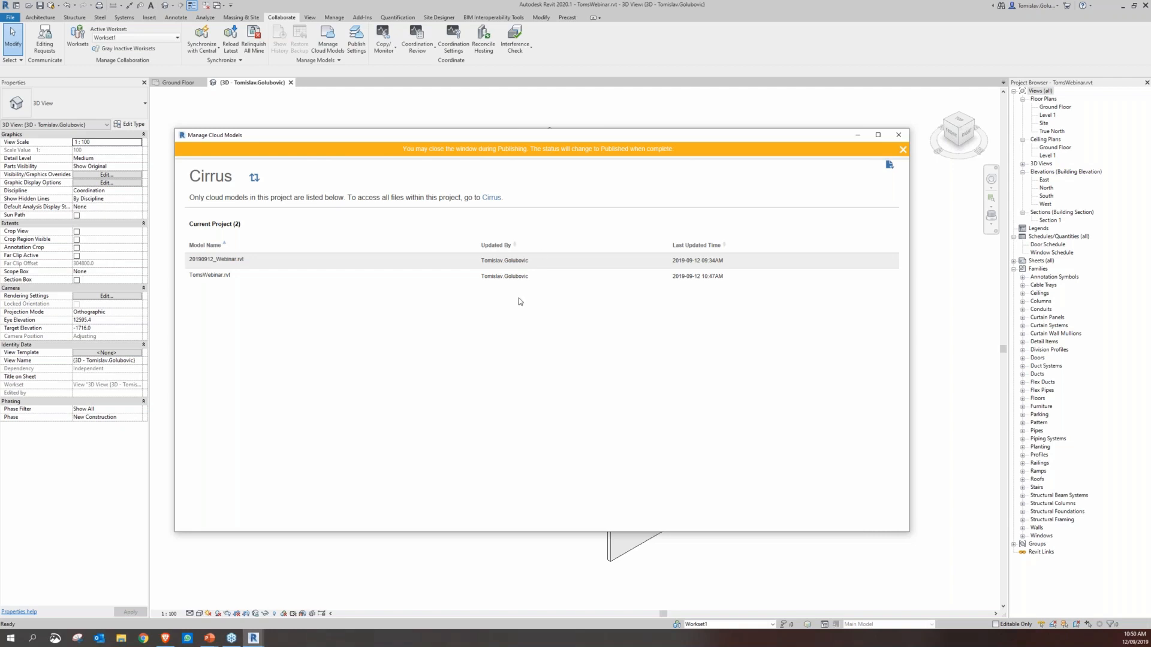
# Check the publishing progress of TomsWebinar.rvt in the BIM 360 project files and in Revit's cloud model manager
pyautogui.moveTo(461, 280)
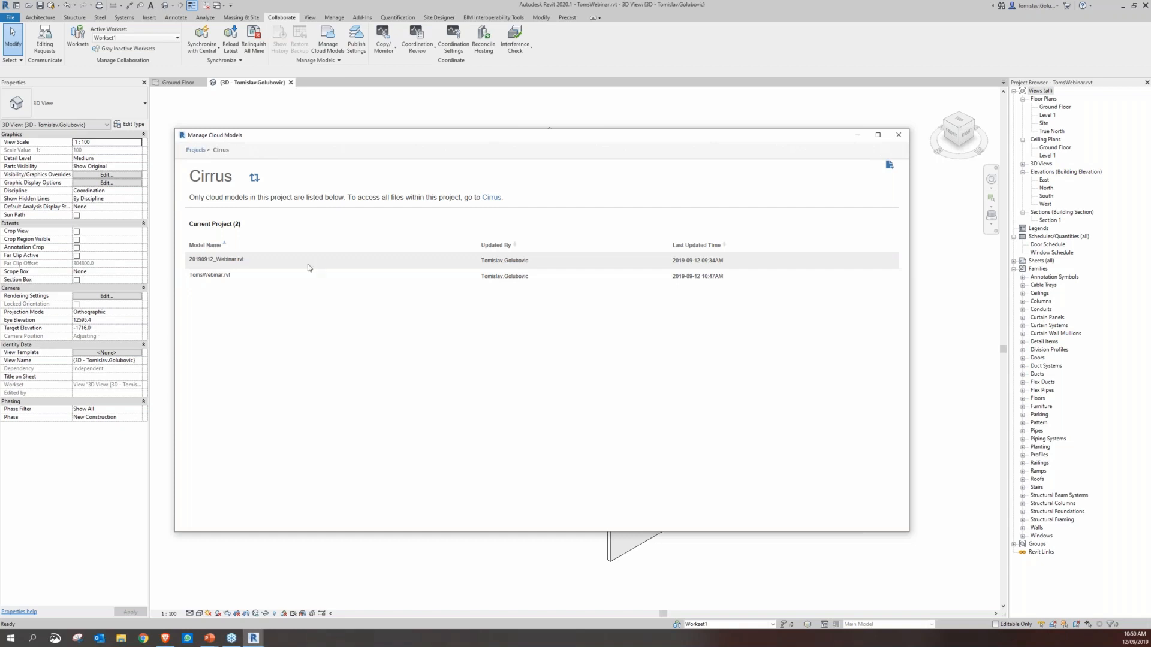
pyautogui.moveTo(457, 276)
pyautogui.click(168, 639)
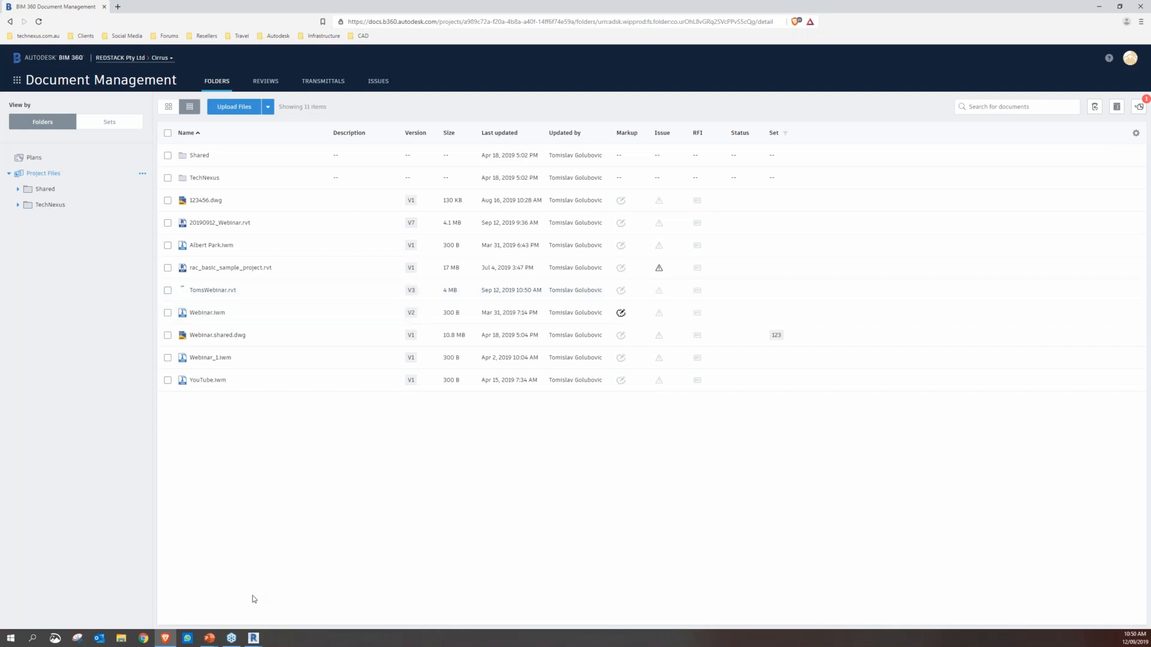
pyautogui.moveTo(253, 638)
pyautogui.click(300, 536)
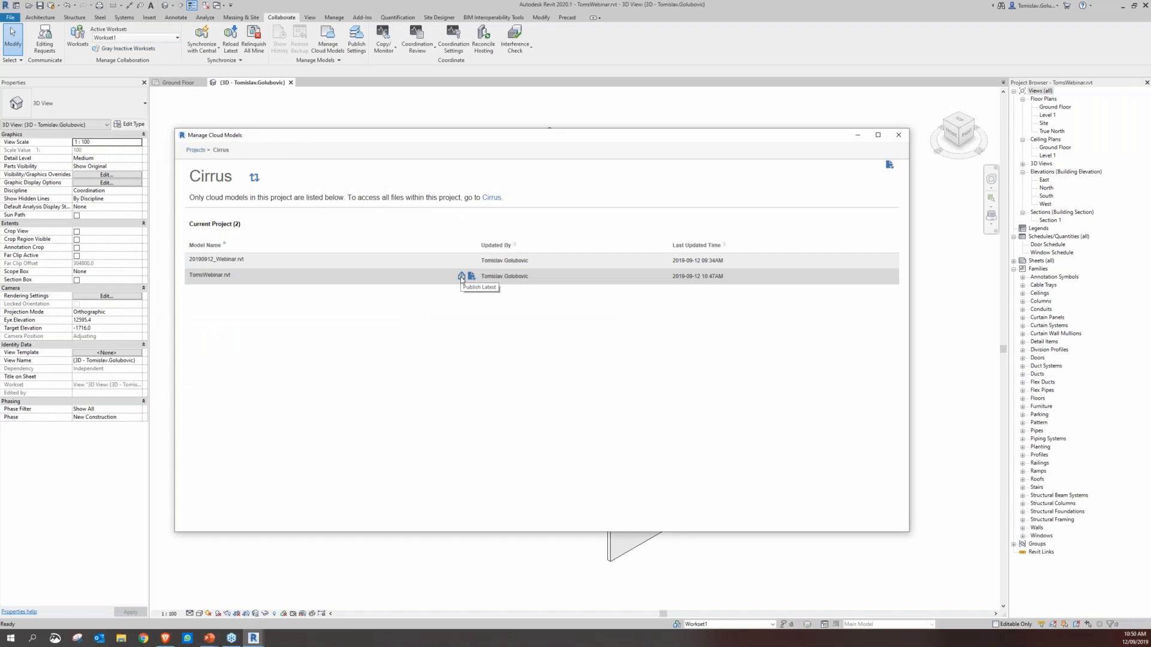
pyautogui.click(461, 277)
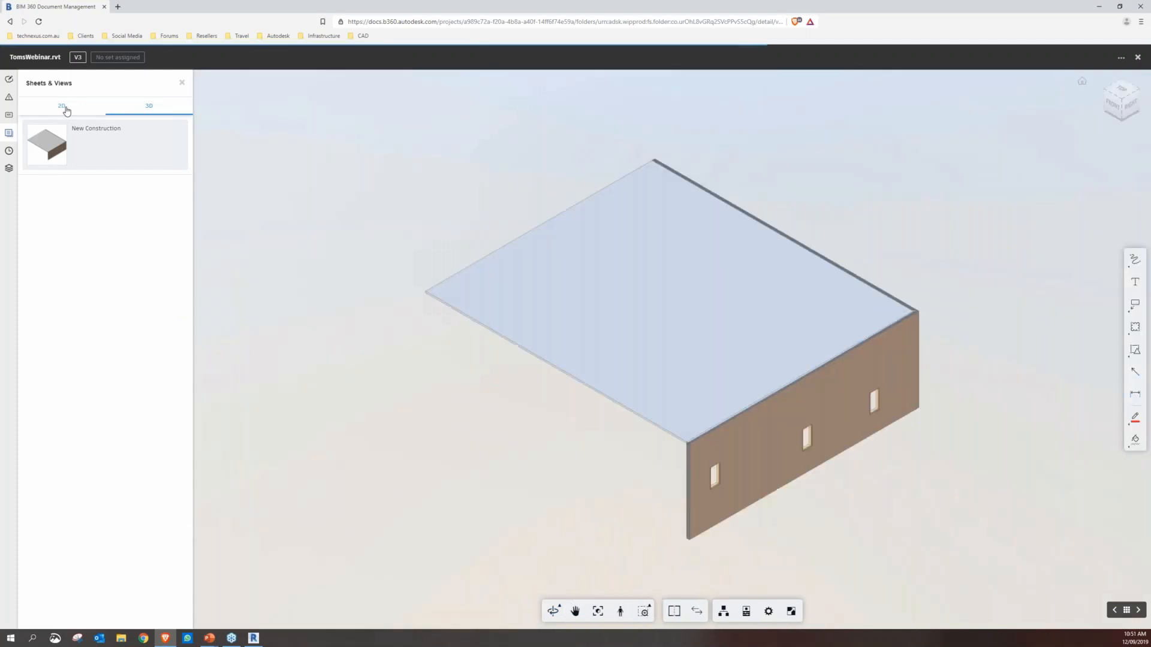
# Review the published sheet A101, the East and Ground Floor views, and the New Construction 3D view of TomsWebinar.rvt
pyautogui.click(62, 106)
pyautogui.click(48, 145)
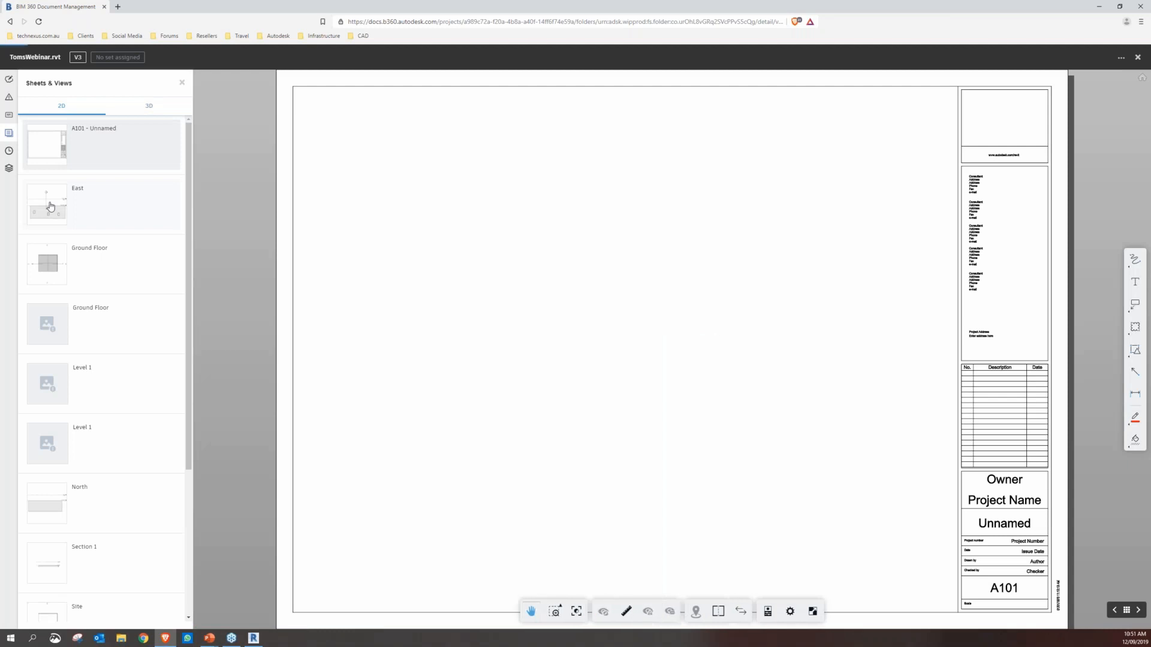
pyautogui.click(50, 206)
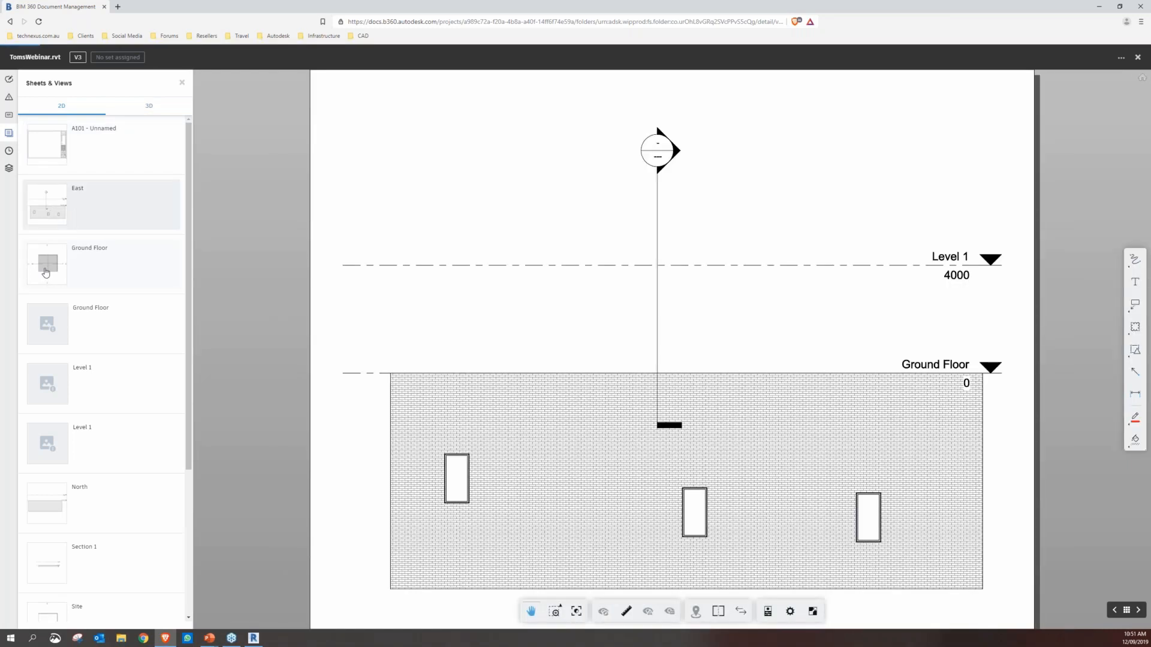
pyautogui.click(46, 271)
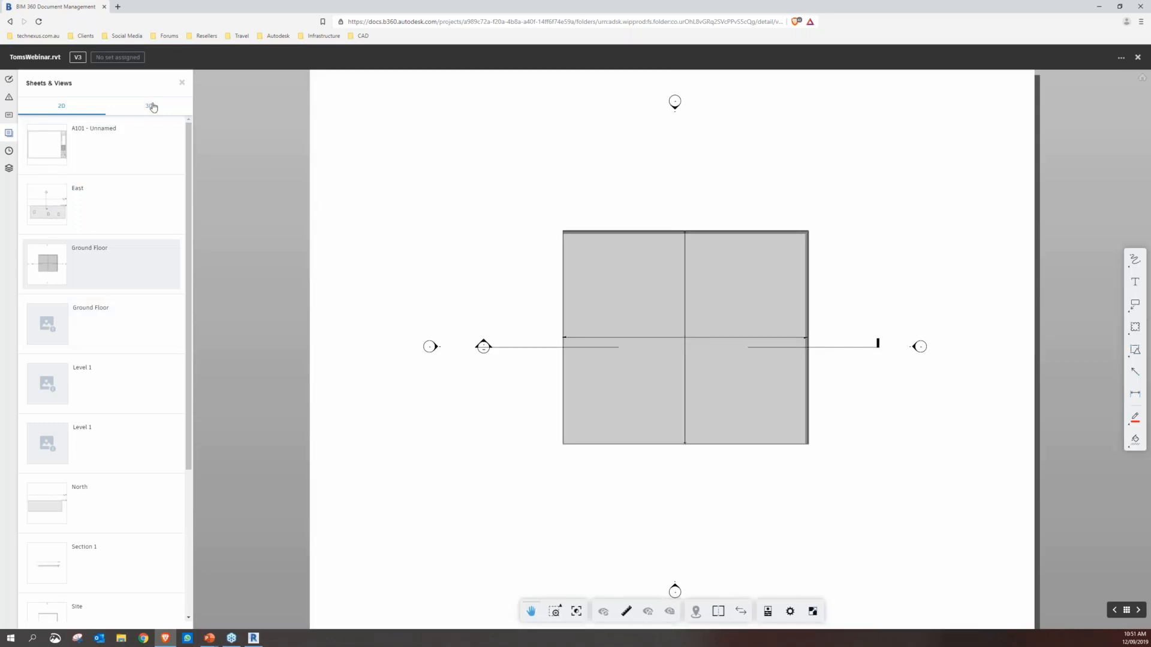
pyautogui.click(152, 106)
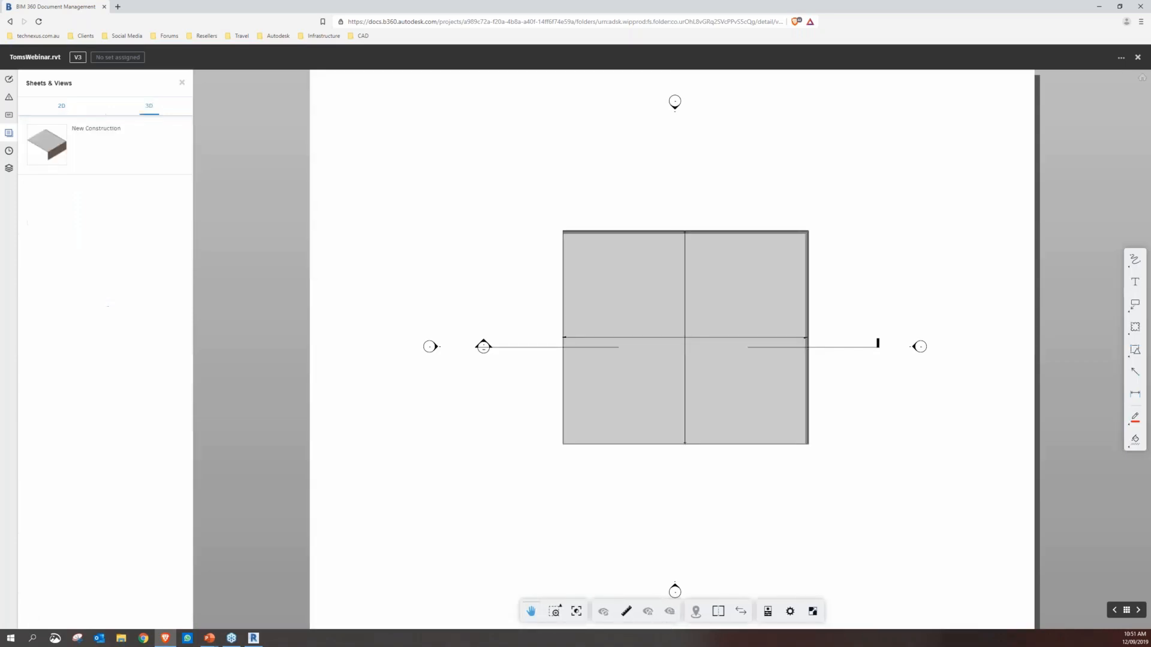
pyautogui.click(105, 144)
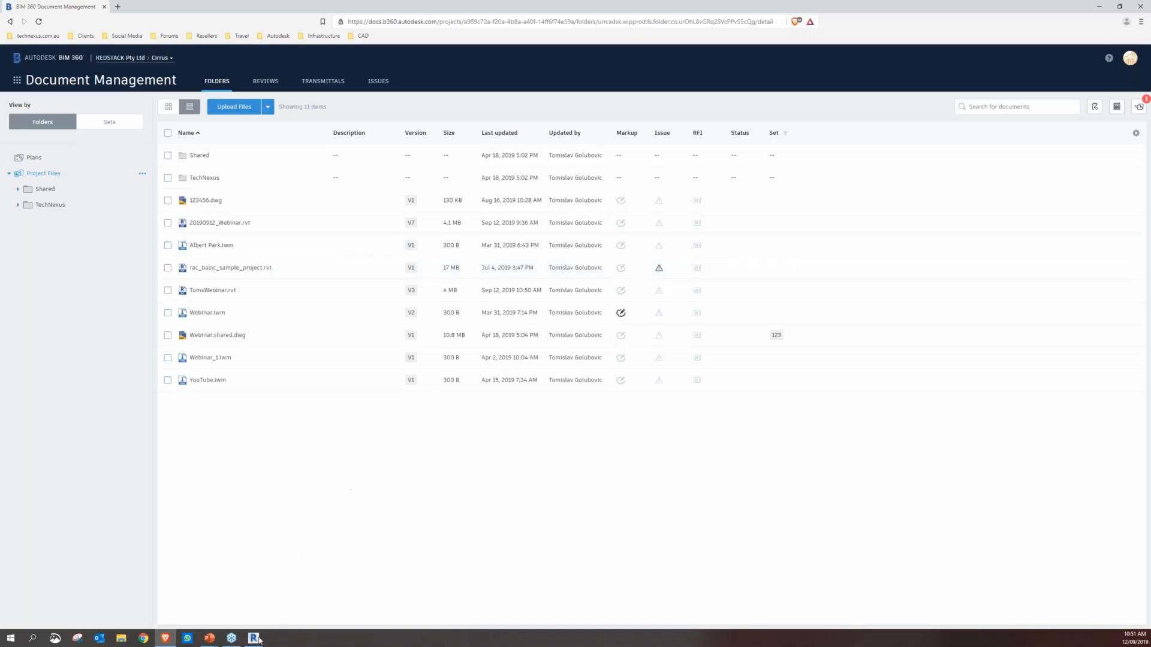
# Switch back to Revit and close the TomsWebinar model
pyautogui.click(258, 641)
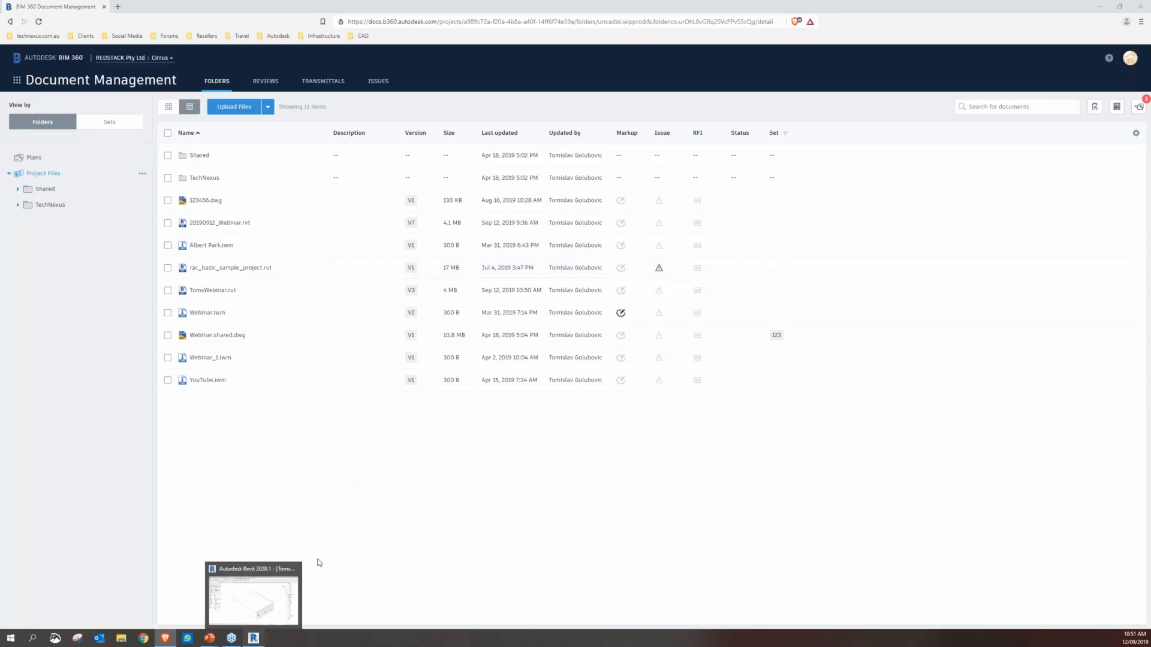
pyautogui.click(10, 18)
pyautogui.click(30, 206)
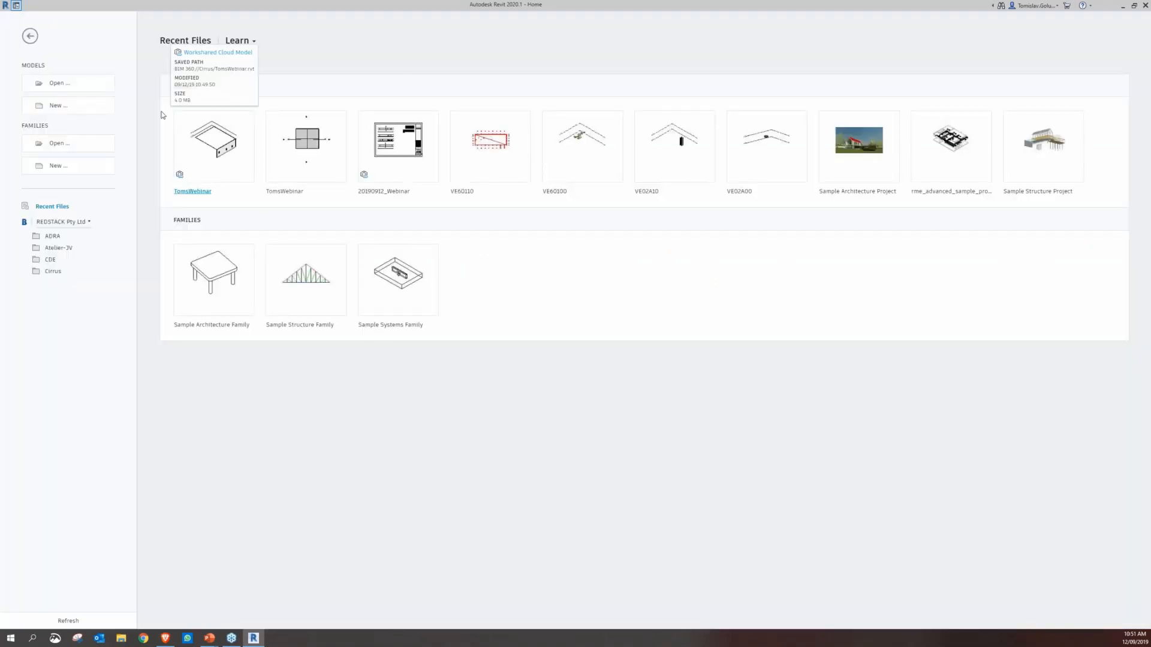
pyautogui.moveTo(177, 175)
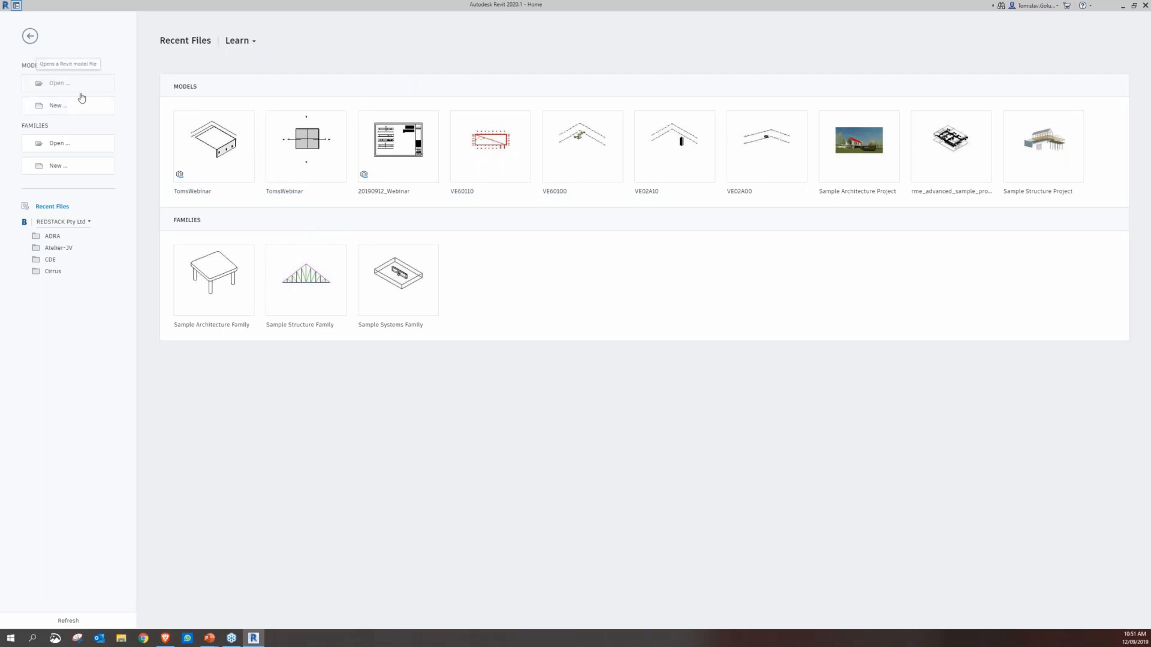
pyautogui.hotkey('ctrl', 'o')
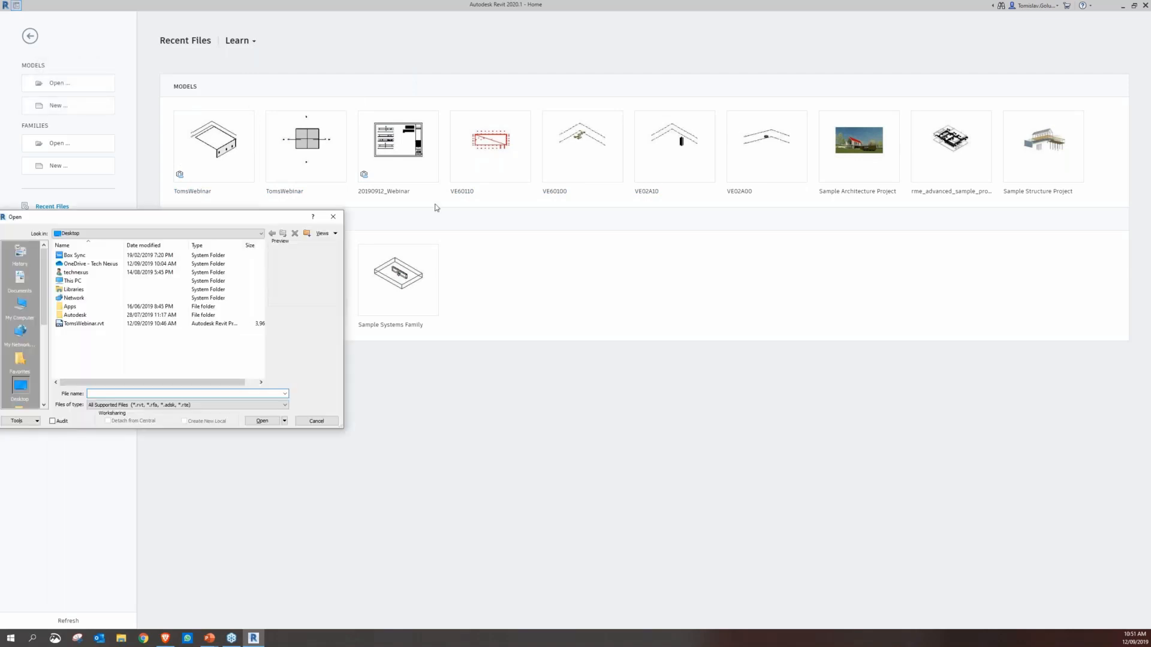
pyautogui.moveTo(251, 350); pyautogui.dragTo(250, 373)
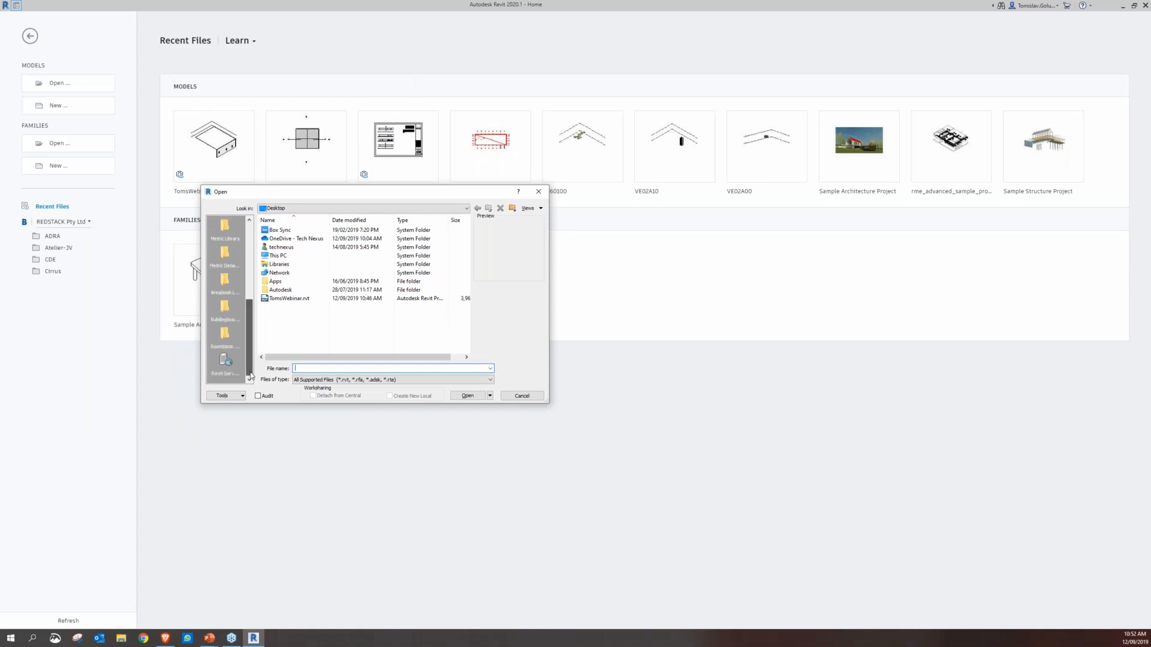
pyautogui.moveTo(257, 284); pyautogui.dragTo(257, 220)
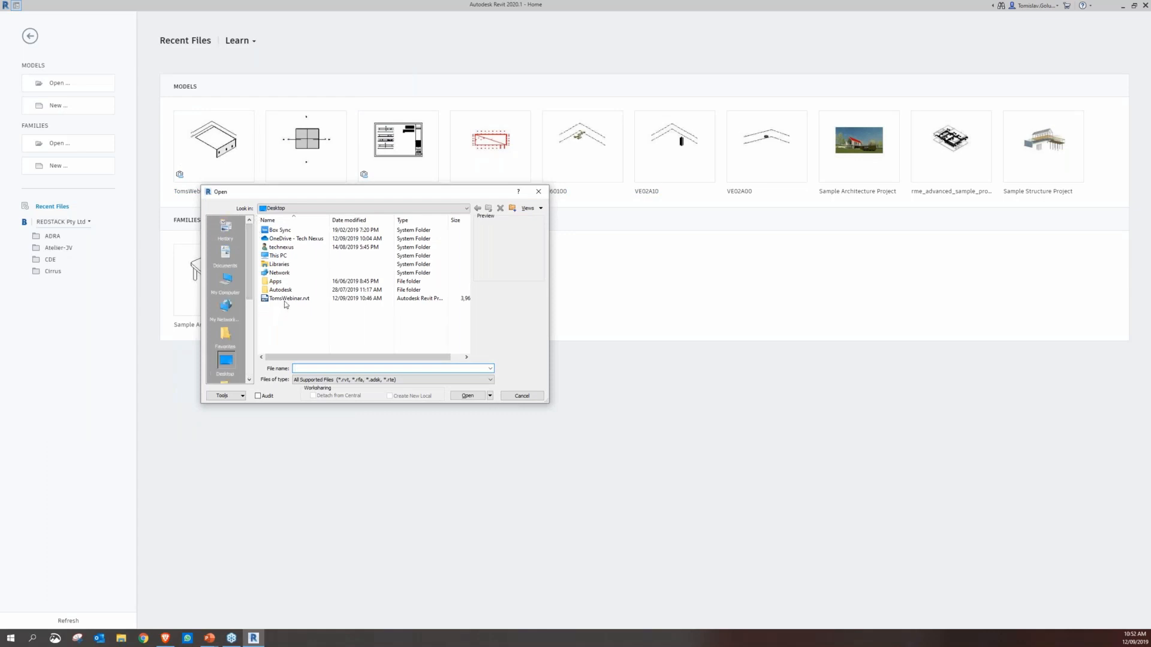
pyautogui.moveTo(250, 275); pyautogui.dragTo(251, 372)
pyautogui.click(522, 395)
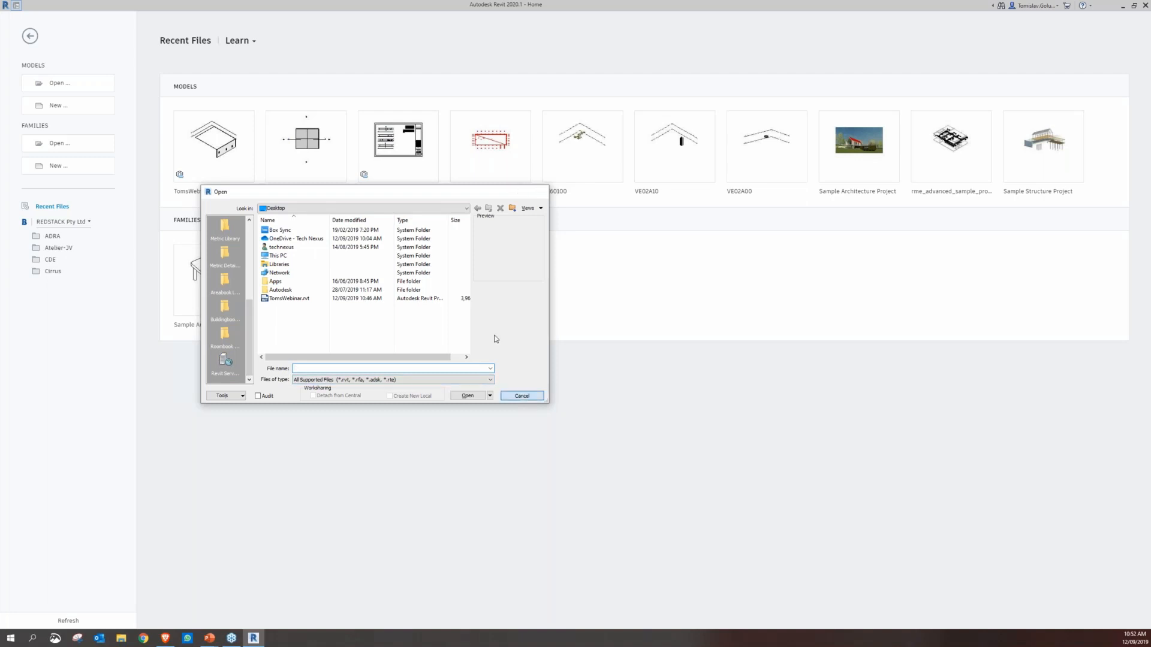
# Open the 20190912_Webinar cloud model from the Cirrus project and widen the Project Browser
pyautogui.click(50, 274)
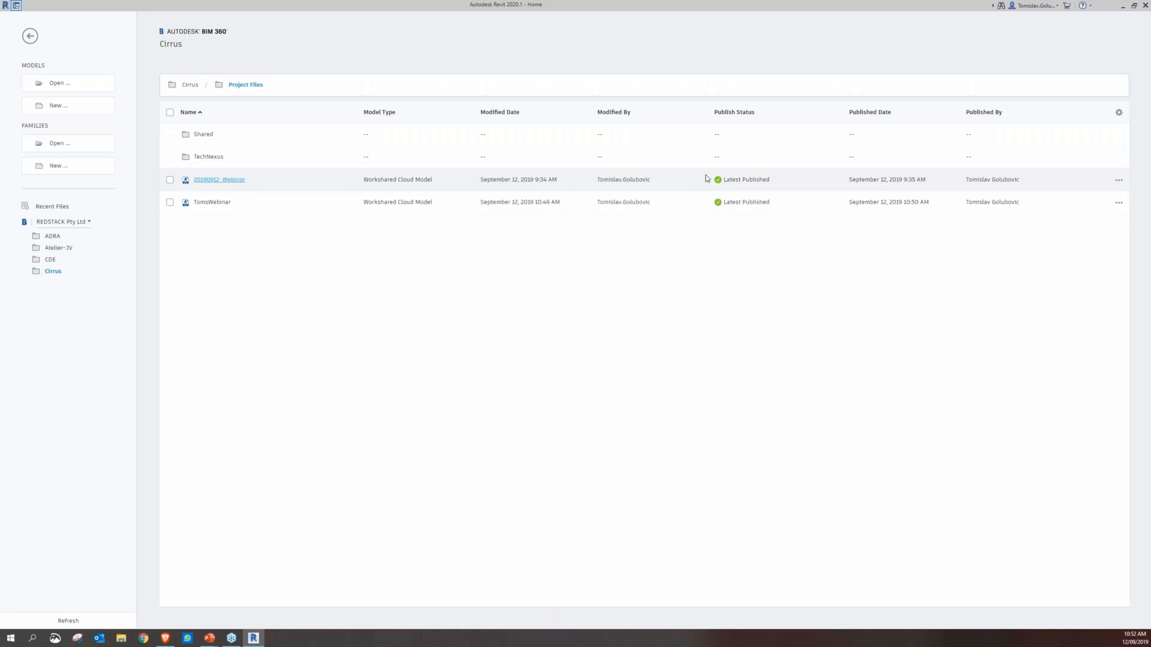
pyautogui.click(220, 180)
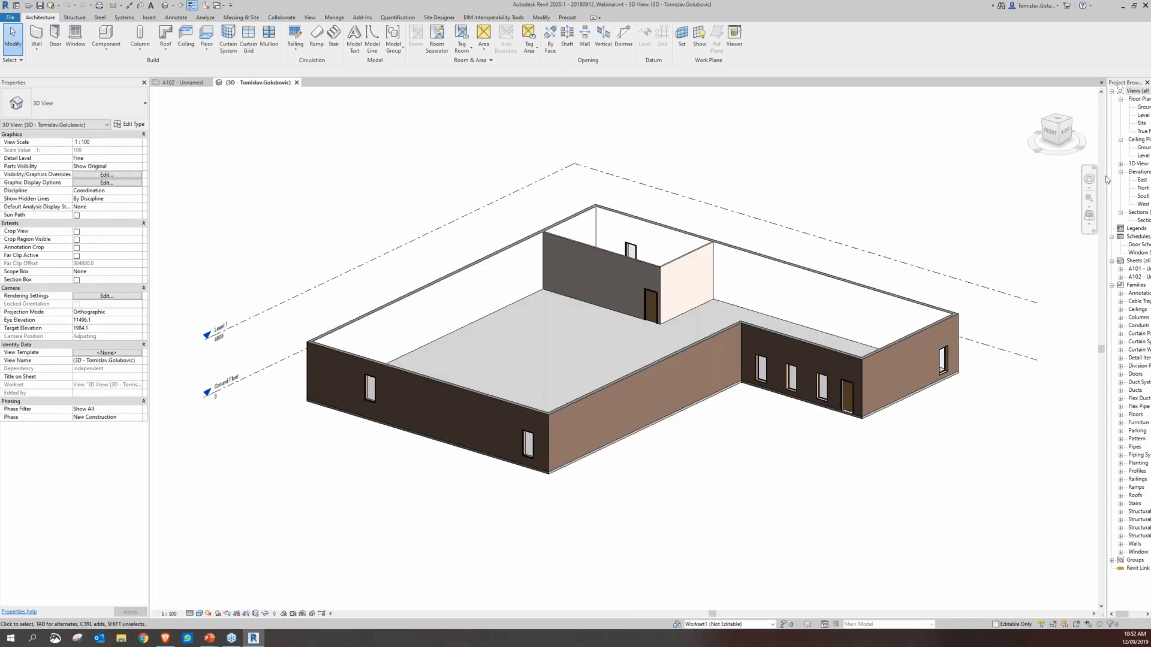
pyautogui.moveTo(1106, 166); pyautogui.dragTo(1004, 168)
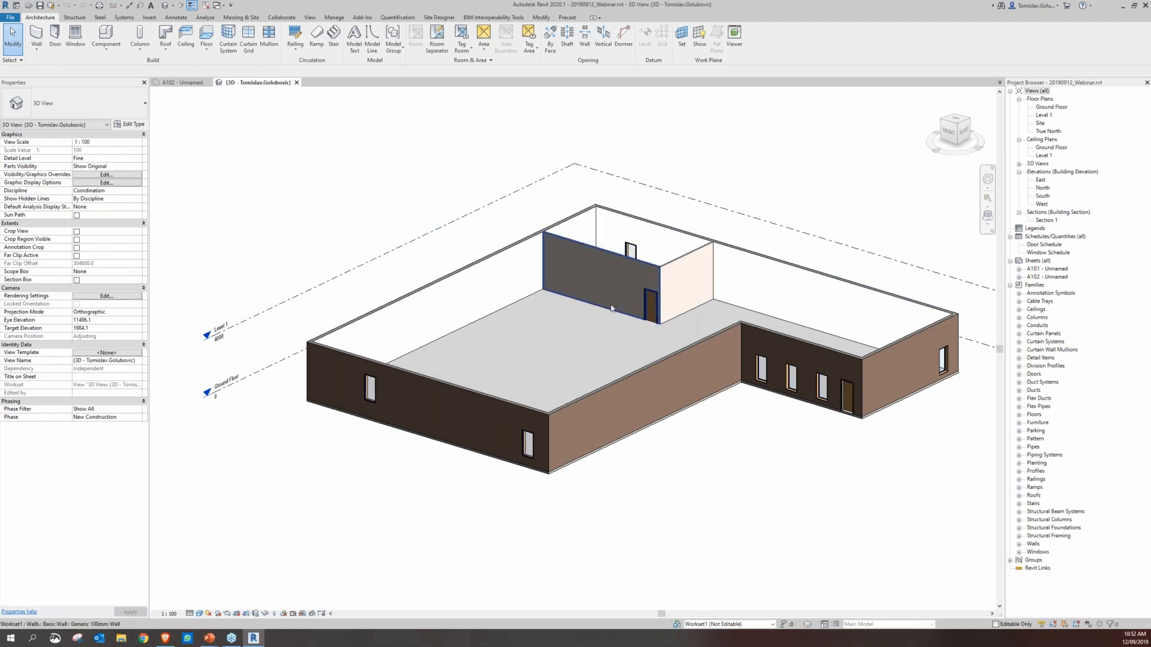
# Place two M_Fixed 0915 x 1830mm windows between the two existing windows in the long dark front wall
pyautogui.press('w')
pyautogui.press('n')
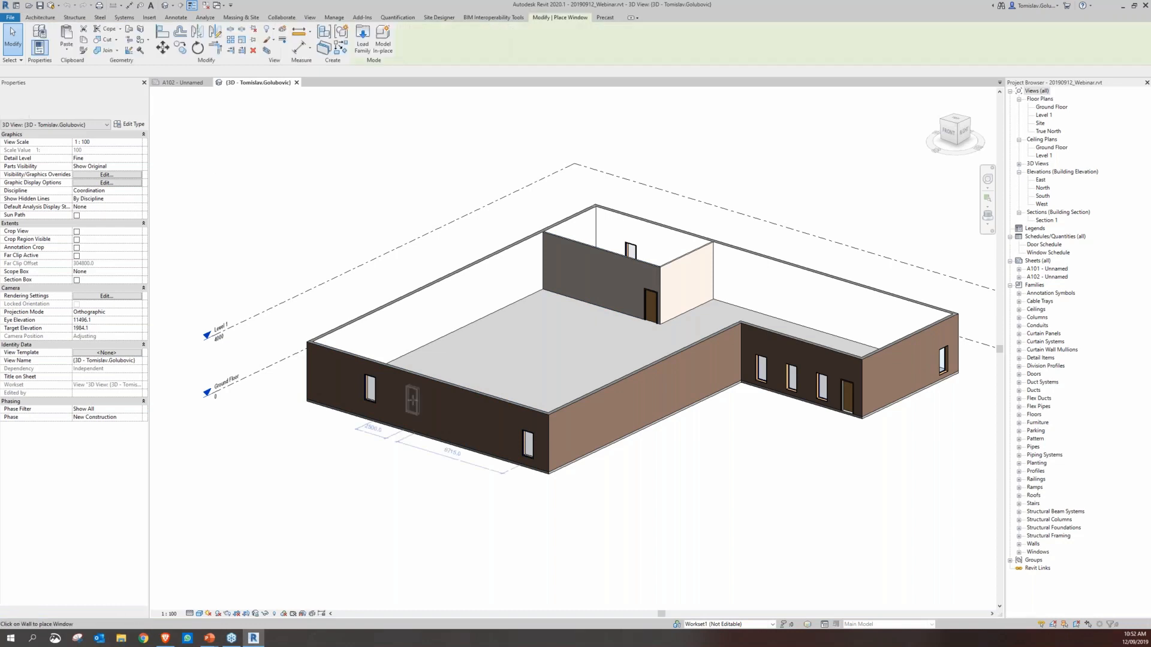
pyautogui.click(465, 412)
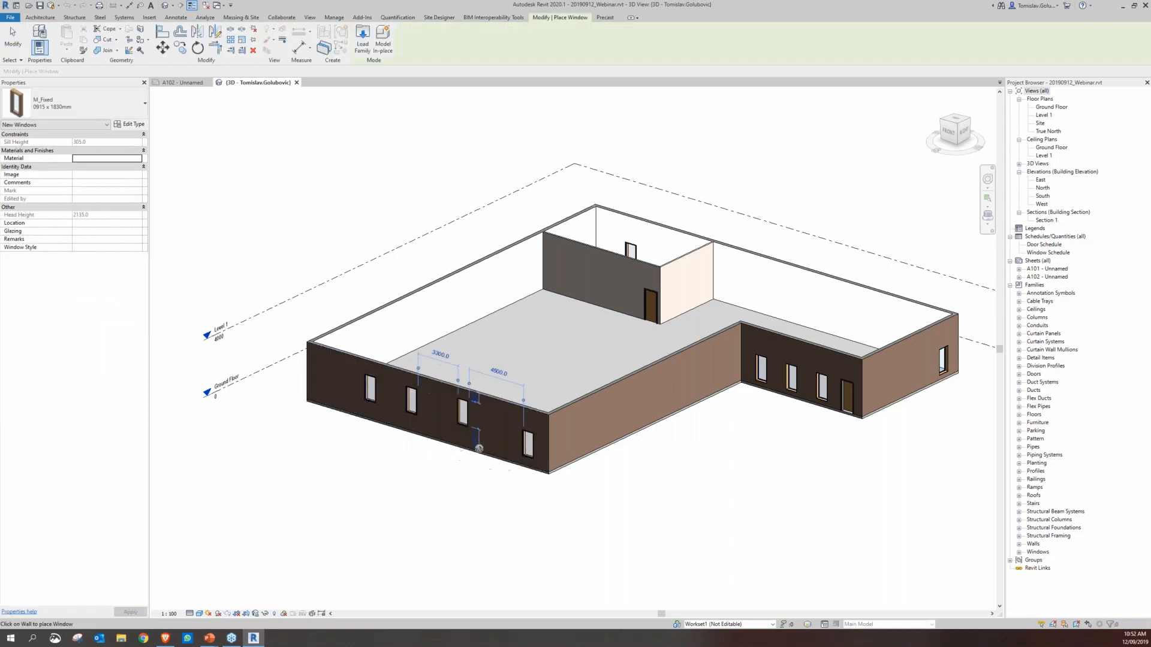
pyautogui.press('Escape')
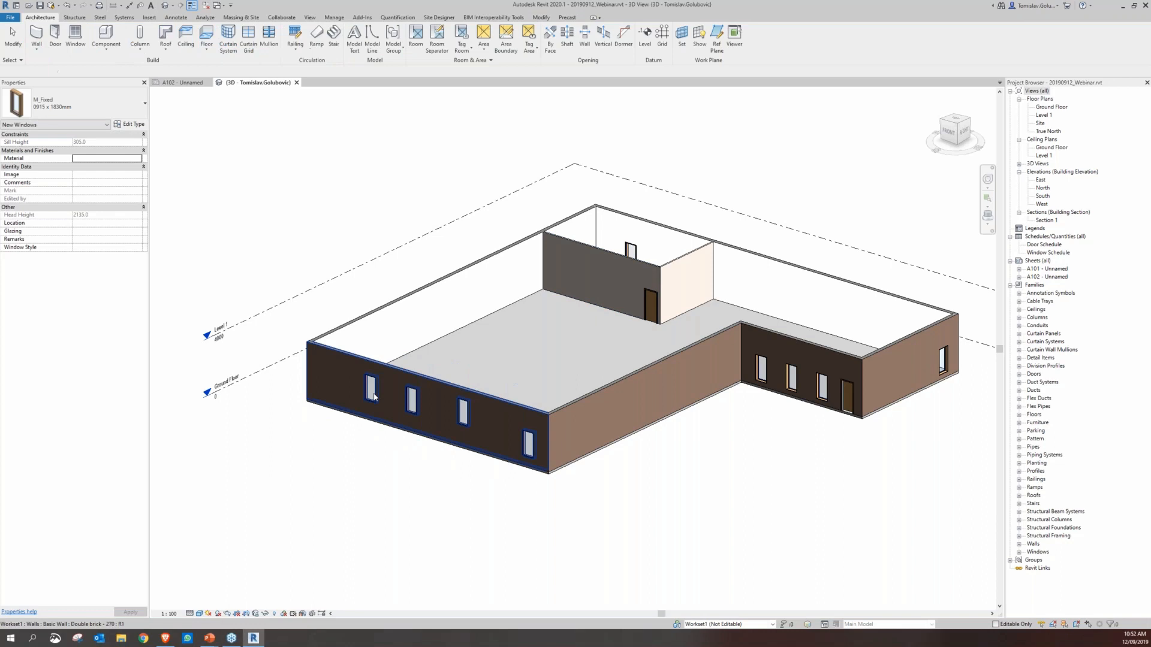
# Delete the leftmost window of the long front wall and the middle of the three windows in the recessed wall
pyautogui.click(374, 392)
pyautogui.press('Delete')
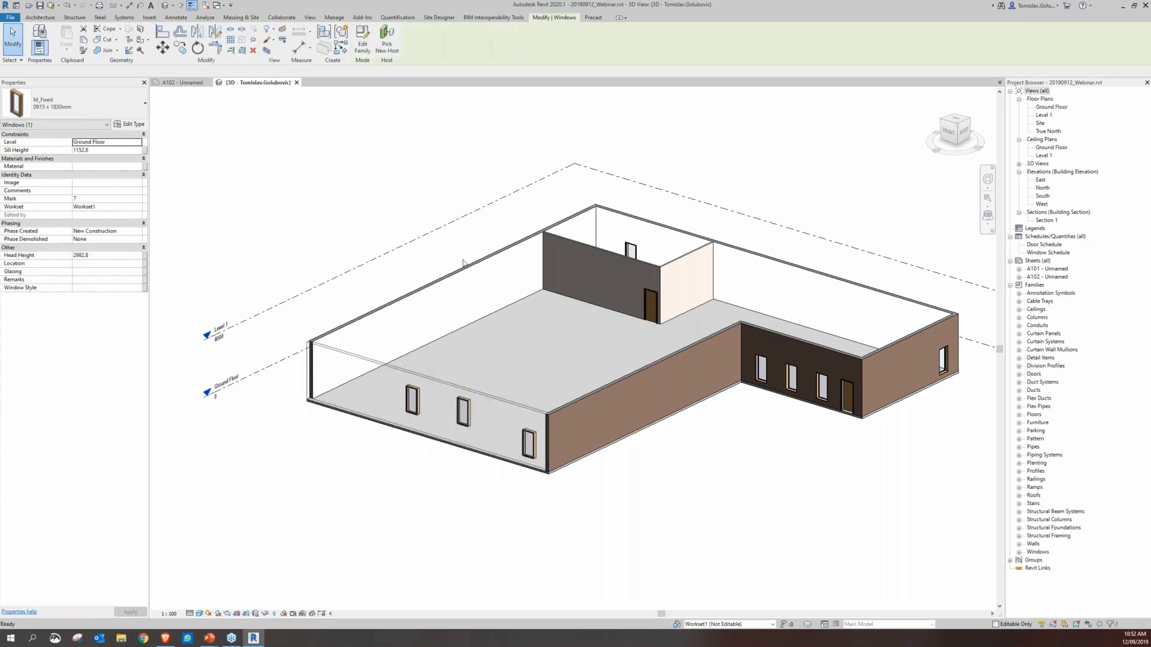
pyautogui.click(795, 373)
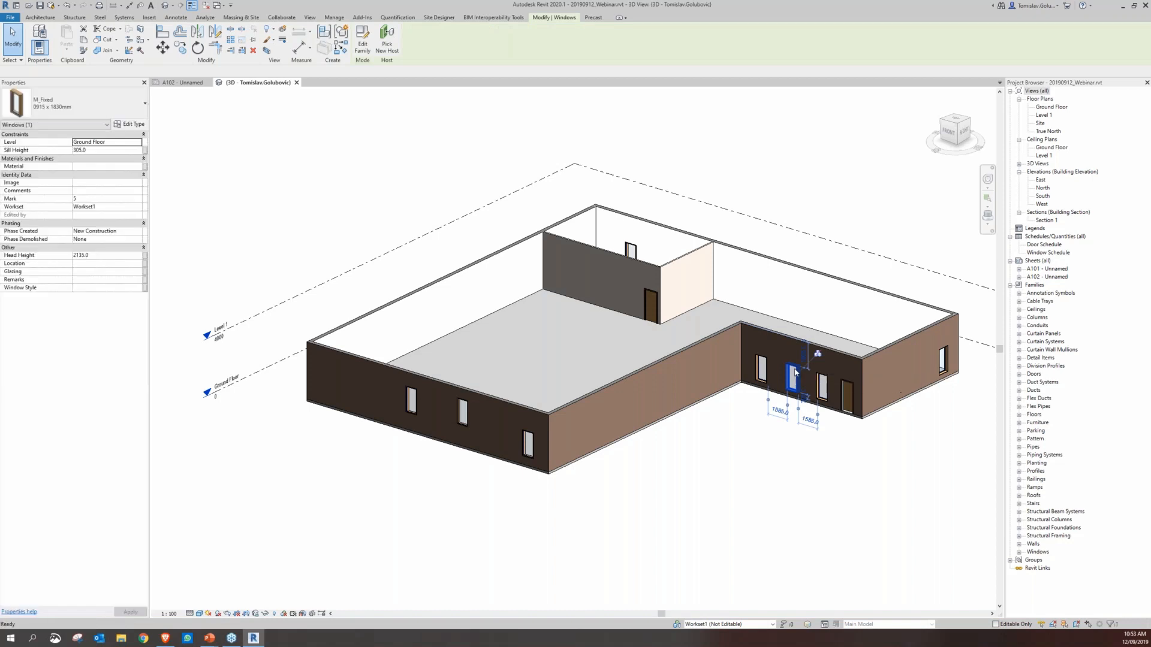
pyautogui.press('Delete')
# Synchronize the edited 20190912_Webinar model with central
pyautogui.click(281, 17)
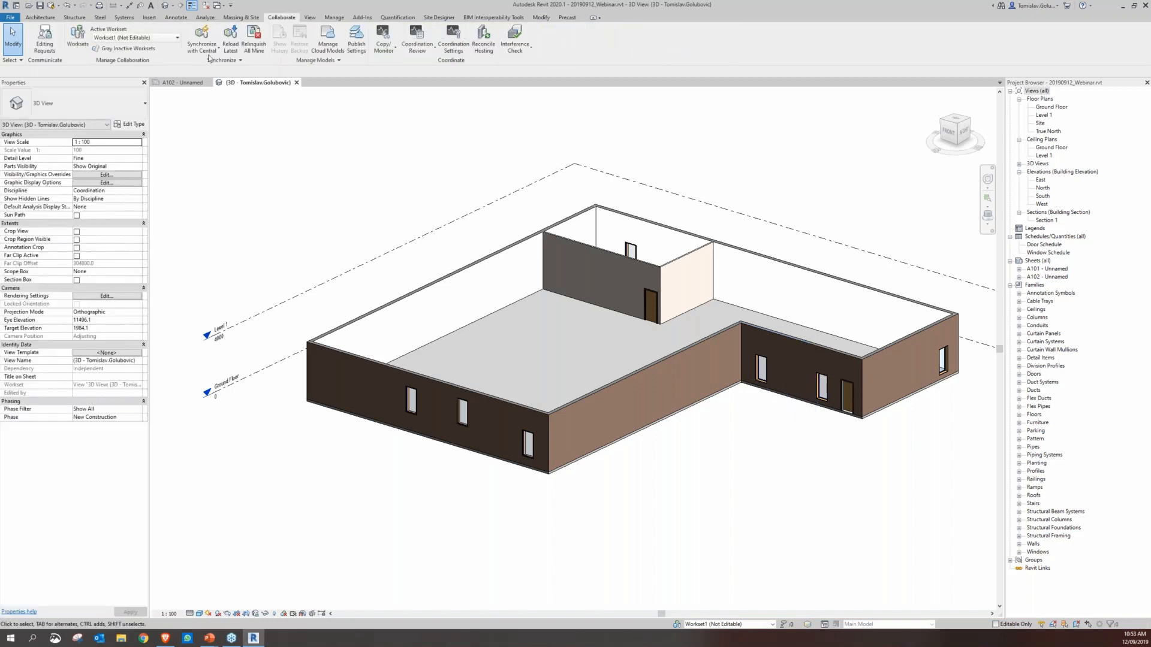
pyautogui.click(209, 50)
pyautogui.click(207, 83)
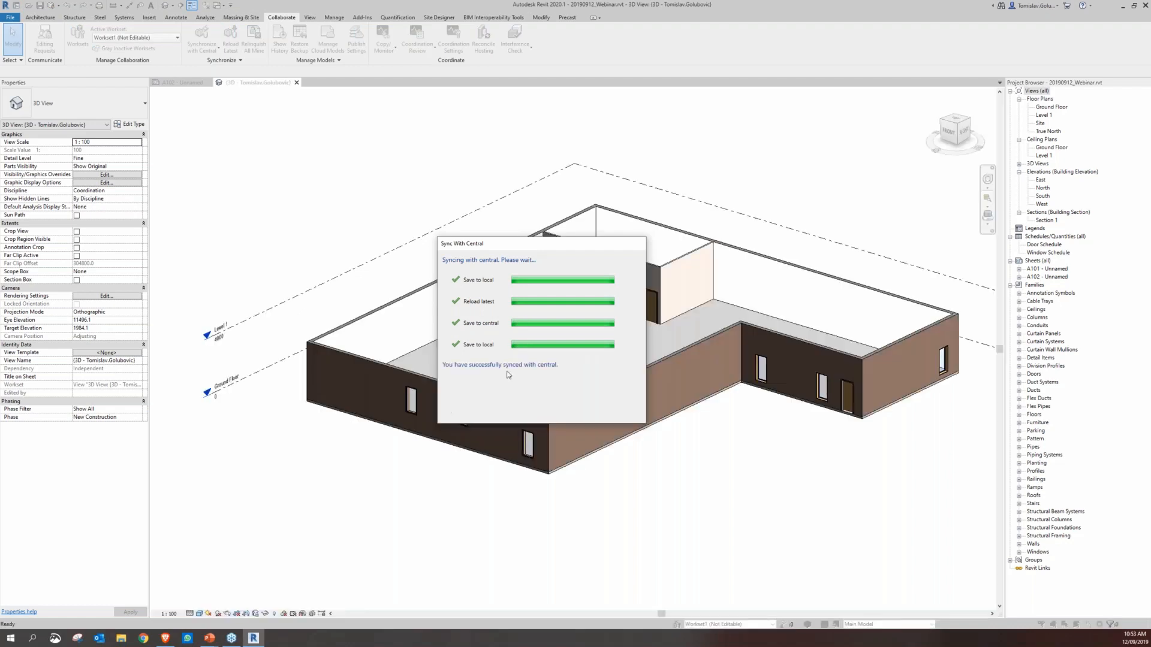
# Publish the latest version of 20190912_Webinar.rvt from the Cirrus project's cloud models
pyautogui.click(328, 46)
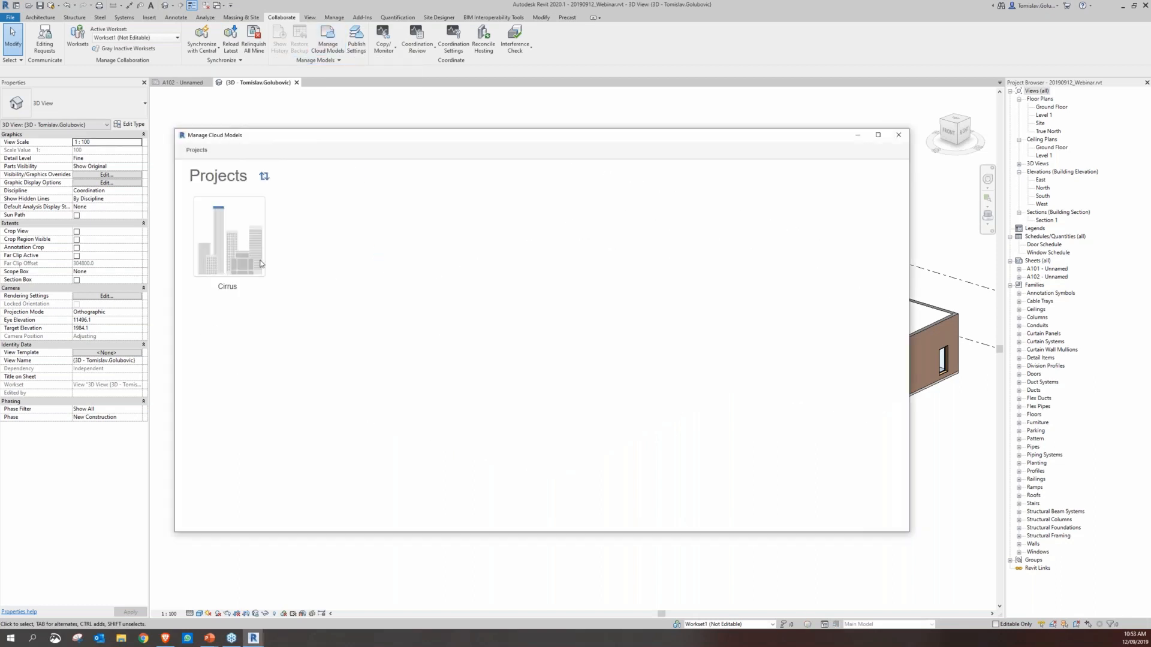
pyautogui.click(241, 282)
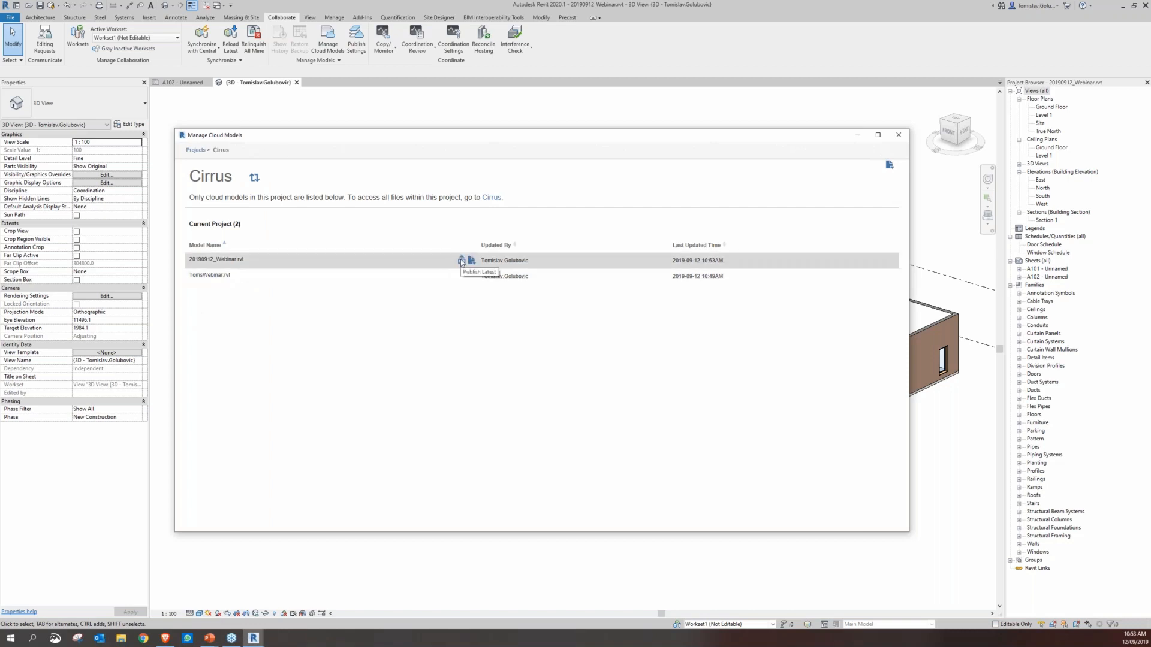
pyautogui.click(462, 262)
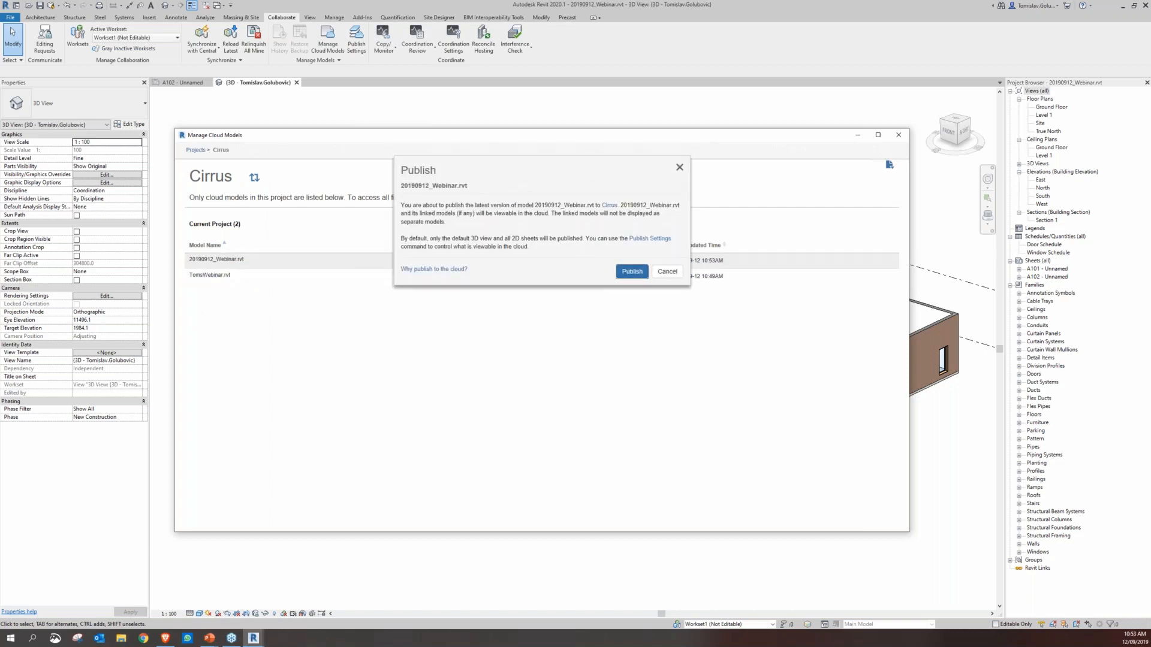
pyautogui.click(631, 271)
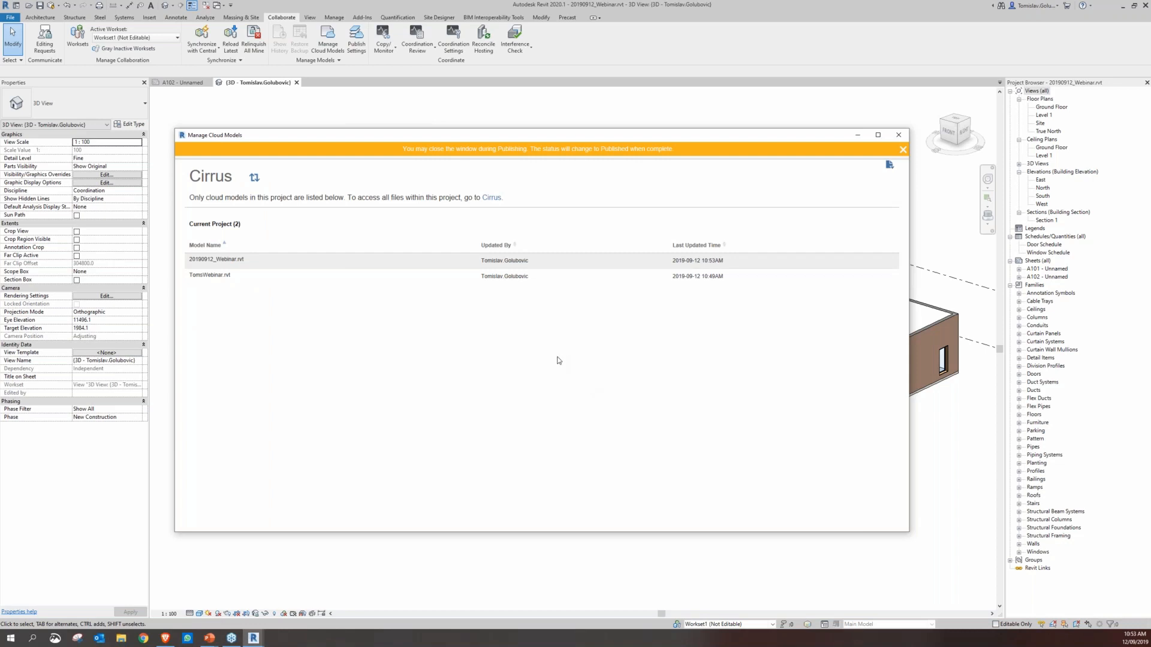
# Switch to BIM 360 Document Management in the browser, check the publish log for 20190912_Webinar.rvt, and return to the project files
pyautogui.click(166, 639)
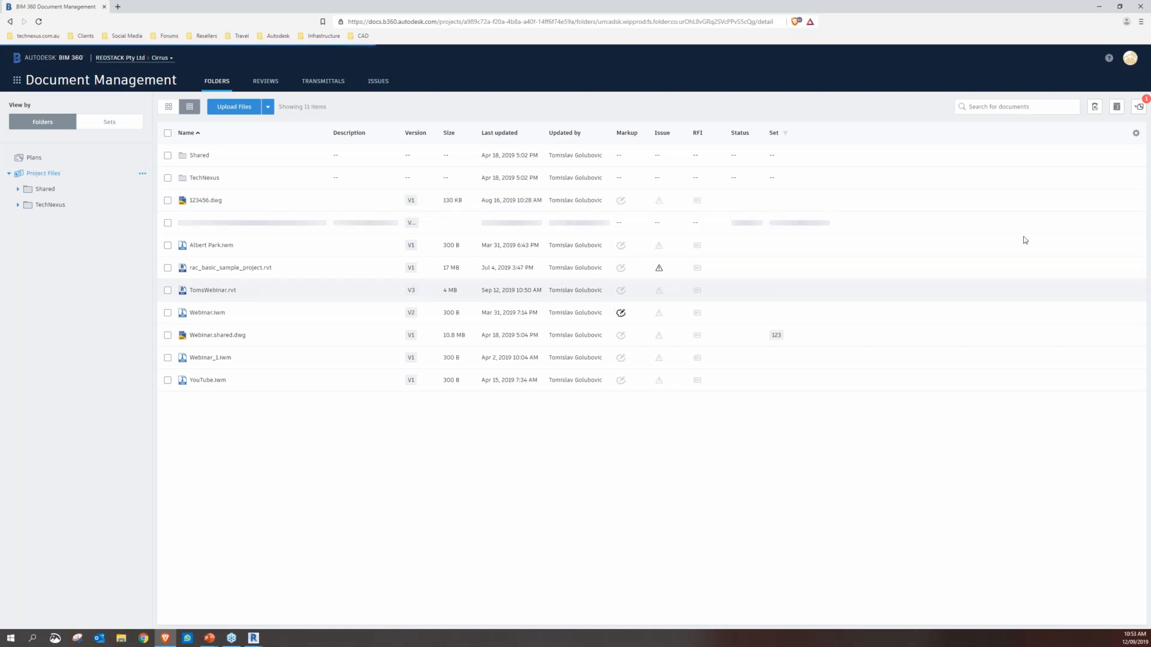
pyautogui.click(1139, 106)
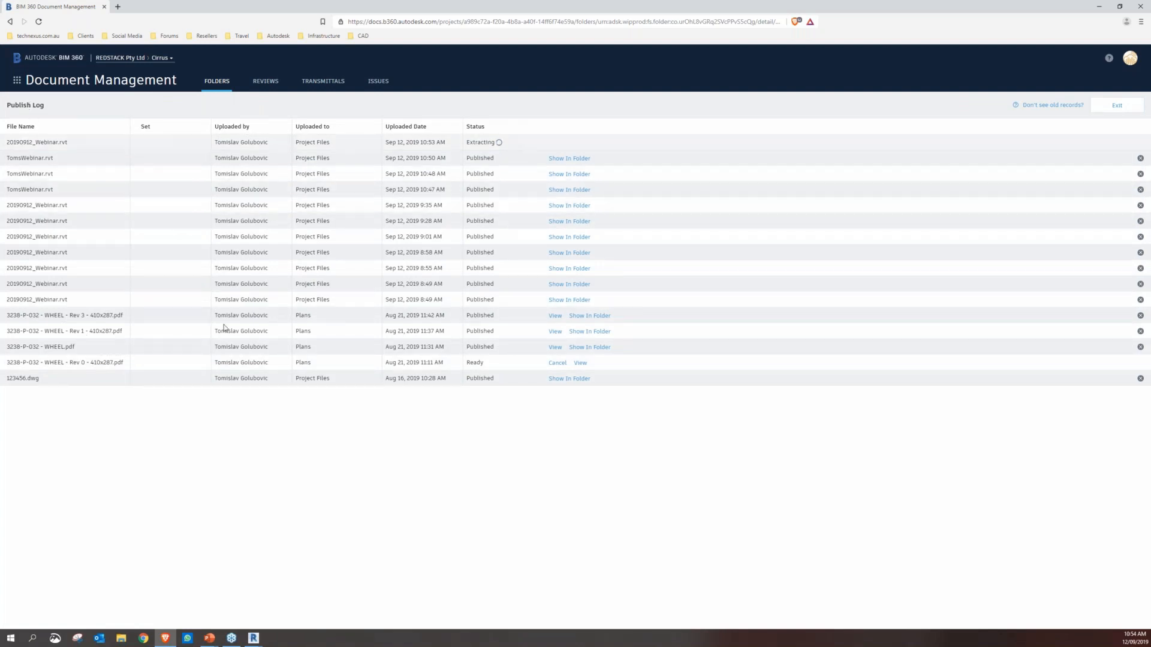
pyautogui.click(1117, 105)
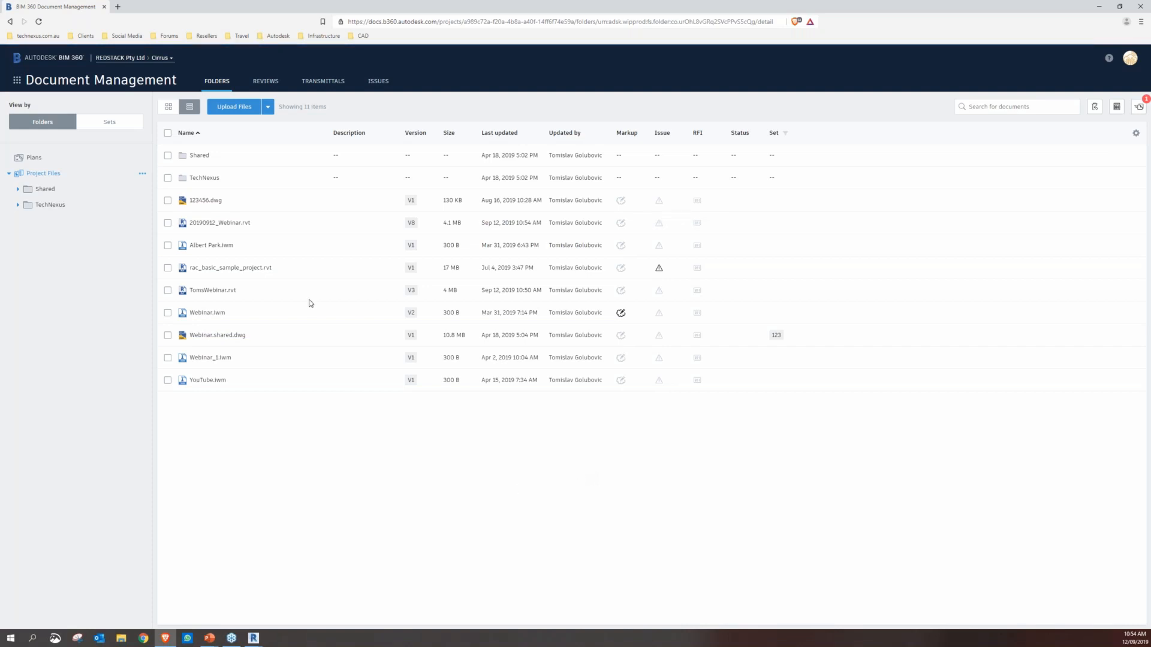
# Open 20190912_Webinar.rvt in the viewer and compare version v8 of its 3D view with v7
pyautogui.click(211, 223)
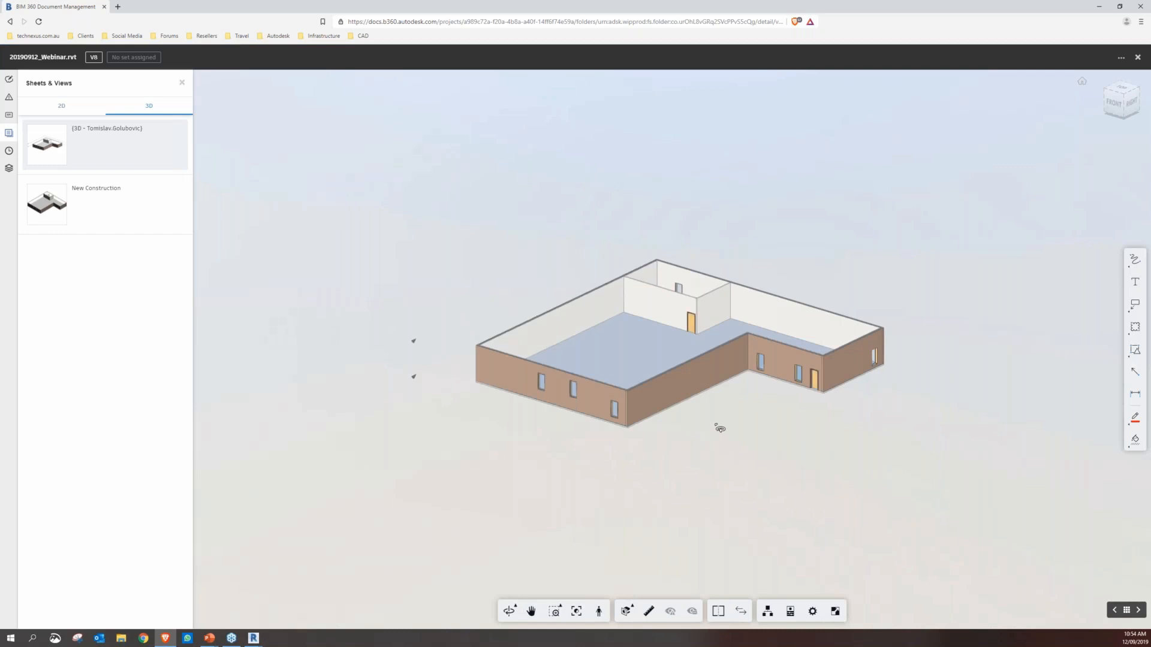
pyautogui.moveTo(713, 432); pyautogui.dragTo(679, 190)
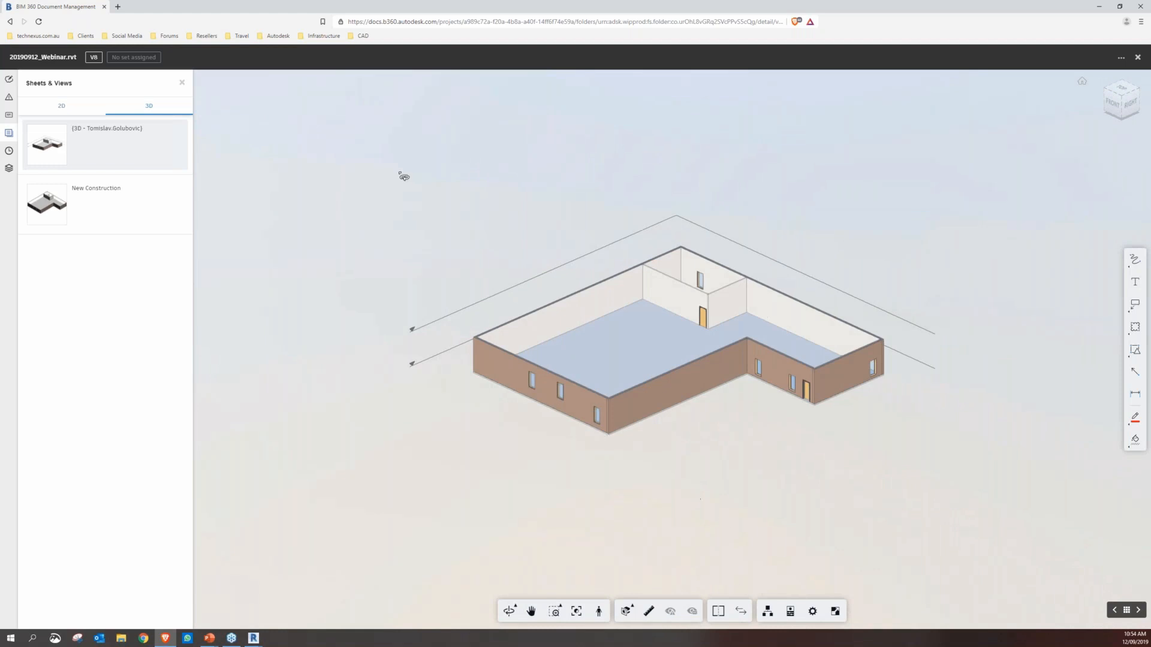
pyautogui.click(741, 612)
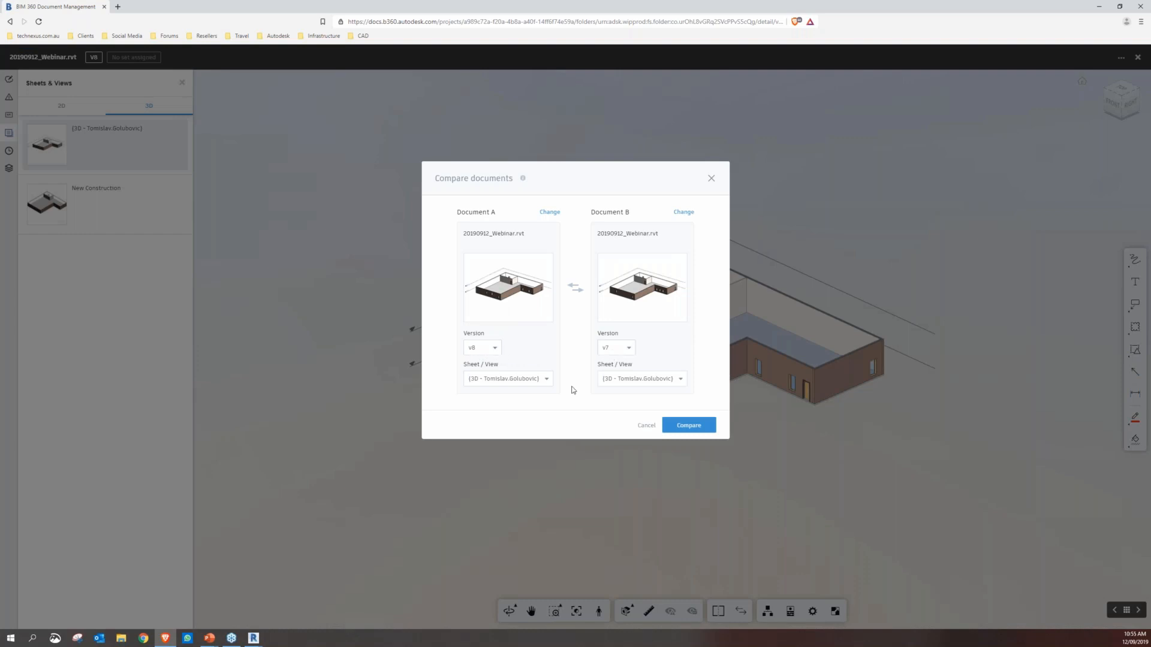
pyautogui.click(678, 423)
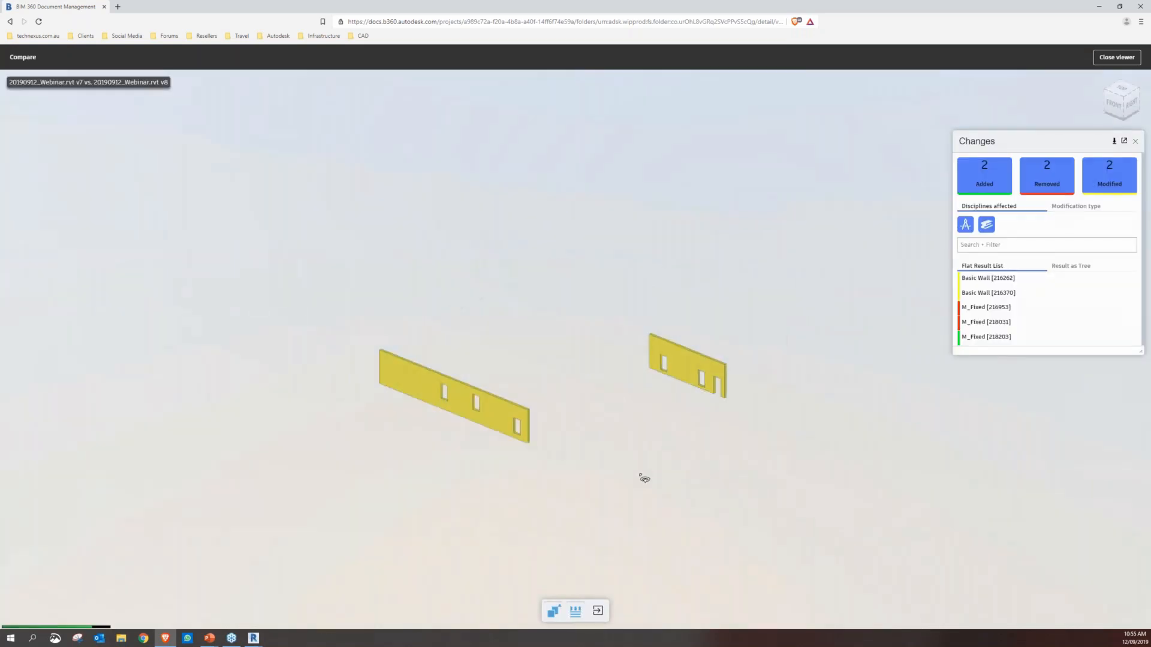
pyautogui.scroll(3, 635, 389)
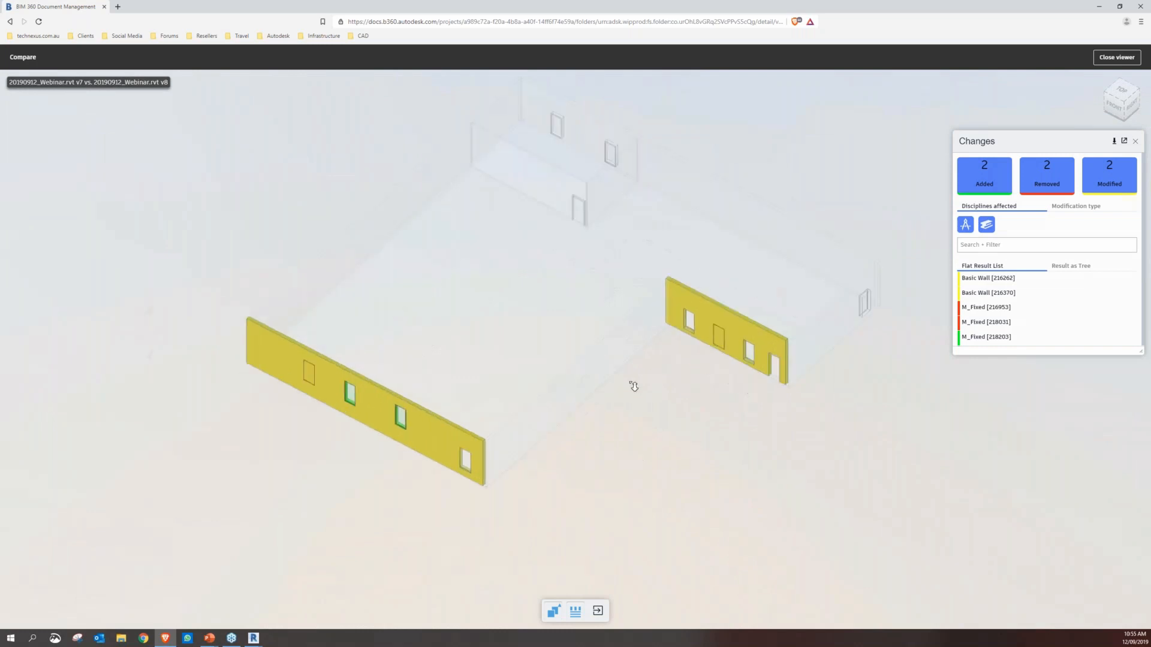
pyautogui.scroll(2, 634, 386)
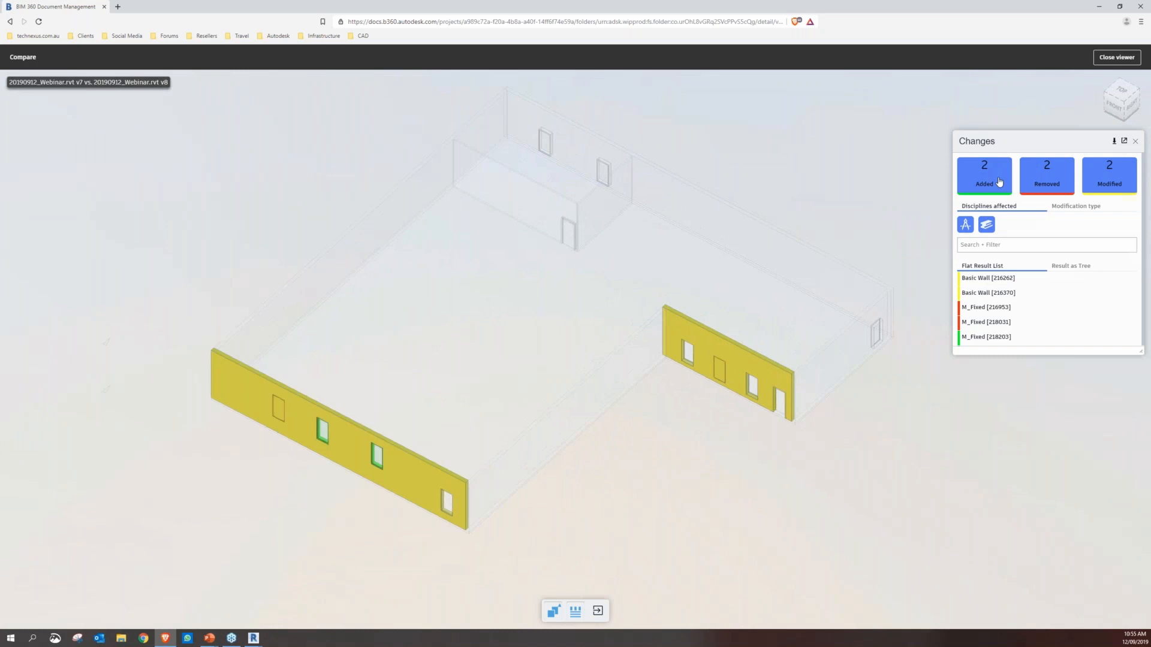
# Isolate the added, removed and modified elements in turn in the version comparison, finishing with all three change types shown
pyautogui.click(1046, 180)
pyautogui.click(1096, 181)
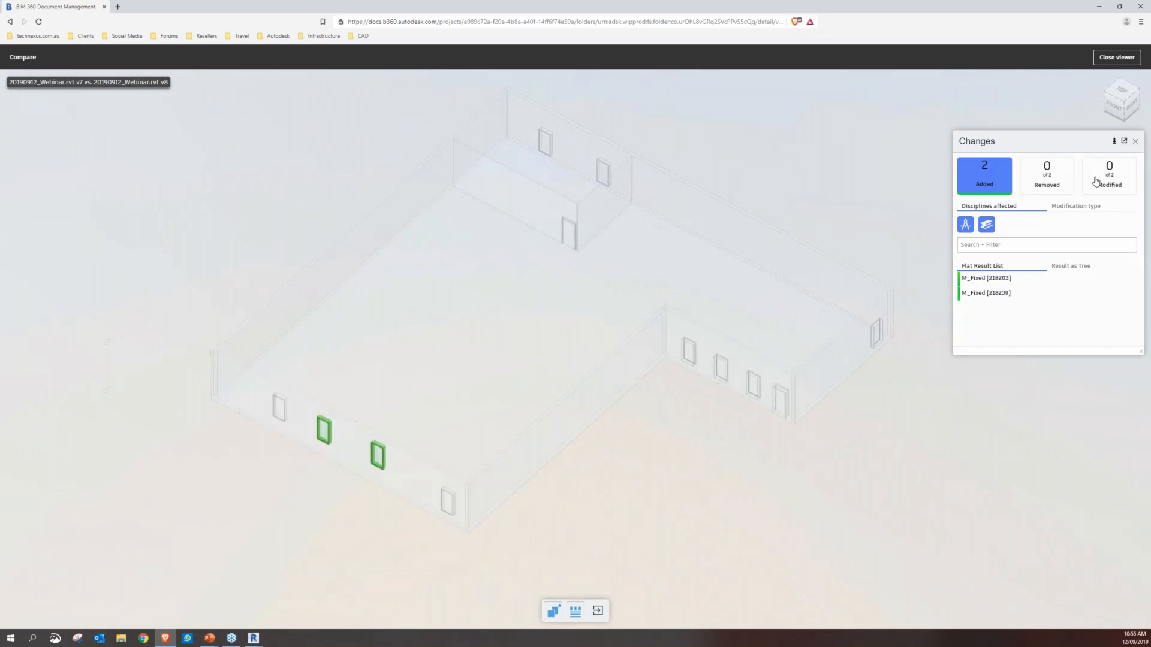
pyautogui.click(1097, 181)
pyautogui.click(1046, 180)
pyautogui.click(998, 187)
pyautogui.click(998, 187)
pyautogui.click(998, 187)
pyautogui.click(1109, 179)
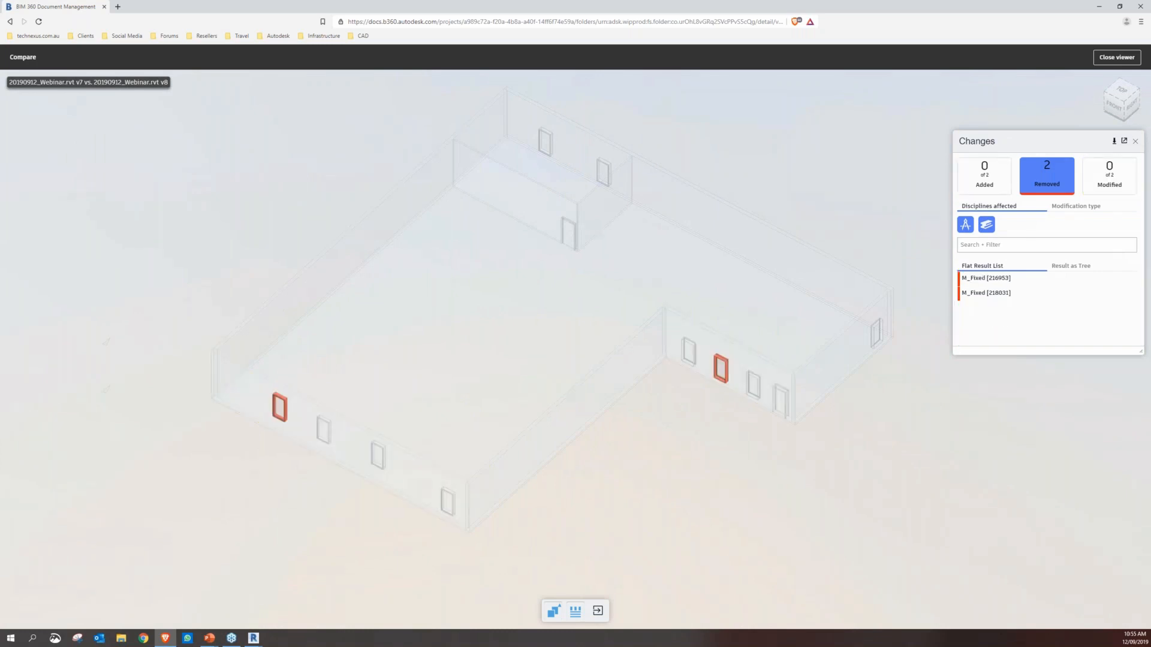
pyautogui.click(1100, 177)
pyautogui.click(984, 175)
pyautogui.click(1046, 175)
pyautogui.click(1109, 176)
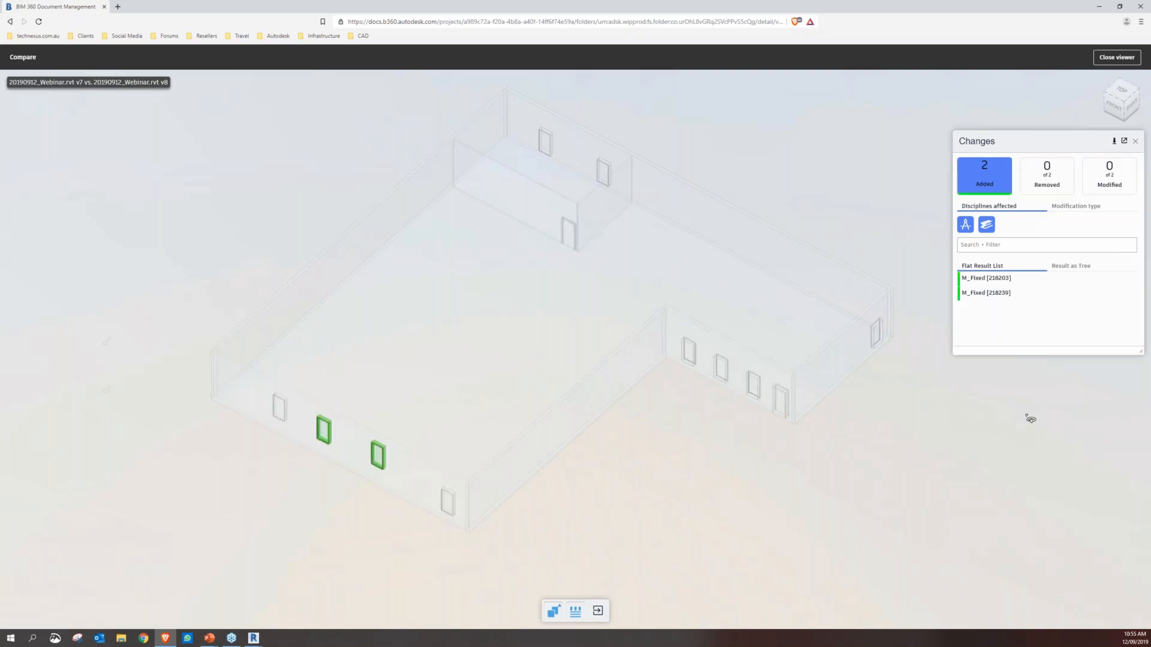
pyautogui.click(1096, 183)
pyautogui.click(1048, 183)
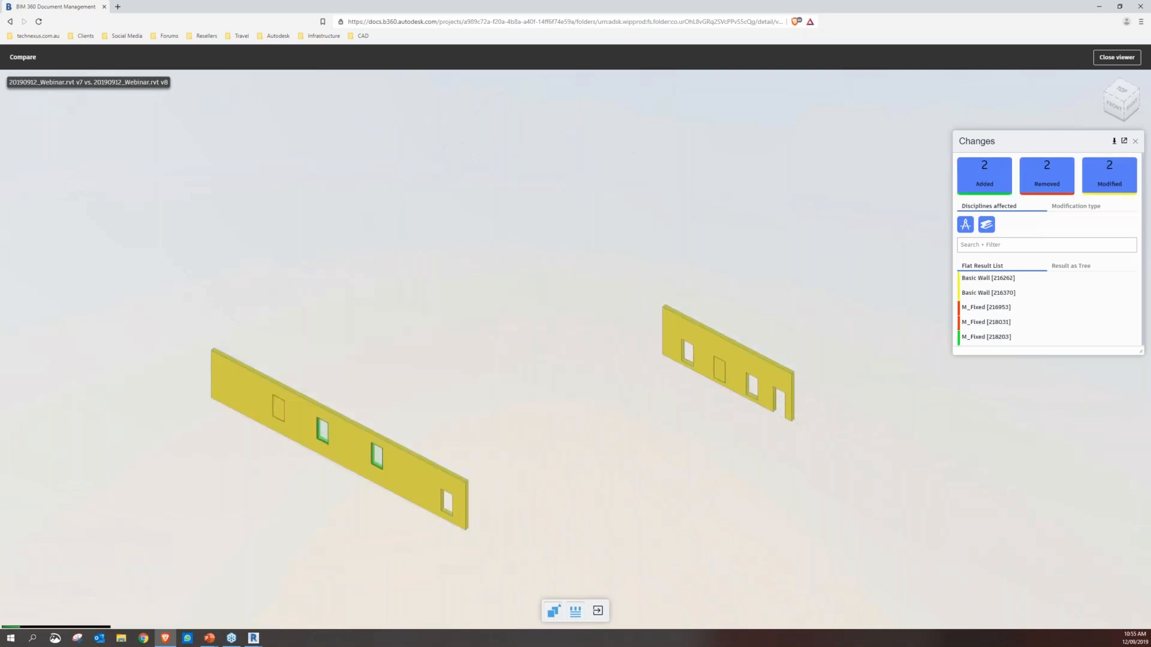
# Examine the area and volume changes of Basic Wall [216262] for both versions, closing its information afterward
pyautogui.click(992, 279)
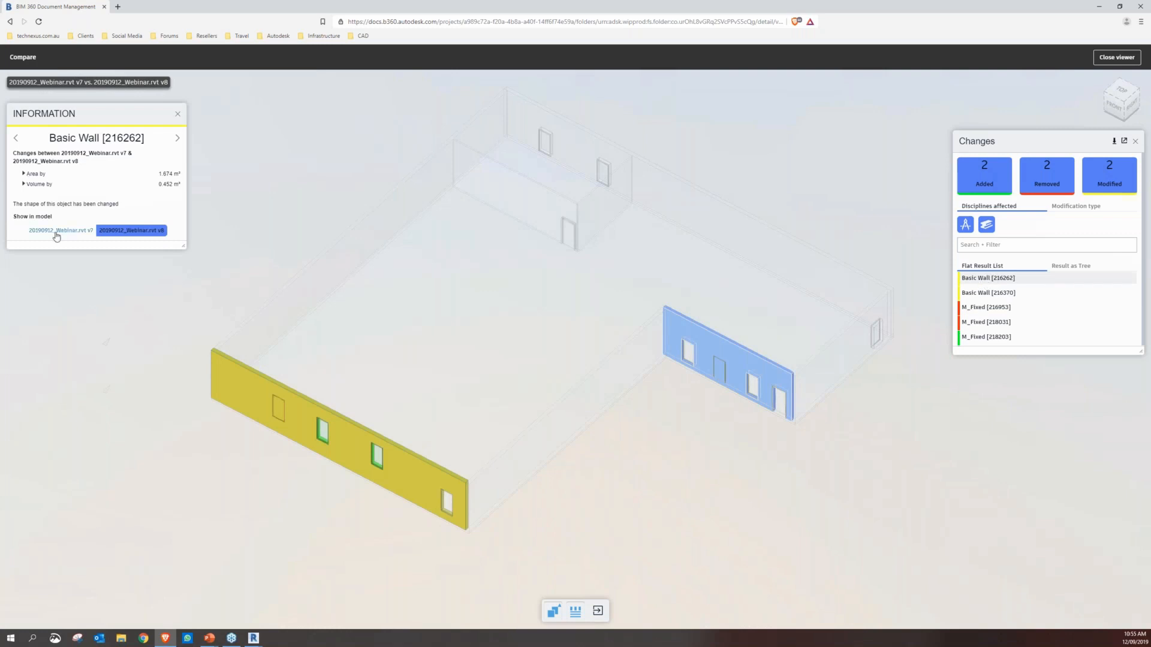
pyautogui.click(24, 174)
pyautogui.click(23, 206)
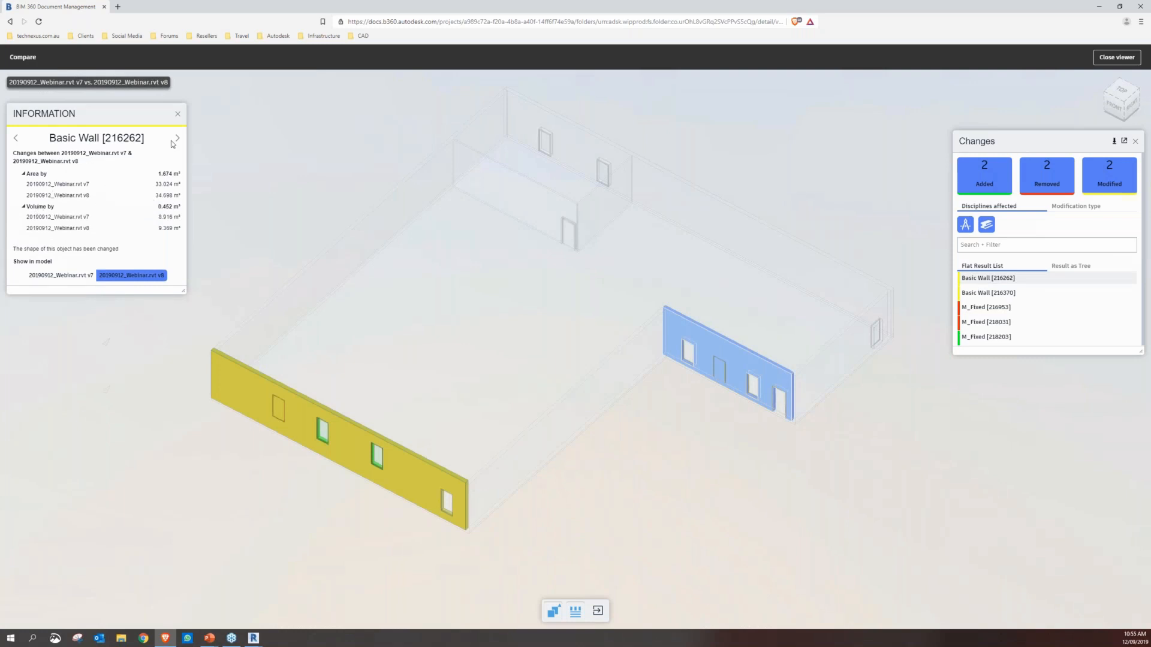
pyautogui.click(179, 115)
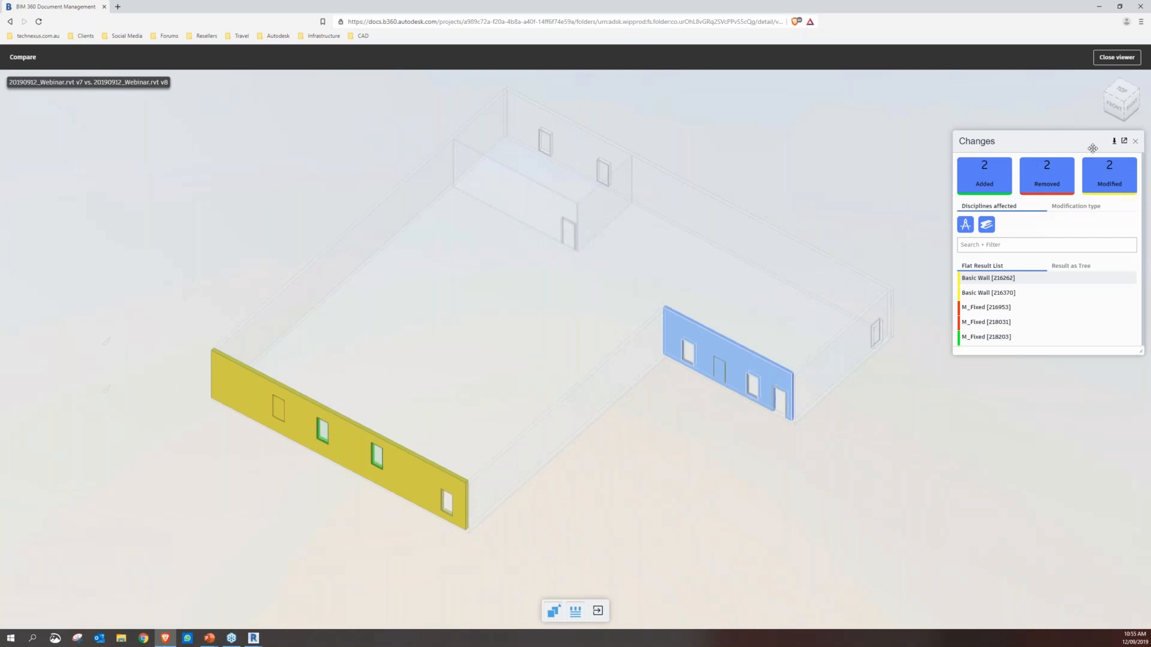
pyautogui.click(1113, 140)
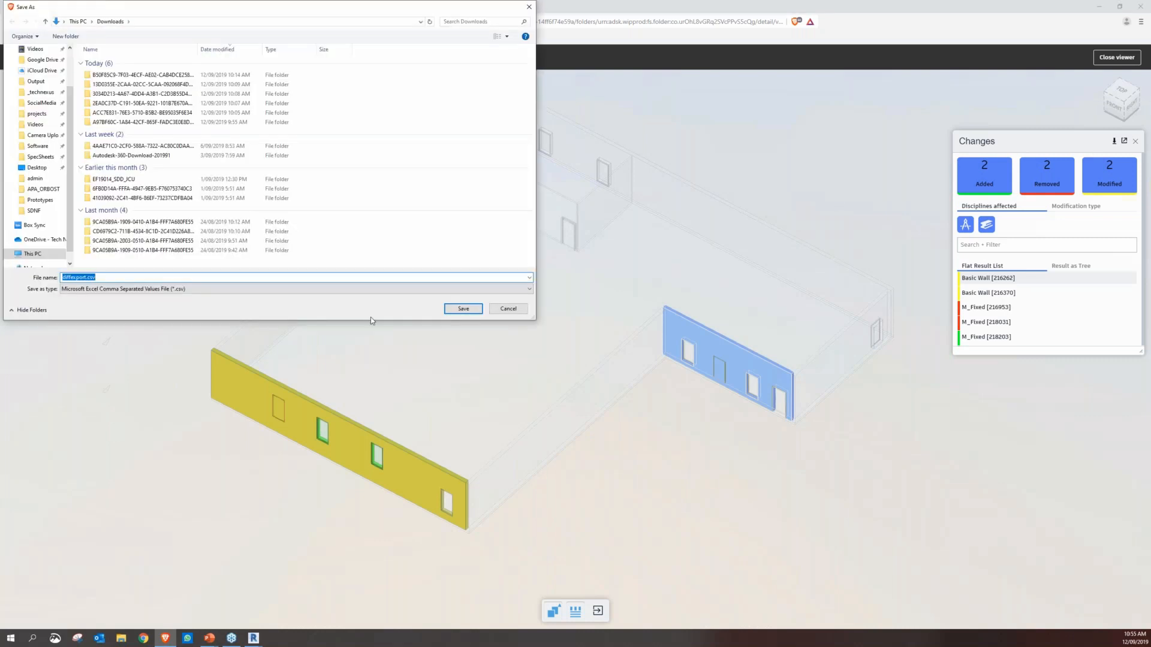
pyautogui.click(182, 294)
pyautogui.click(412, 316)
pyautogui.click(510, 310)
# Close the version comparison and reopen 20190912_Webinar.rvt from the project files
pyautogui.click(684, 486)
pyautogui.moveTo(686, 488); pyautogui.dragTo(624, 385)
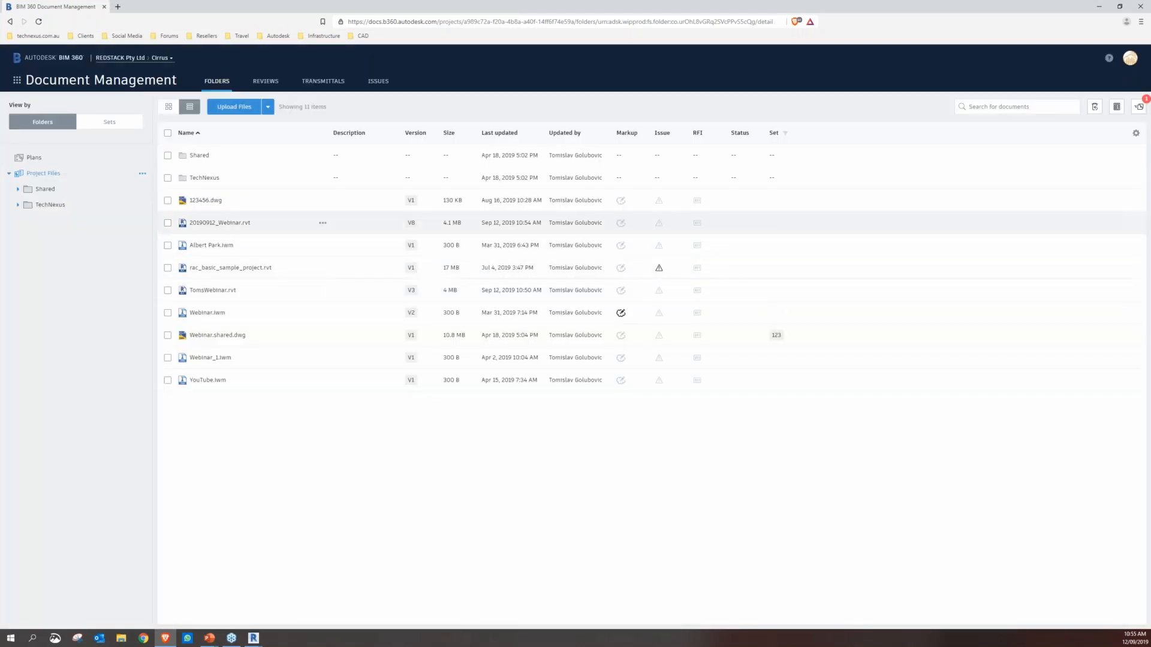
pyautogui.click(211, 223)
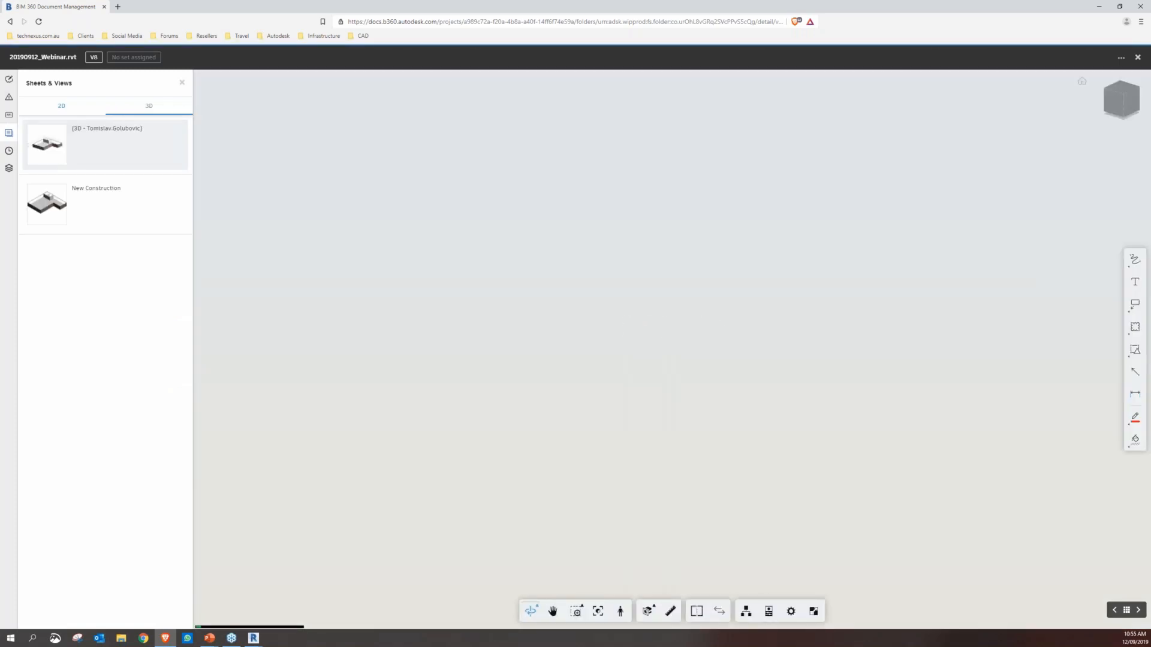
# Select the recessed wall containing the door and examine all its properties, then clear the selection
pyautogui.moveTo(756, 444); pyautogui.dragTo(715, 461)
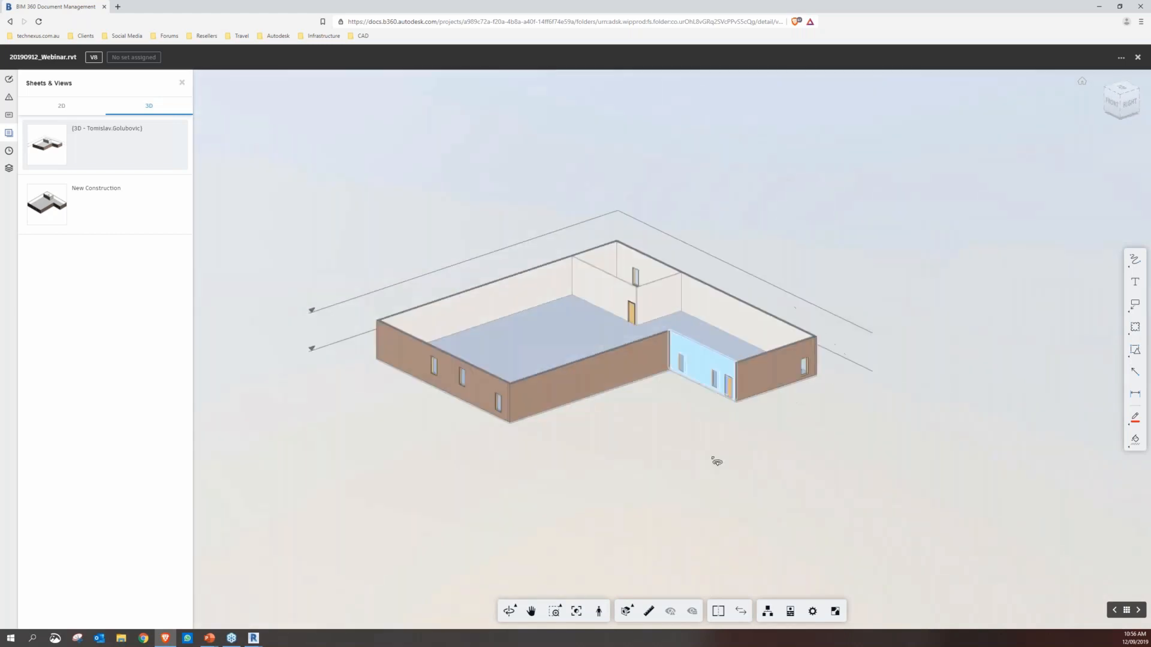
pyautogui.click(790, 611)
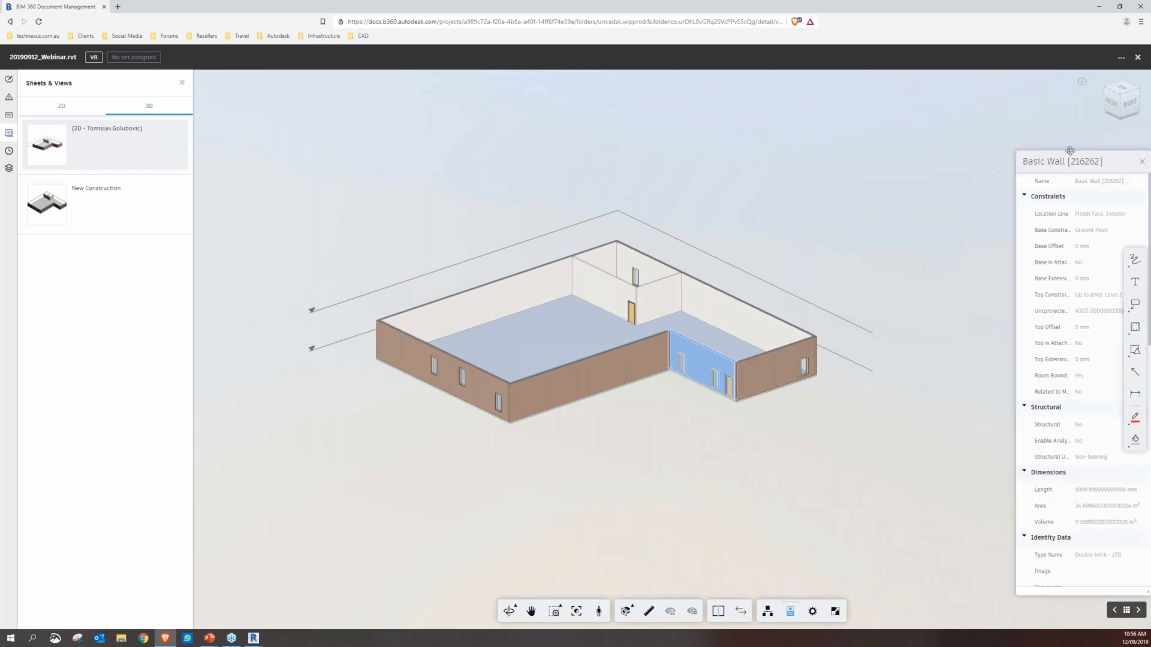
pyautogui.moveTo(1073, 163); pyautogui.dragTo(1001, 139)
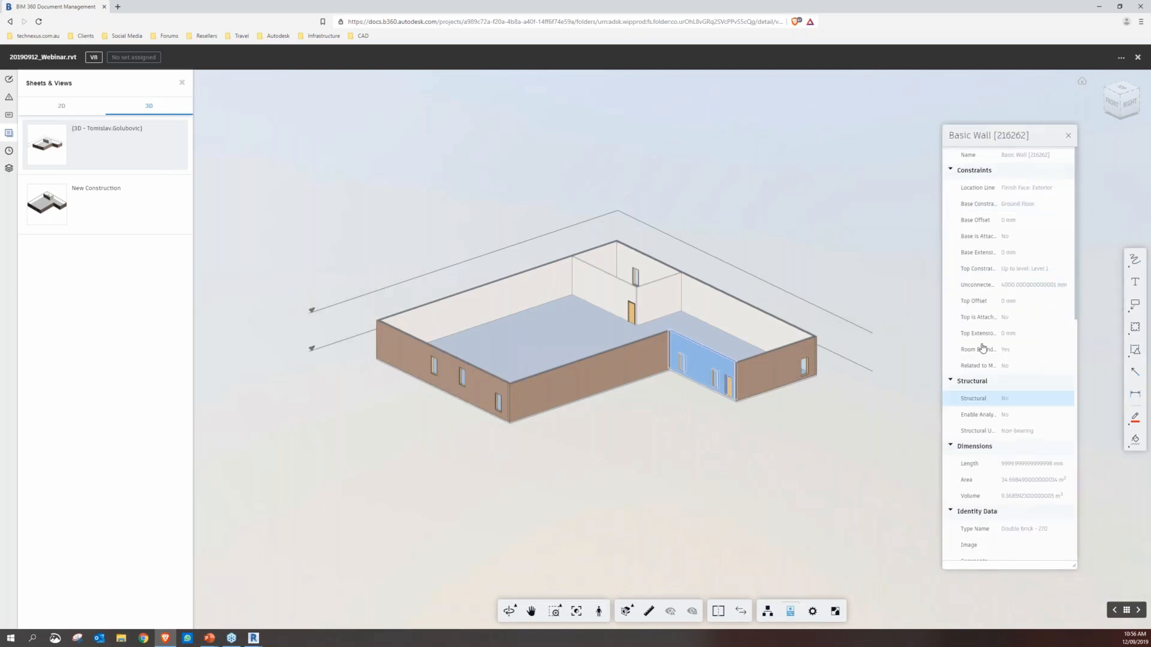
pyautogui.scroll(-8, 1013, 270)
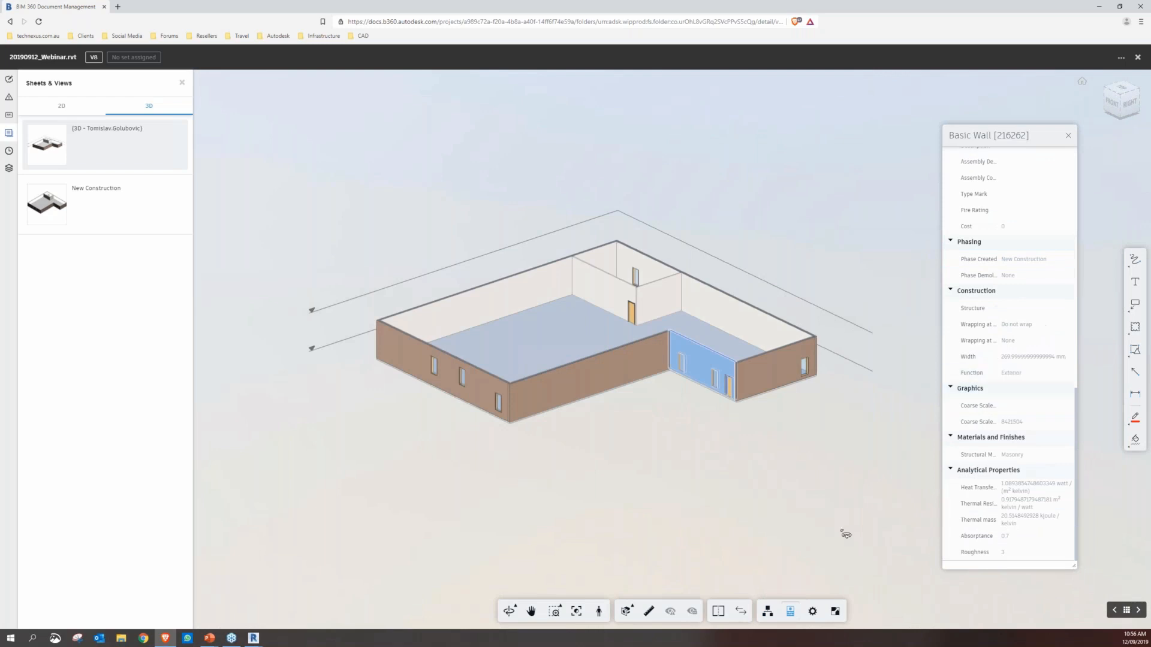
pyautogui.click(743, 559)
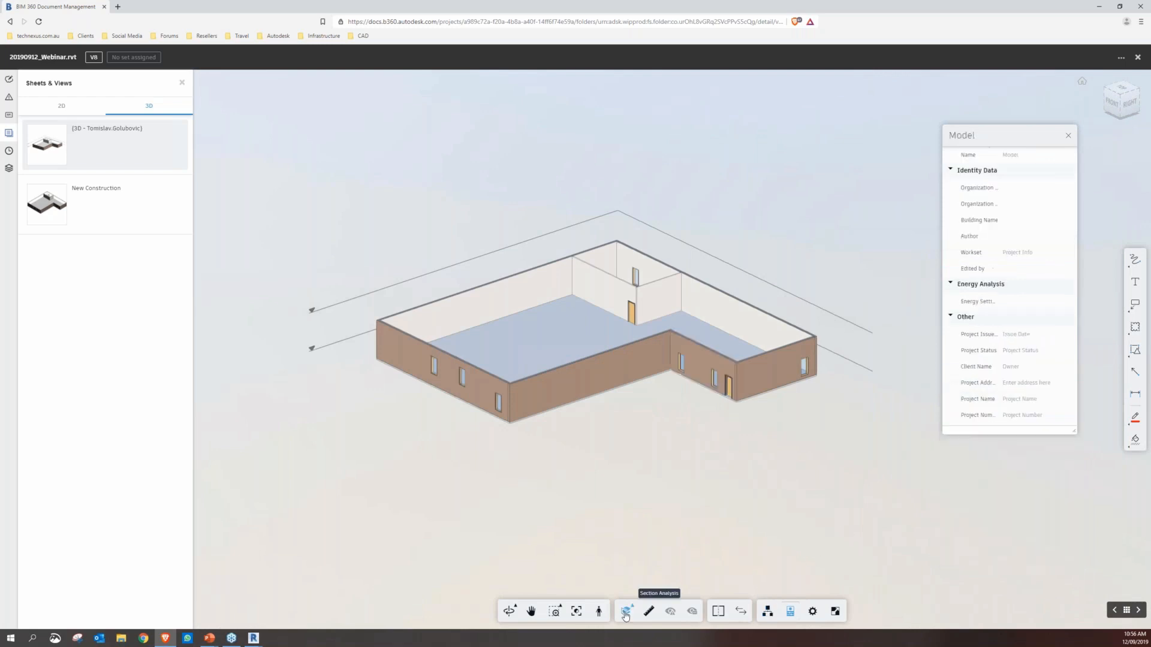
# Add a Y section plane to the model, then move and rotate it to cut through the building
pyautogui.click(625, 612)
pyautogui.click(627, 547)
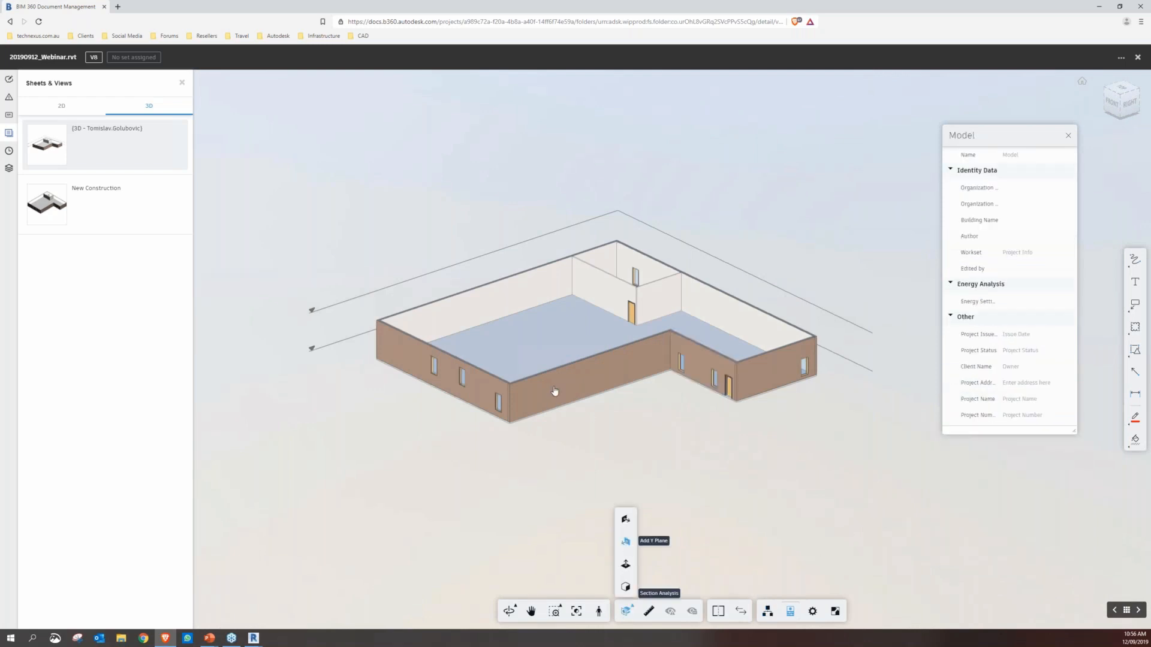
pyautogui.moveTo(530, 368); pyautogui.dragTo(636, 345)
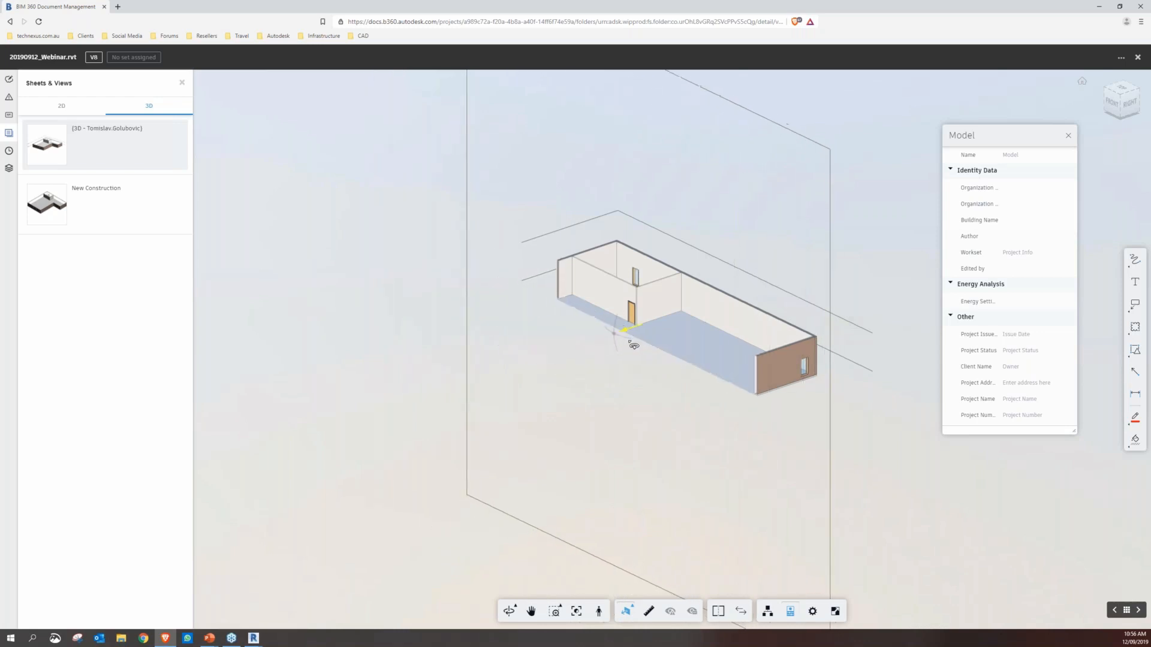
pyautogui.moveTo(708, 360); pyautogui.dragTo(647, 388)
pyautogui.moveTo(629, 343); pyautogui.dragTo(687, 359)
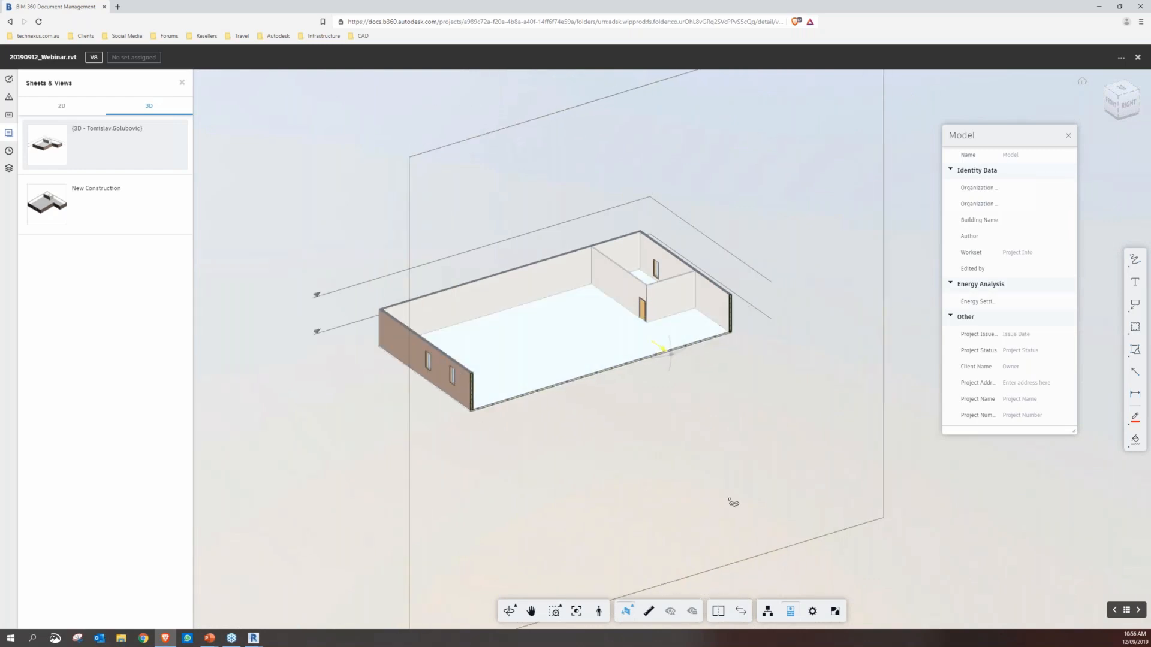
# Remove the section plane so the whole building is shown again
pyautogui.click(626, 612)
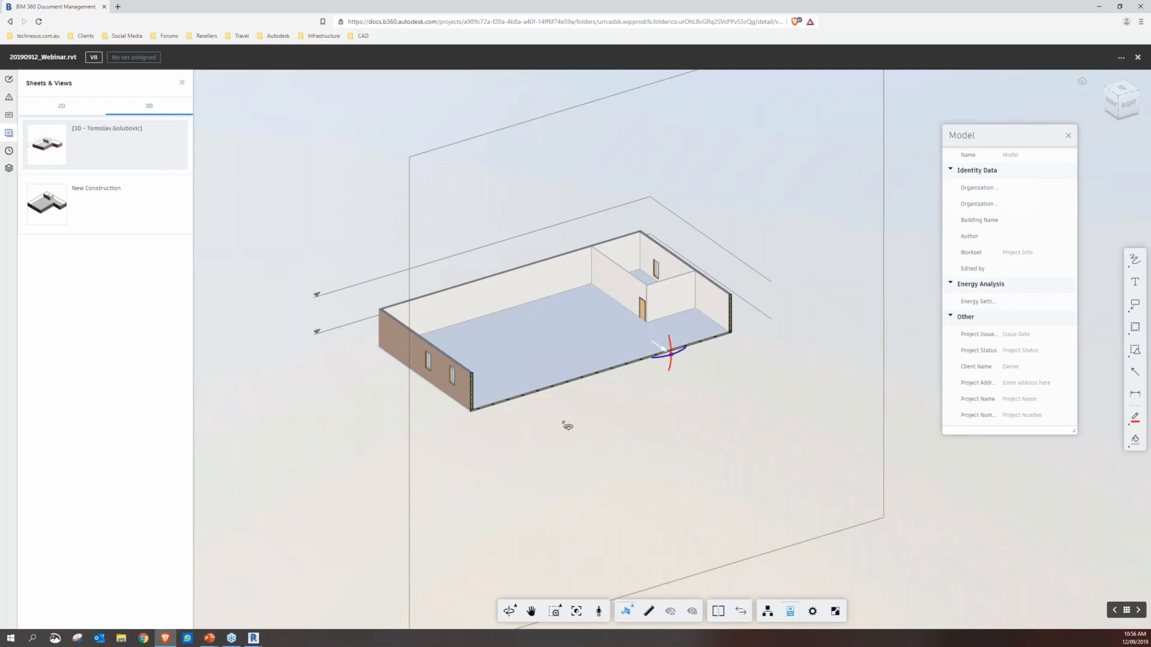
pyautogui.moveTo(564, 423); pyautogui.dragTo(575, 467)
pyautogui.click(626, 611)
pyautogui.scroll(3, 566, 333)
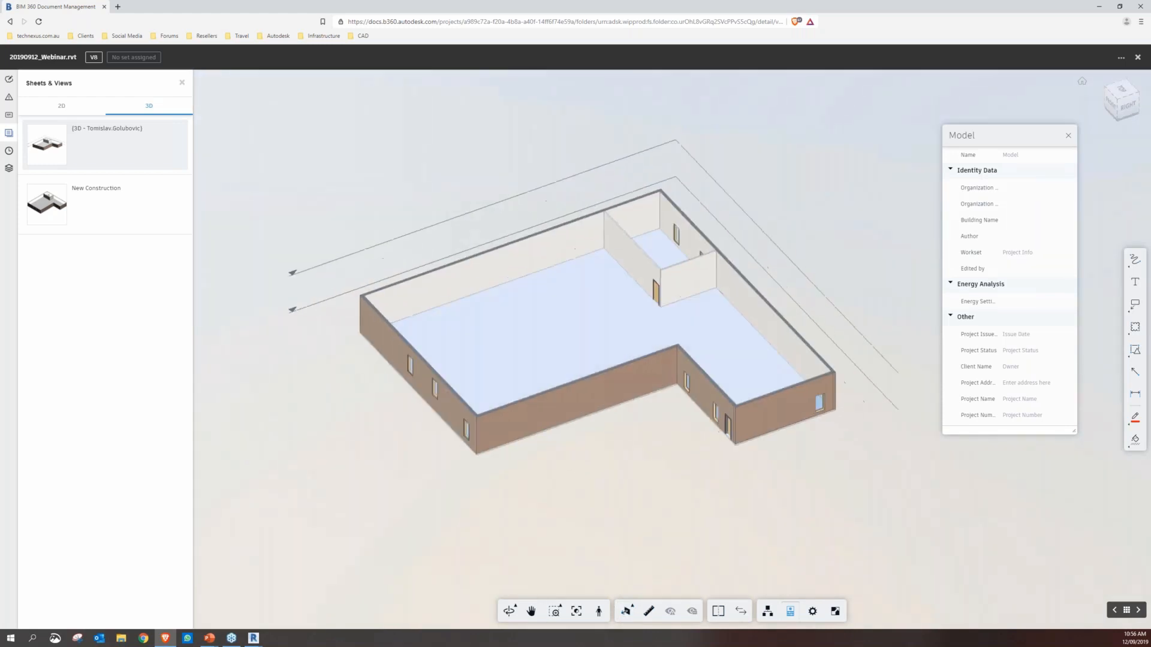
# Measure the distance across the large room from the interior partition to the base of the long windowed wall
pyautogui.click(649, 611)
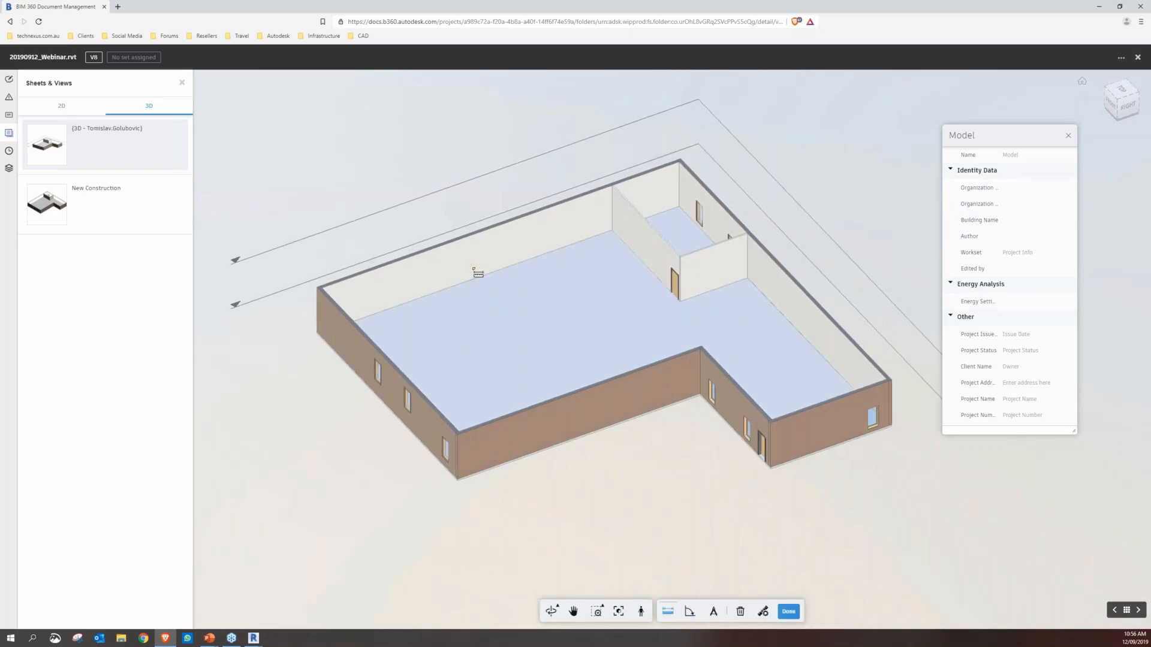
pyautogui.click(646, 262)
pyautogui.click(354, 365)
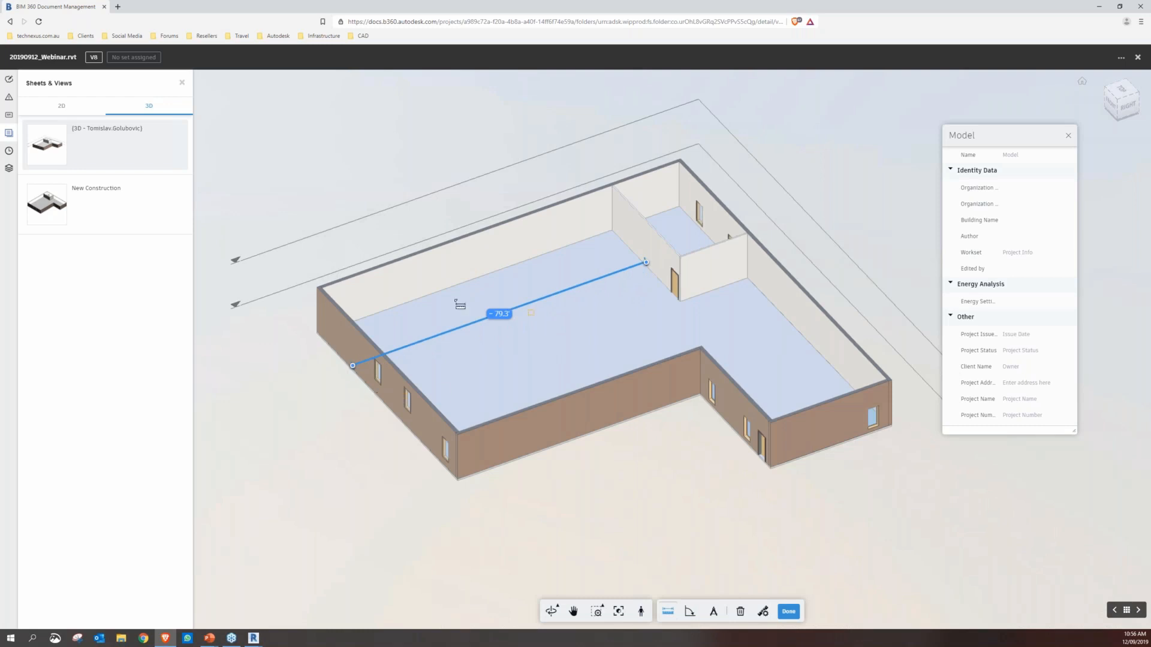
# Set the measurement unit type to Millimeters, then finish measuring and close the model properties
pyautogui.click(764, 612)
pyautogui.click(761, 541)
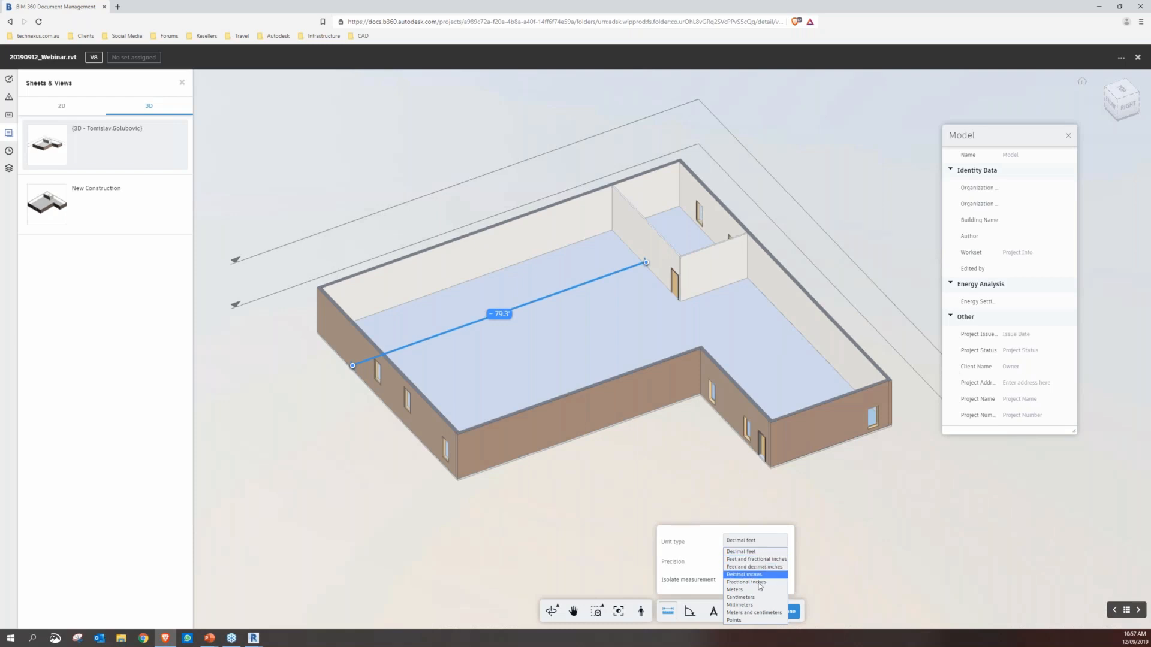
pyautogui.click(760, 605)
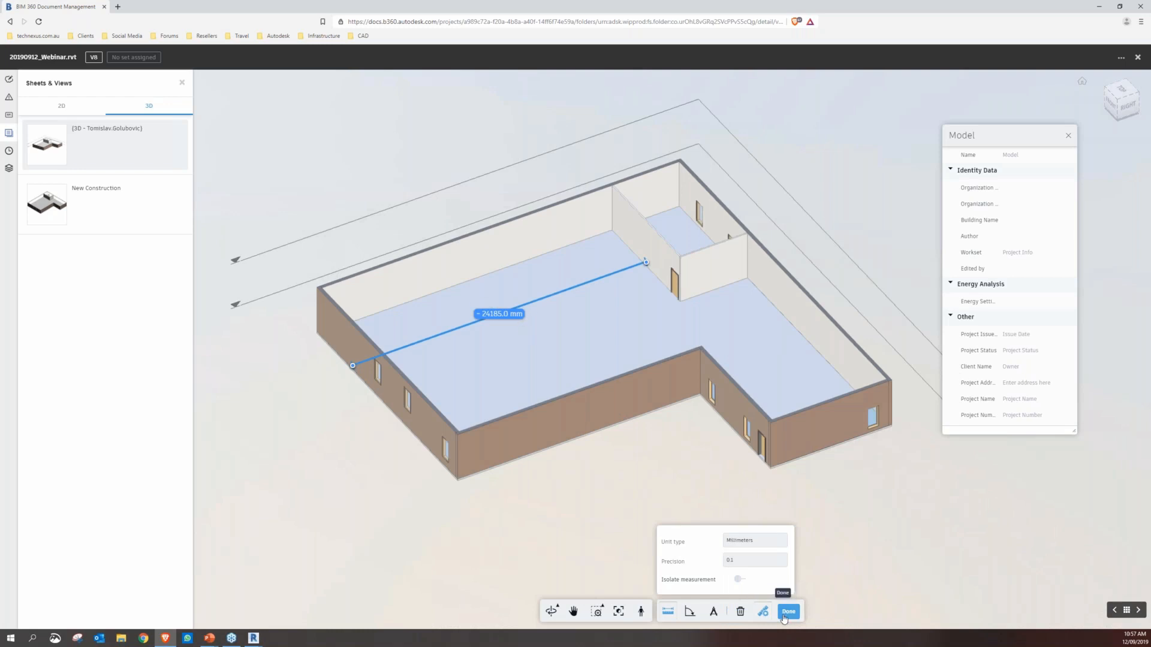
pyautogui.click(787, 612)
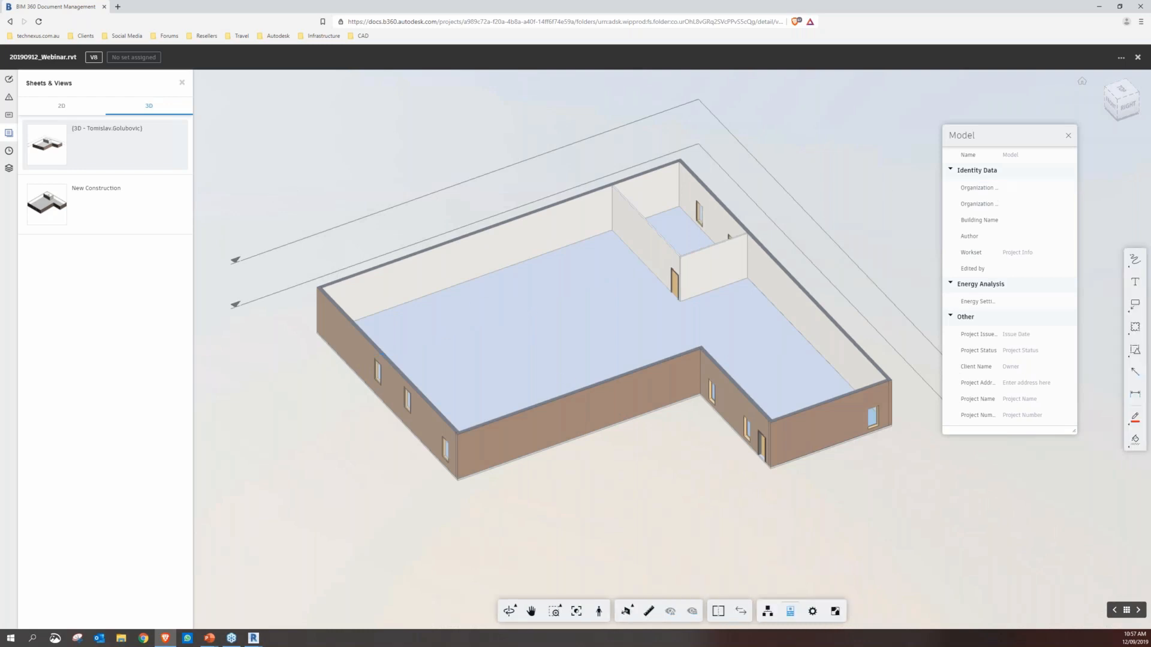
pyautogui.click(1070, 136)
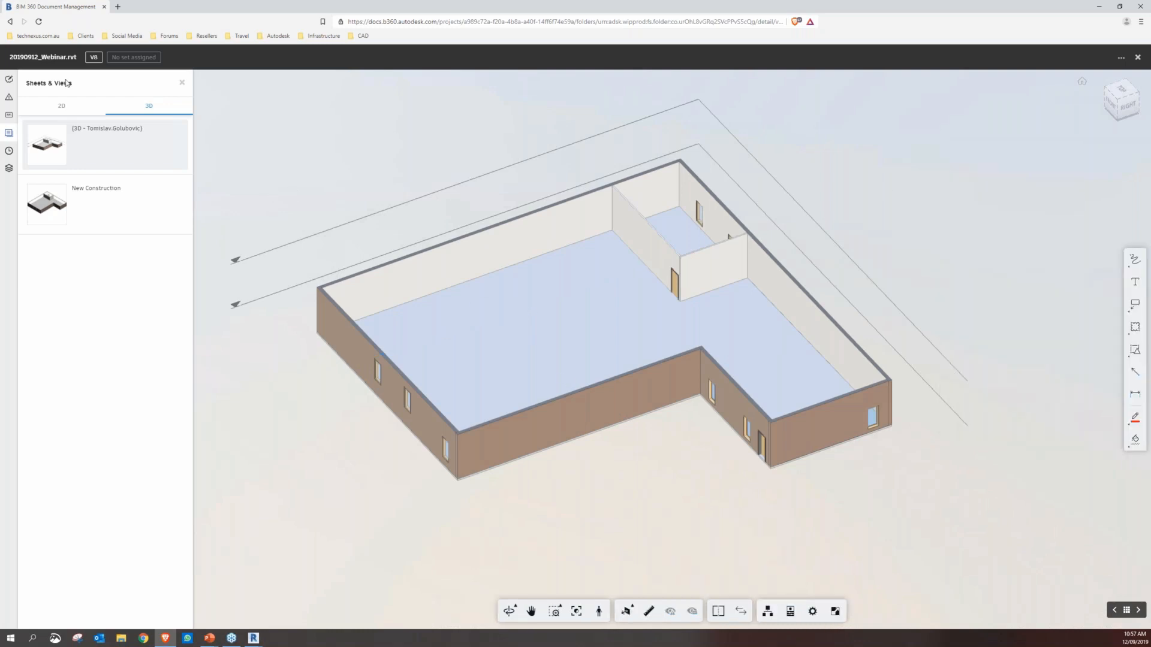
# Draw a cloud markup around the interior door in the partition wall of the small room
pyautogui.click(14, 82)
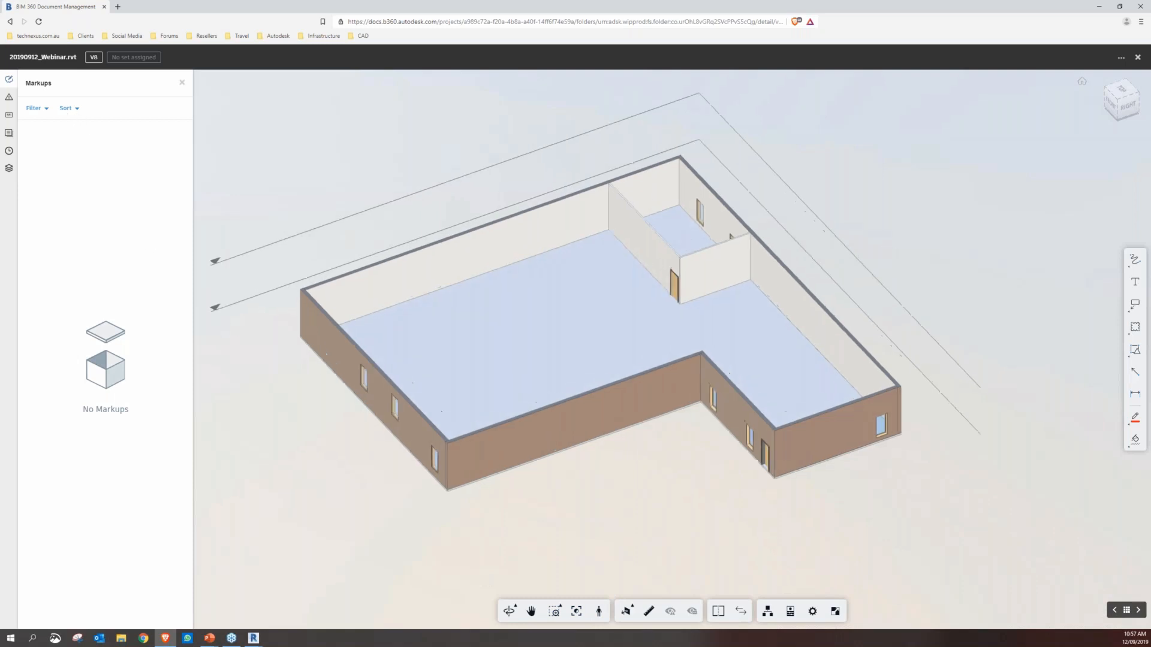
pyautogui.scroll(5, 631, 266)
pyautogui.scroll(5, 716, 338)
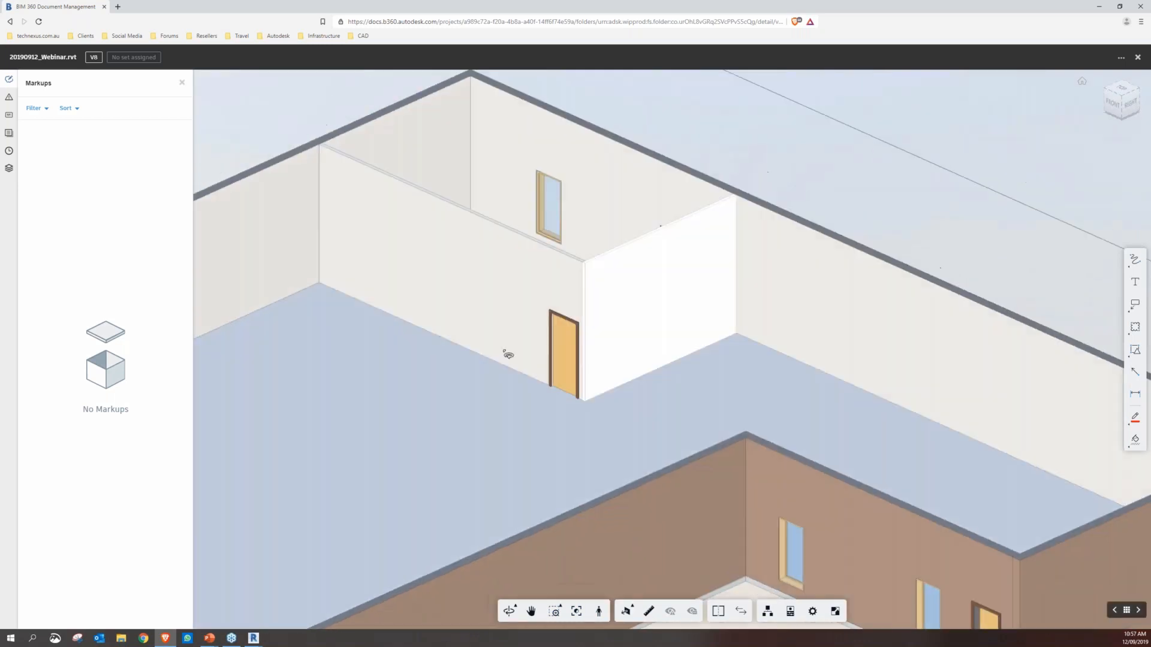
pyautogui.click(1135, 327)
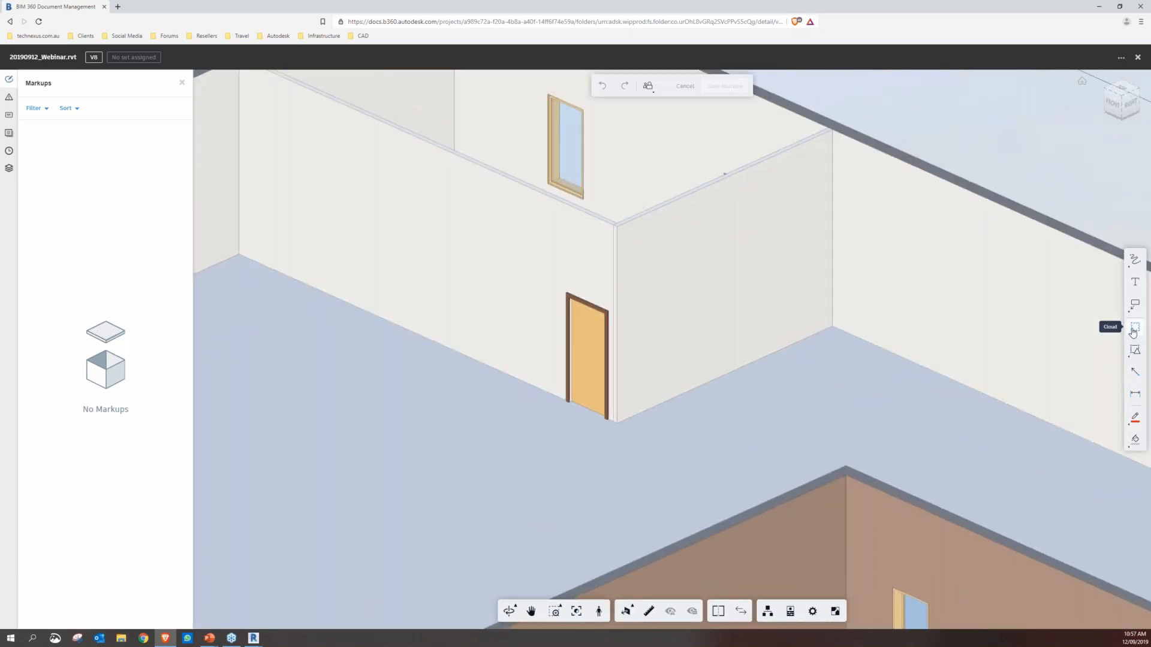
pyautogui.moveTo(539, 272); pyautogui.dragTo(601, 344)
pyautogui.moveTo(628, 398); pyautogui.dragTo(641, 448)
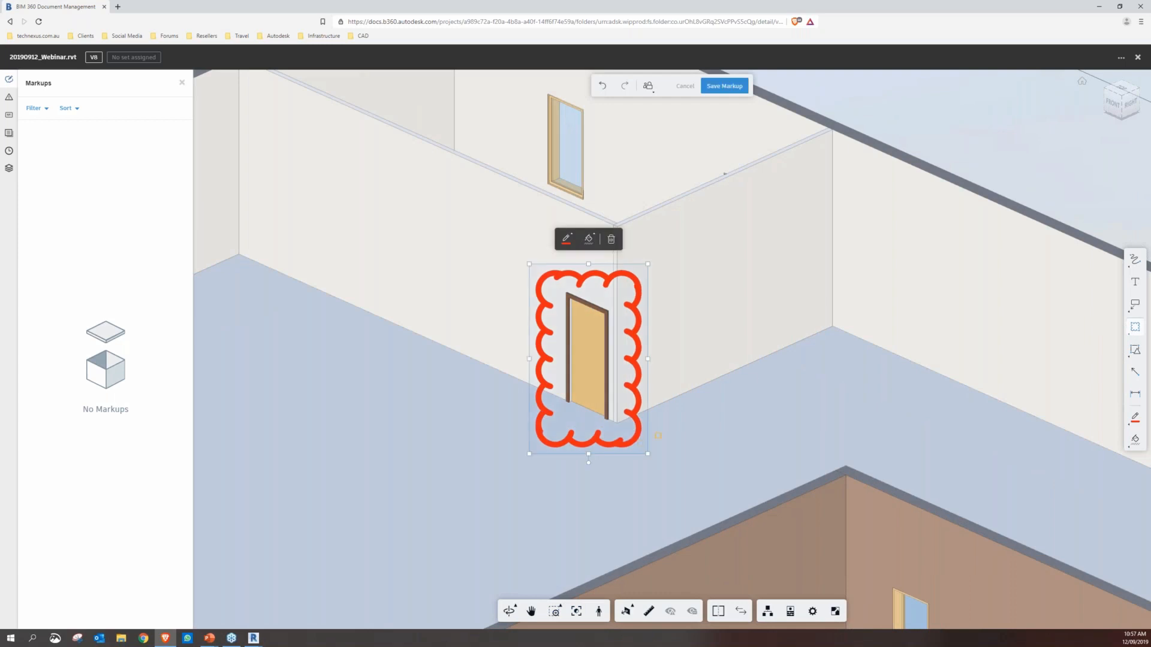
# Recolour the cloud markup cyan and save it as a published markup, then show its available actions
pyautogui.click(566, 238)
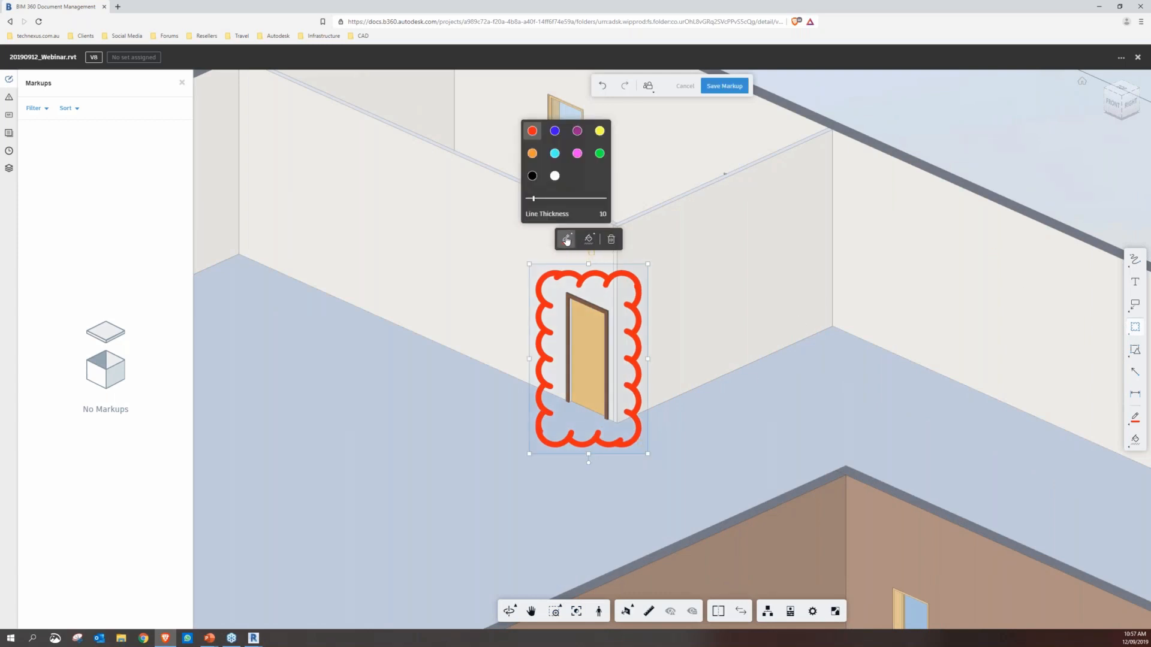
pyautogui.click(555, 153)
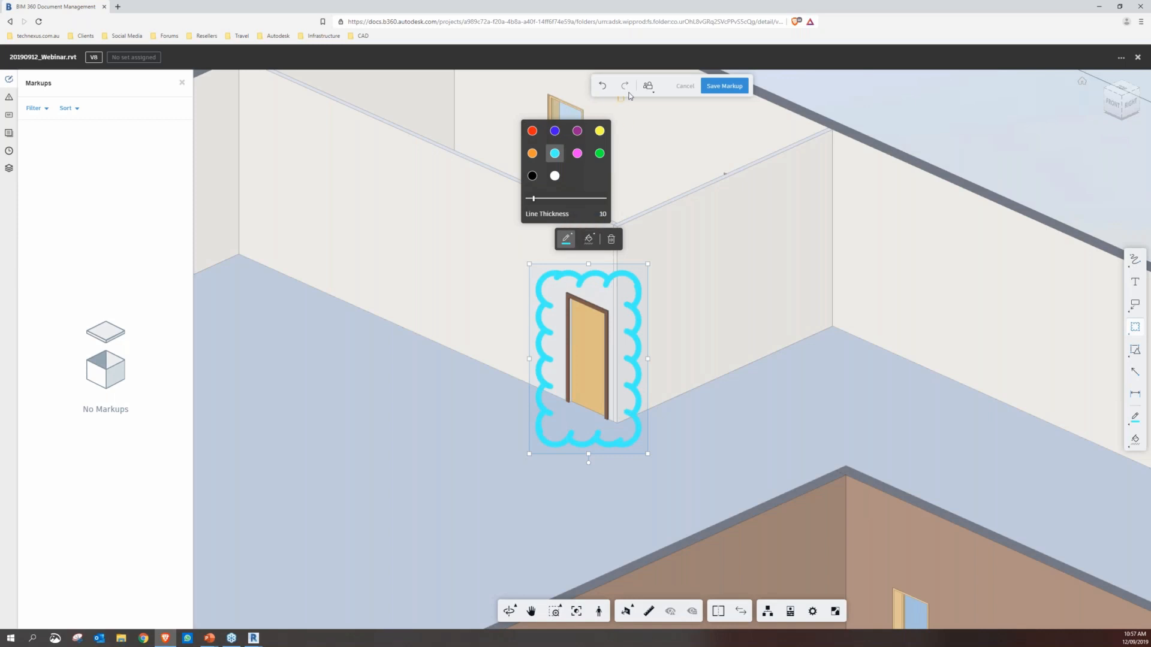
pyautogui.click(647, 86)
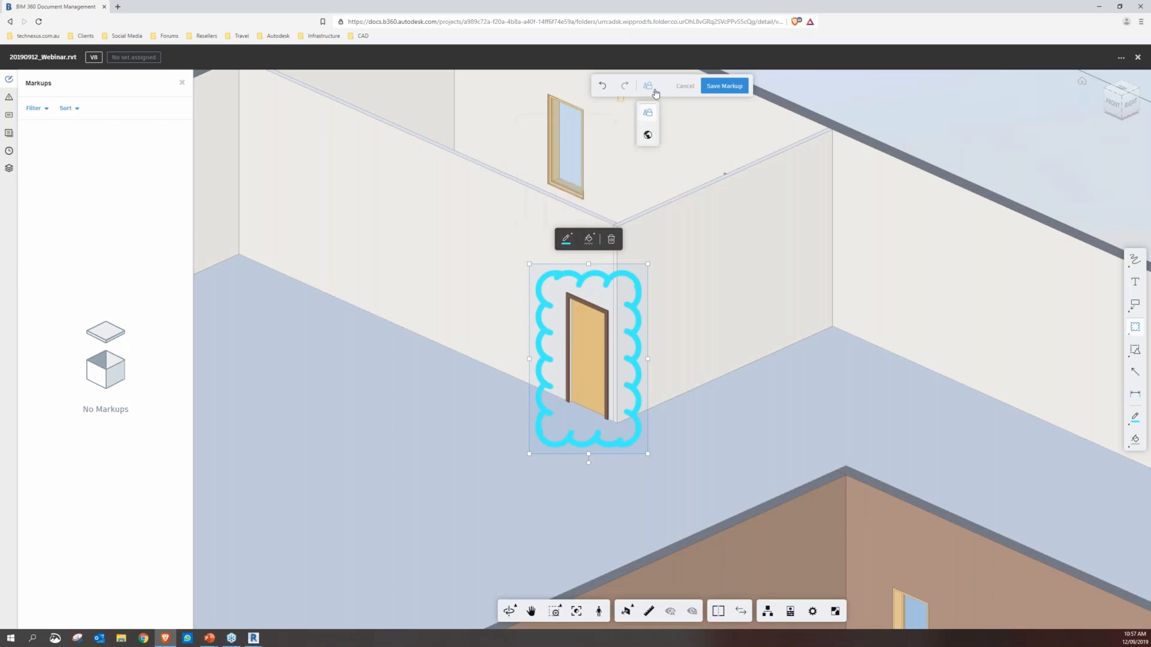
pyautogui.click(648, 136)
pyautogui.click(720, 89)
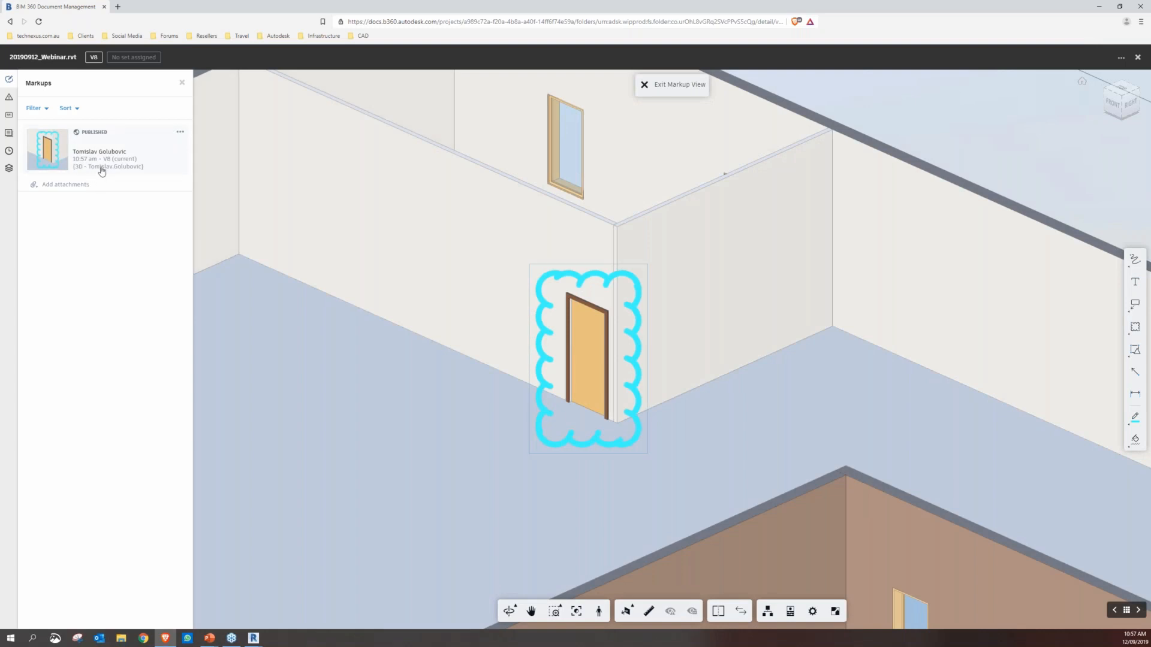
pyautogui.click(180, 131)
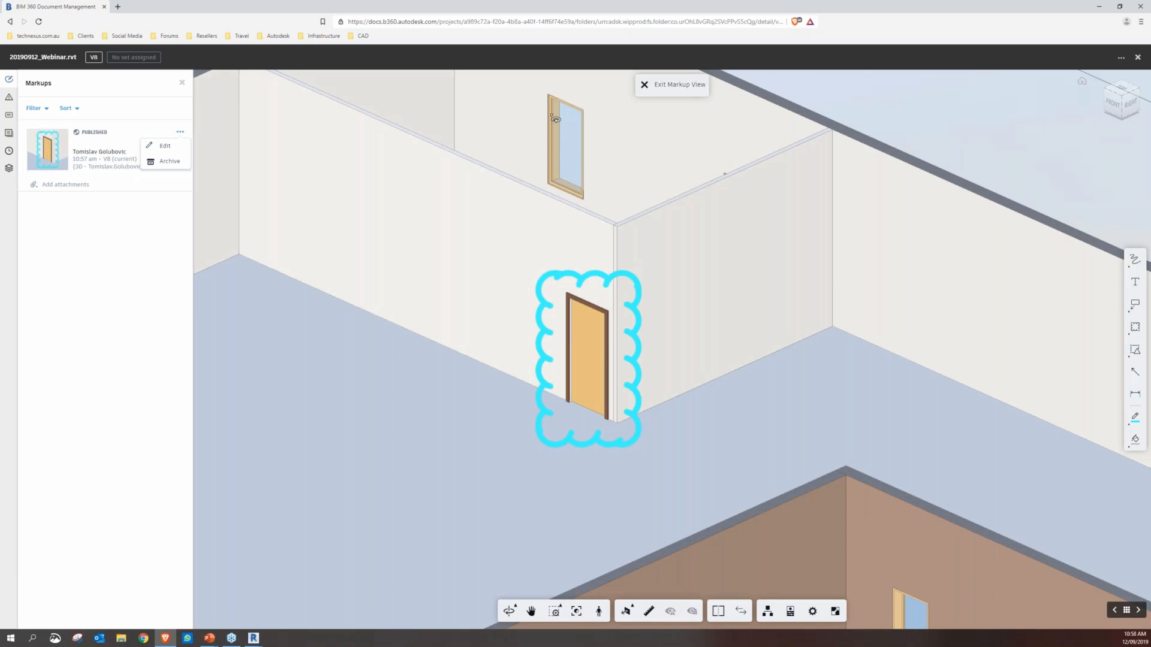
# Leave the markup view and start a new issue with its push pin on the exterior entry door
pyautogui.click(9, 97)
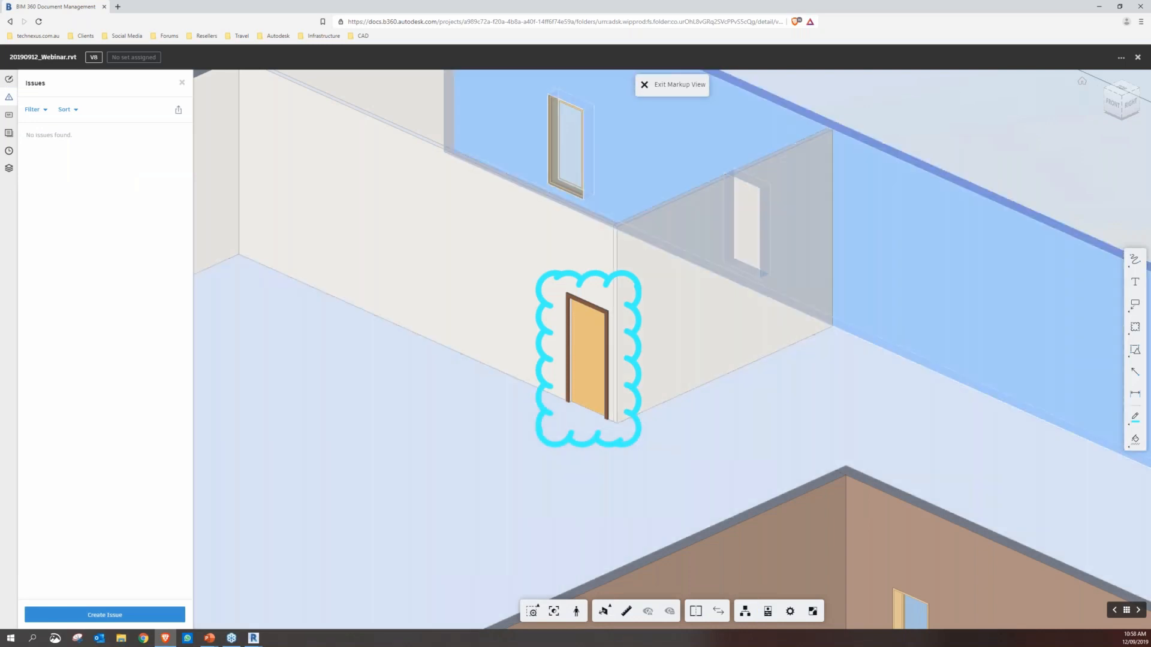
pyautogui.click(644, 84)
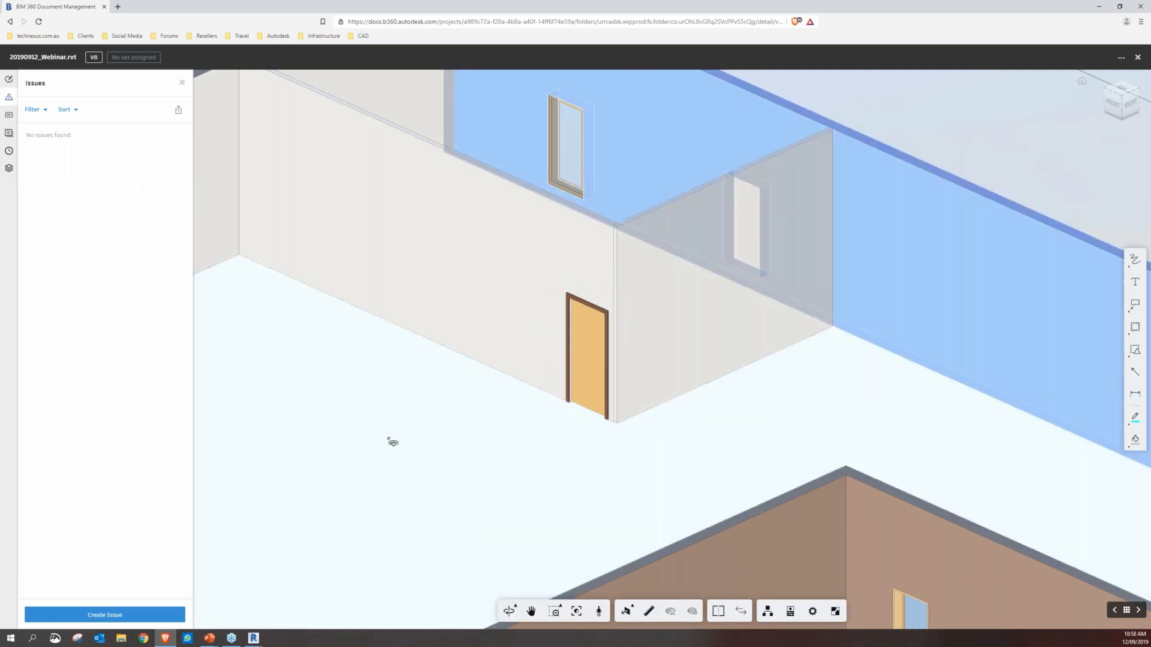
pyautogui.scroll(-6, 472, 384)
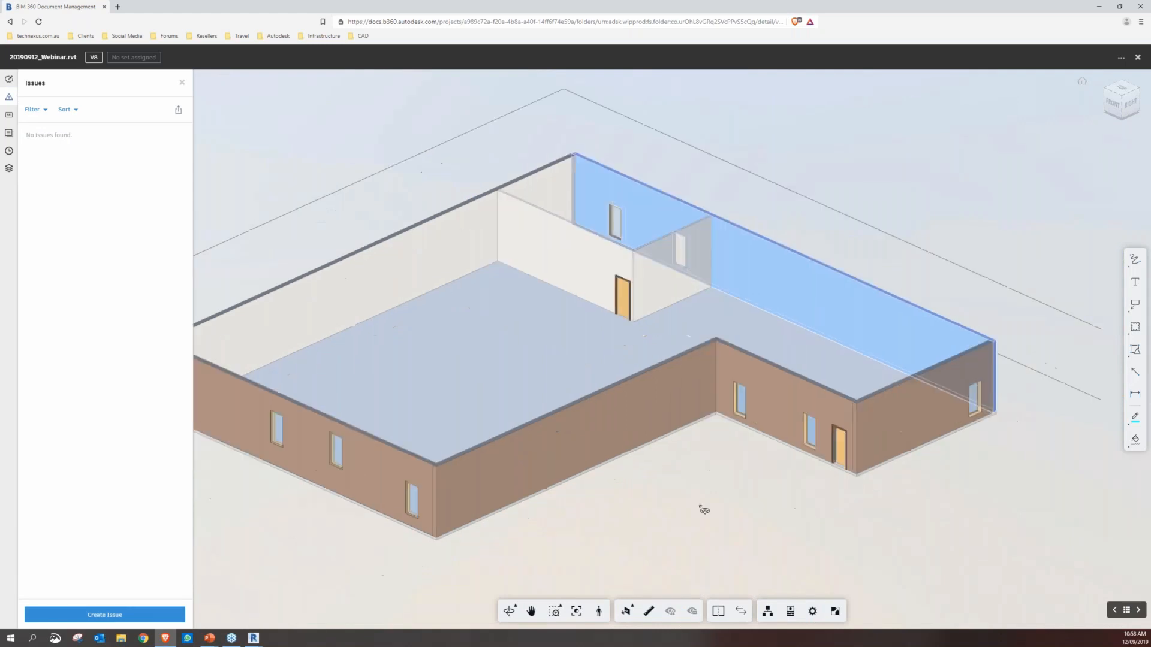
pyautogui.scroll(8, 810, 502)
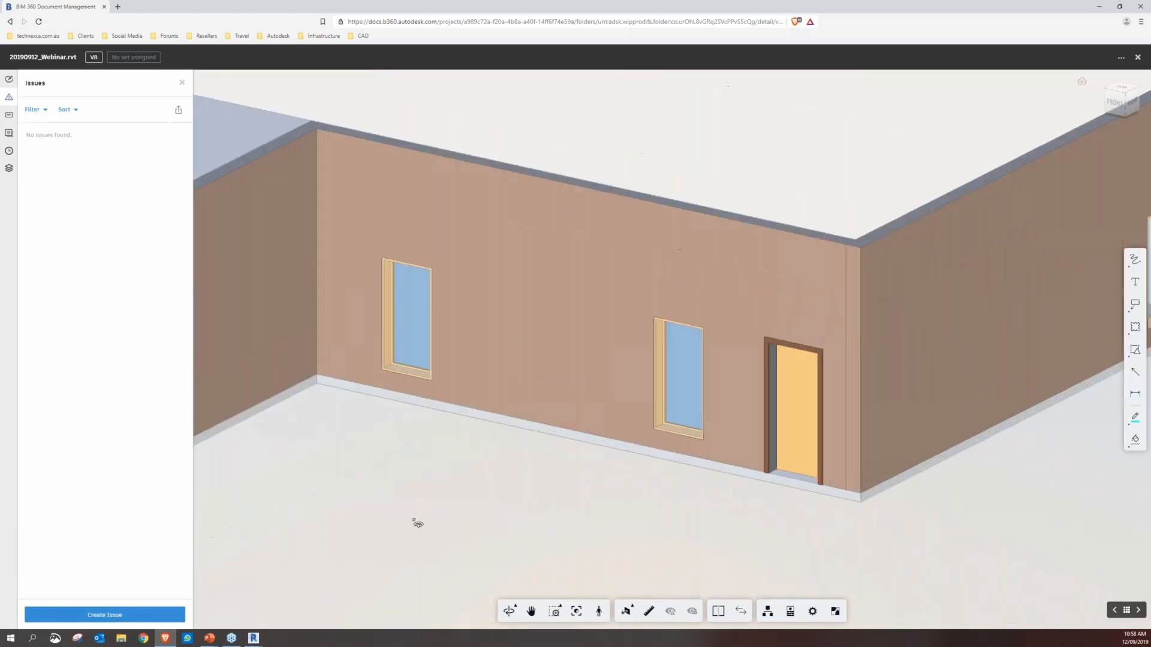
pyautogui.click(117, 615)
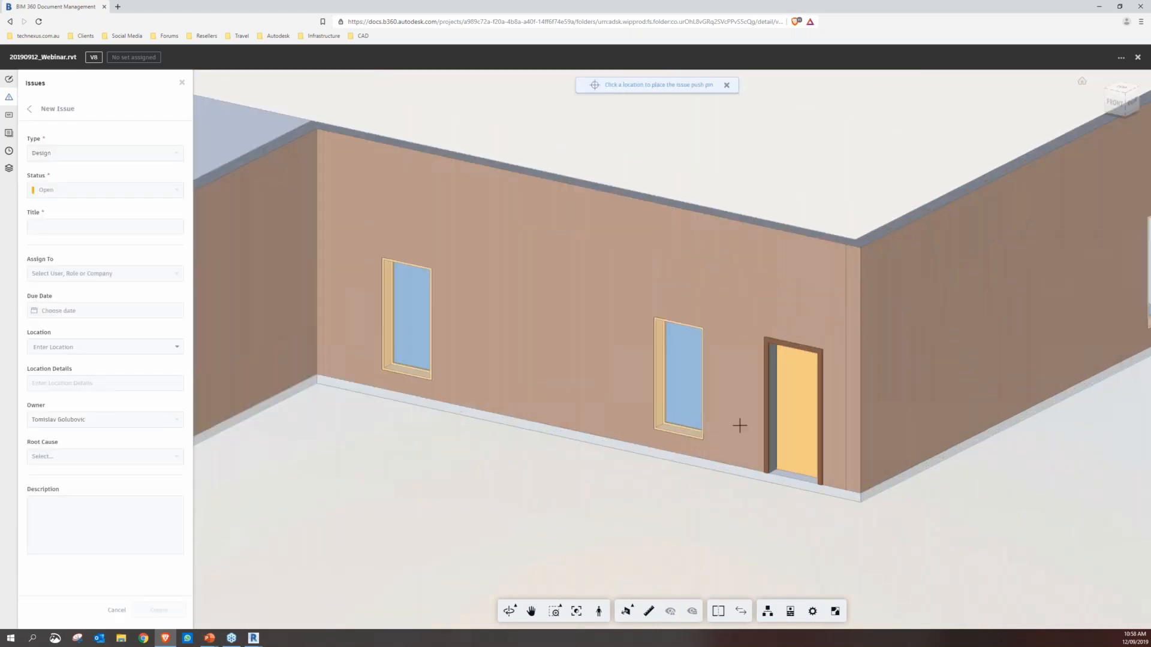
pyautogui.click(796, 416)
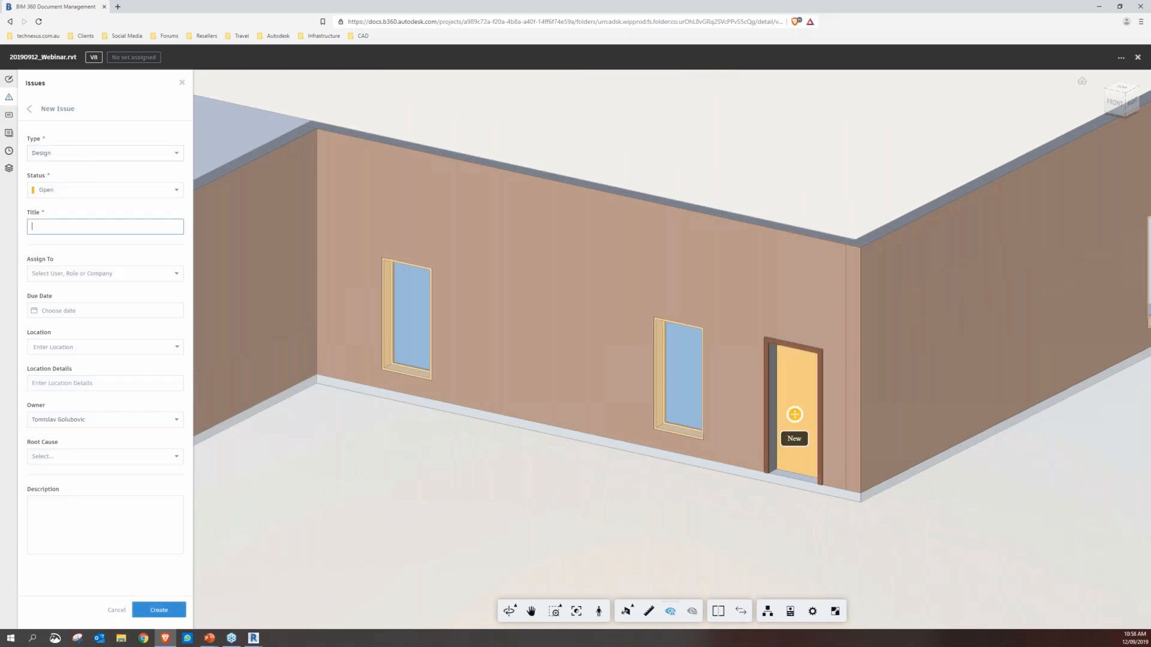
# Set the issue's type to Design and status to Open, and title it "Review the door"
pyautogui.click(50, 155)
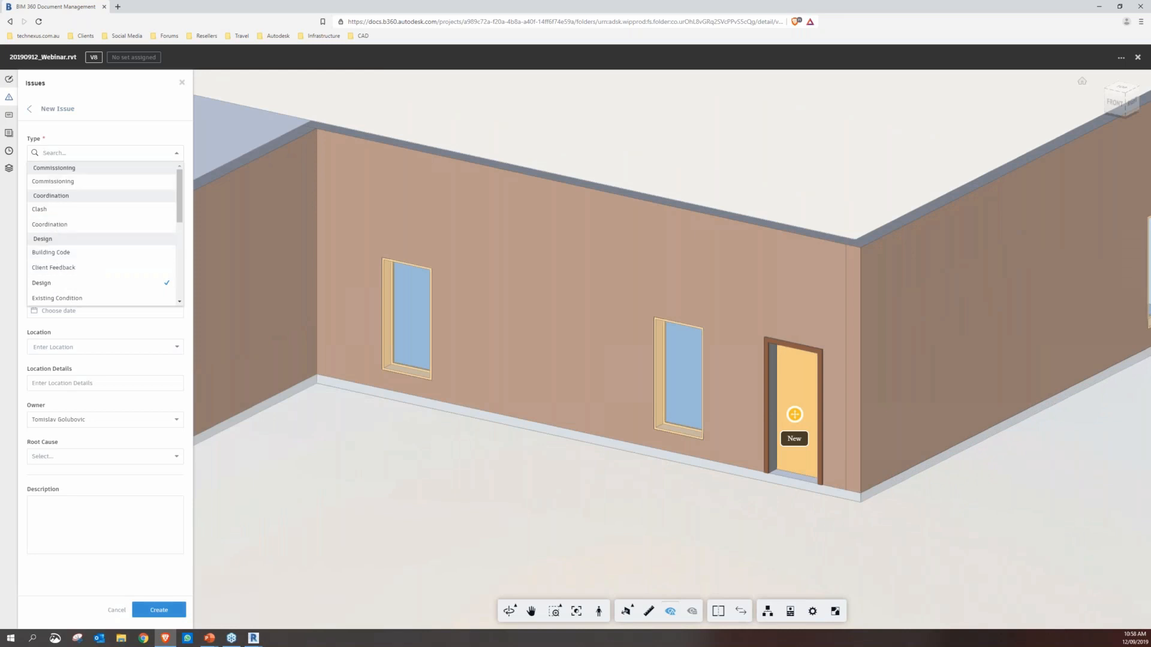
pyautogui.click(47, 283)
pyautogui.click(105, 190)
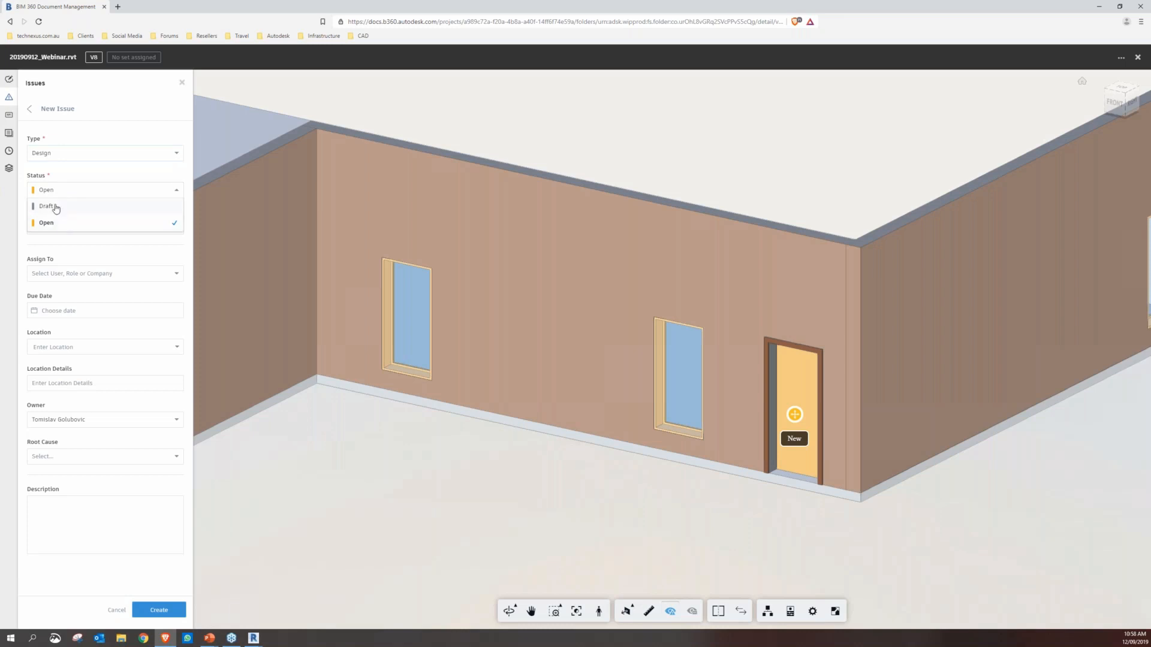
pyautogui.click(58, 225)
pyautogui.click(57, 228)
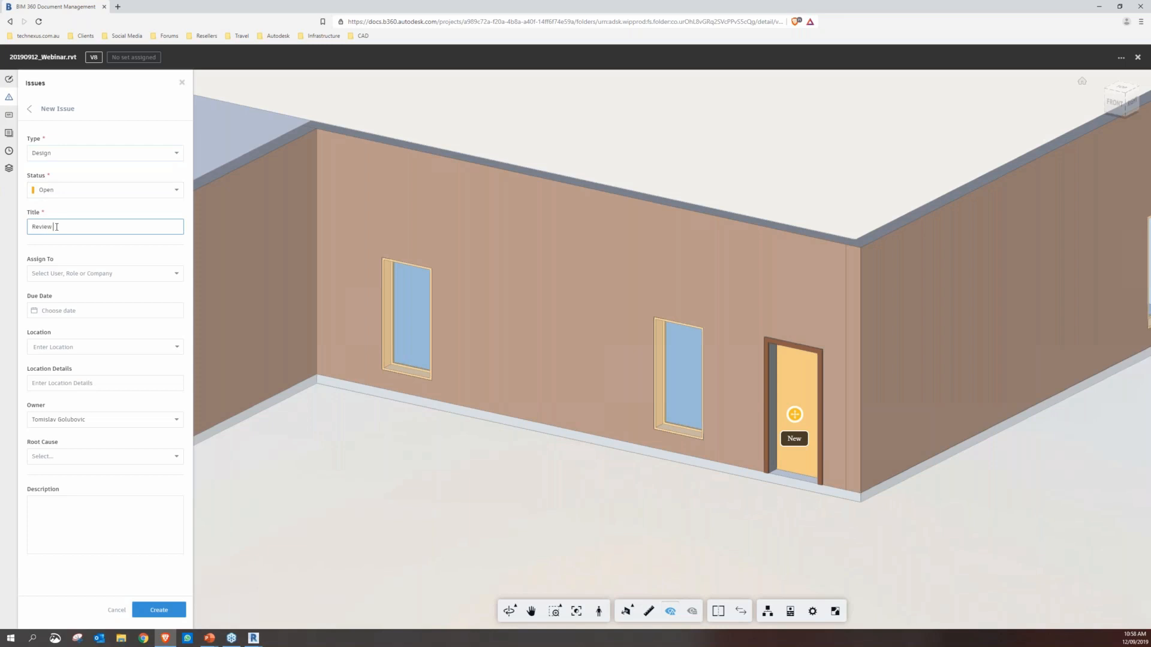
pyautogui.write('Review the door')
# Assign the issue to the responsible team member and set its due date to September 20, 2019
pyautogui.click(66, 274)
pyautogui.click(66, 306)
pyautogui.click(75, 310)
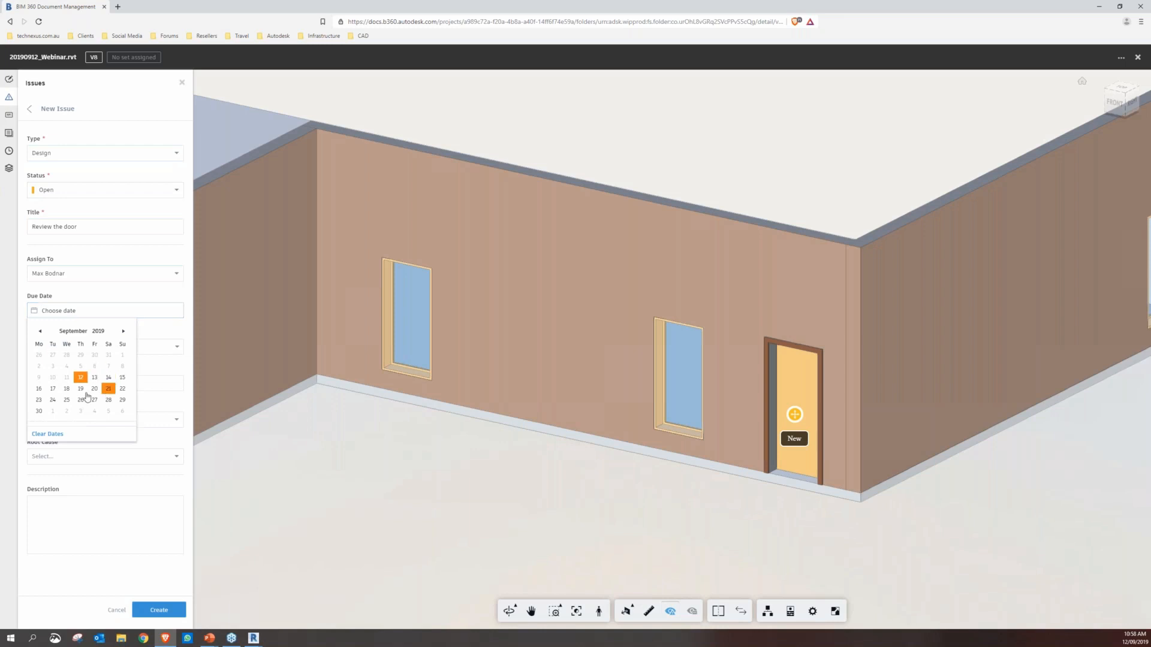
pyautogui.click(94, 388)
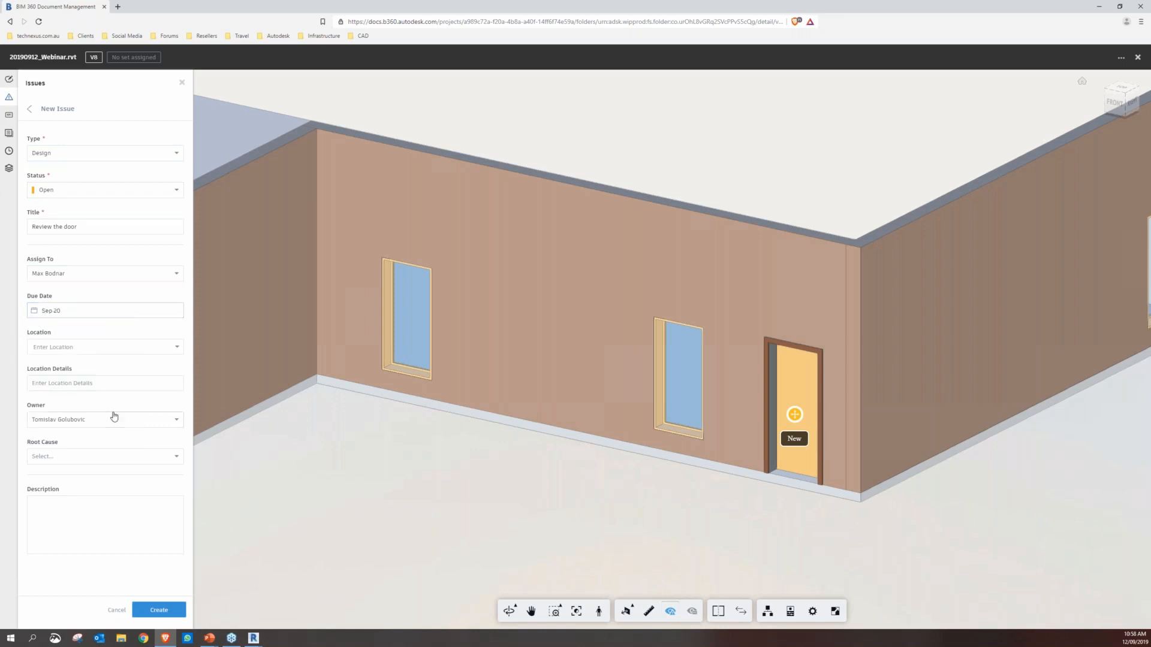
# Set the issue's location to Location 1 with the location details "Entry Door"
pyautogui.click(180, 347)
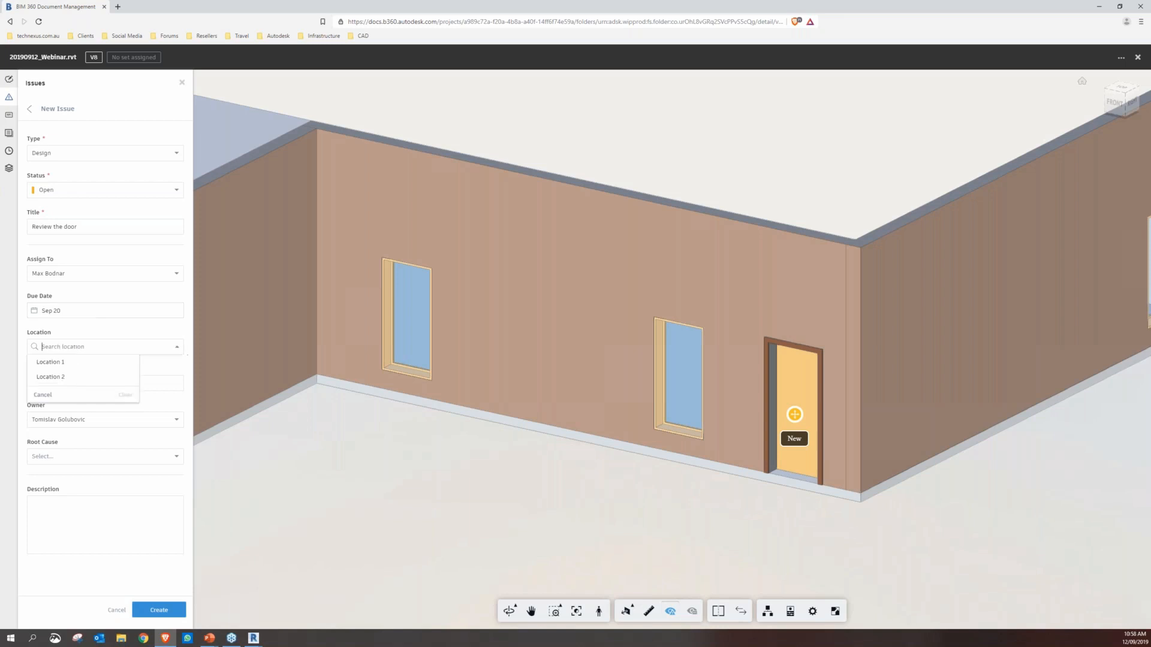
pyautogui.click(54, 363)
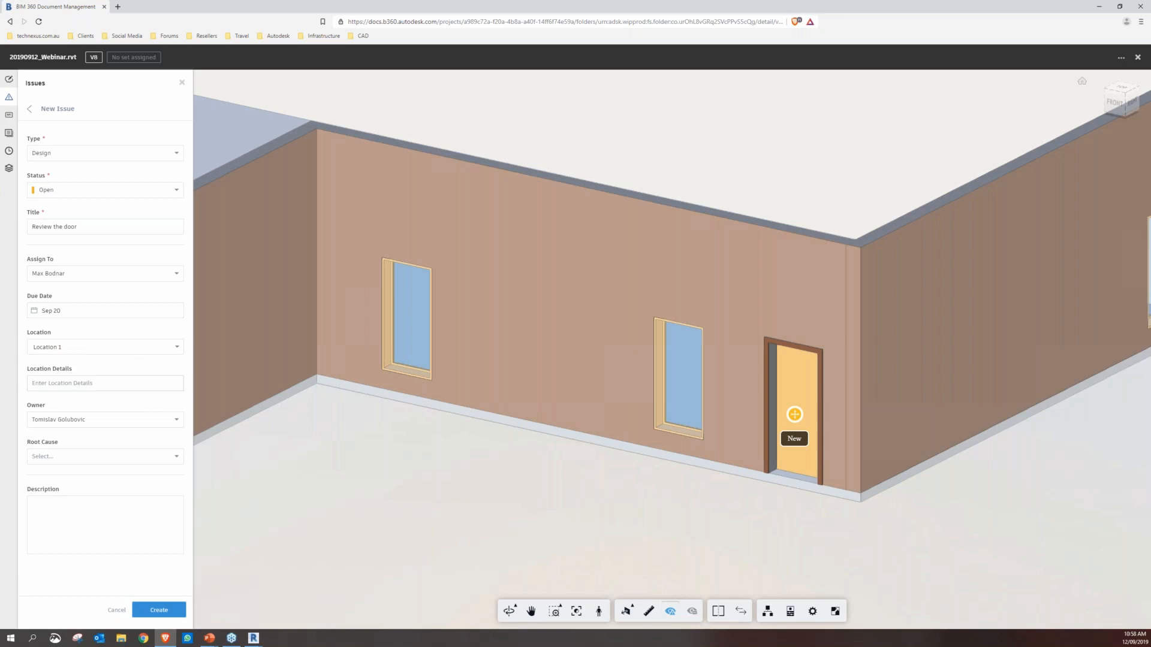
pyautogui.click(75, 384)
pyautogui.write('Do')
pyautogui.press('BackSpace')
pyautogui.press('BackSpace')
pyautogui.write('En')
# Create the issue with root cause Design Coordination and a description asking the assignee to review this door with the client
pyautogui.click(83, 459)
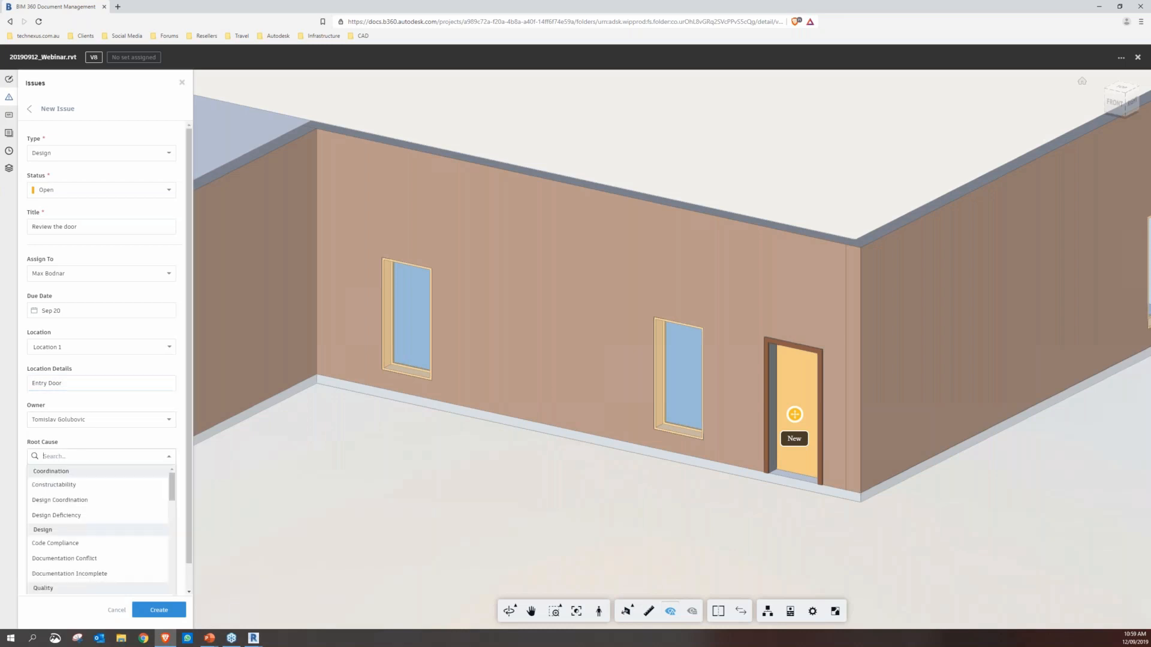
pyautogui.click(82, 501)
pyautogui.click(98, 529)
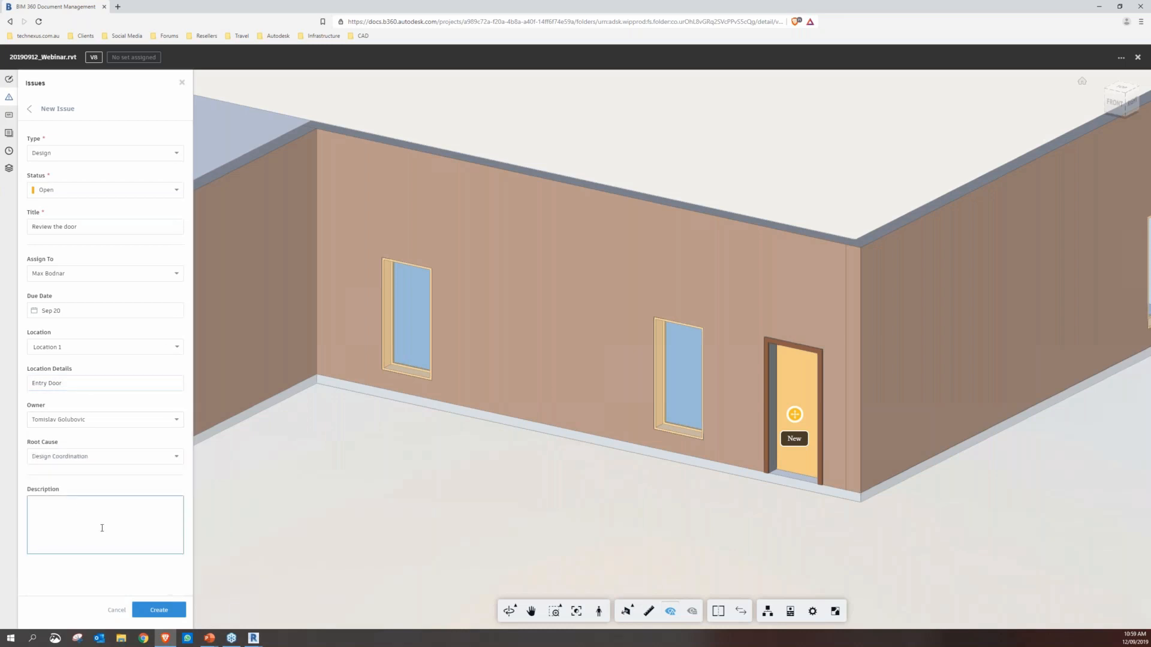
pyautogui.write('Max, please review this door with the client, they had some concerns')
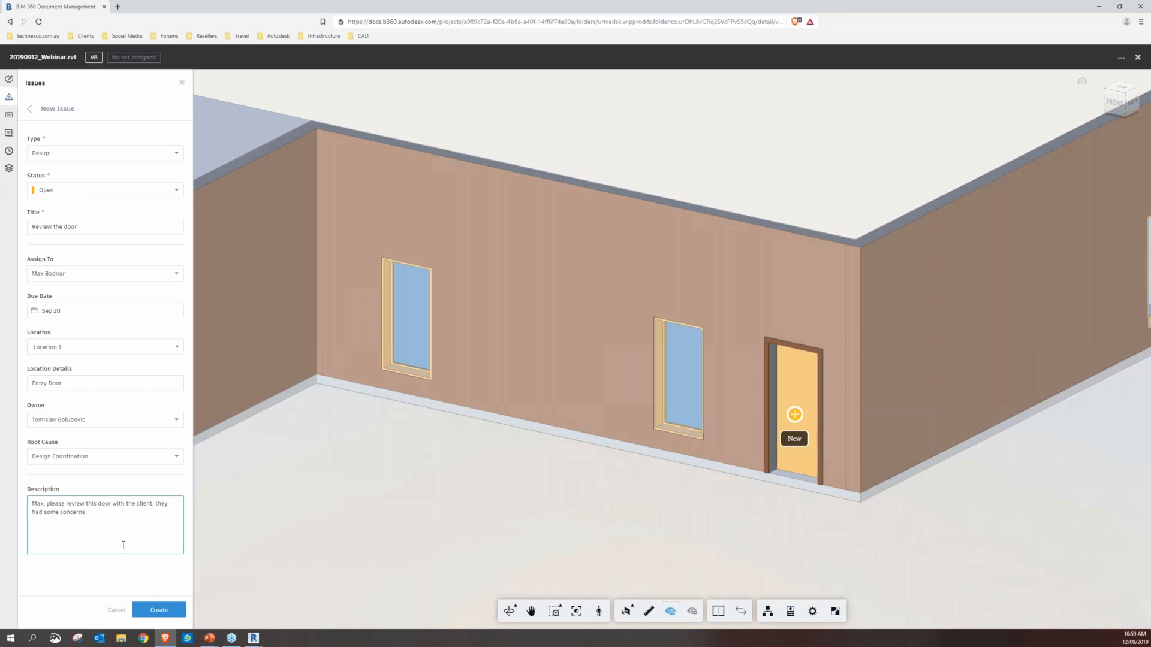
pyautogui.click(159, 610)
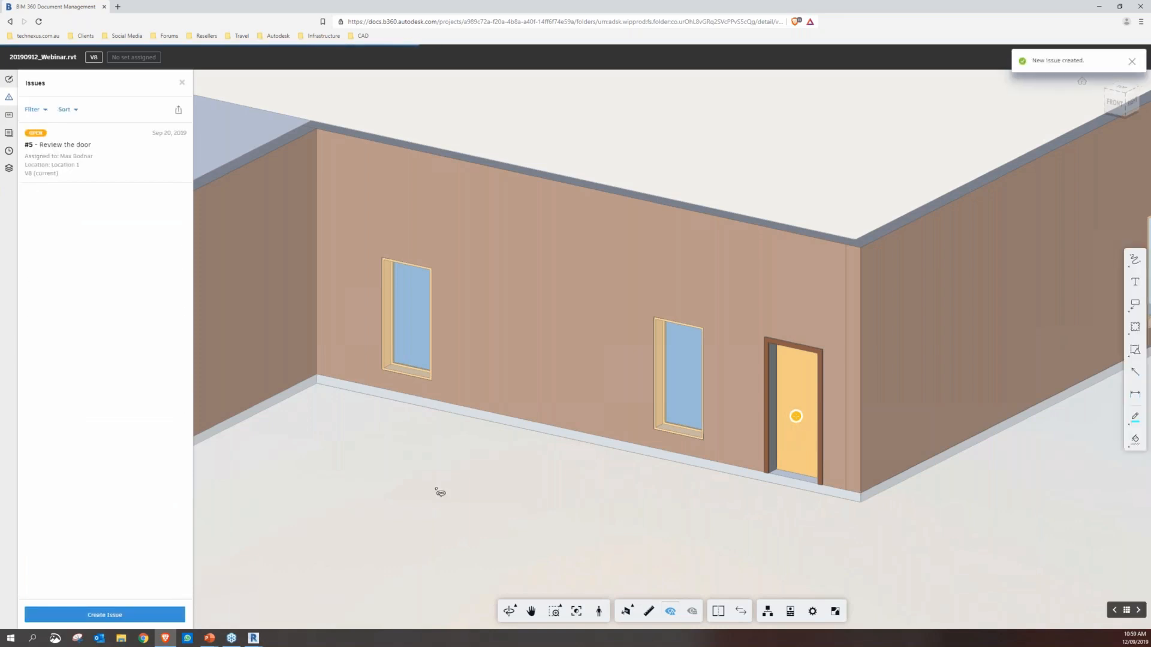
# Bring the whole building into view and look through the model's RFIs, 3D views and version history
pyautogui.scroll(-1, 455, 433)
pyautogui.scroll(-10, 455, 433)
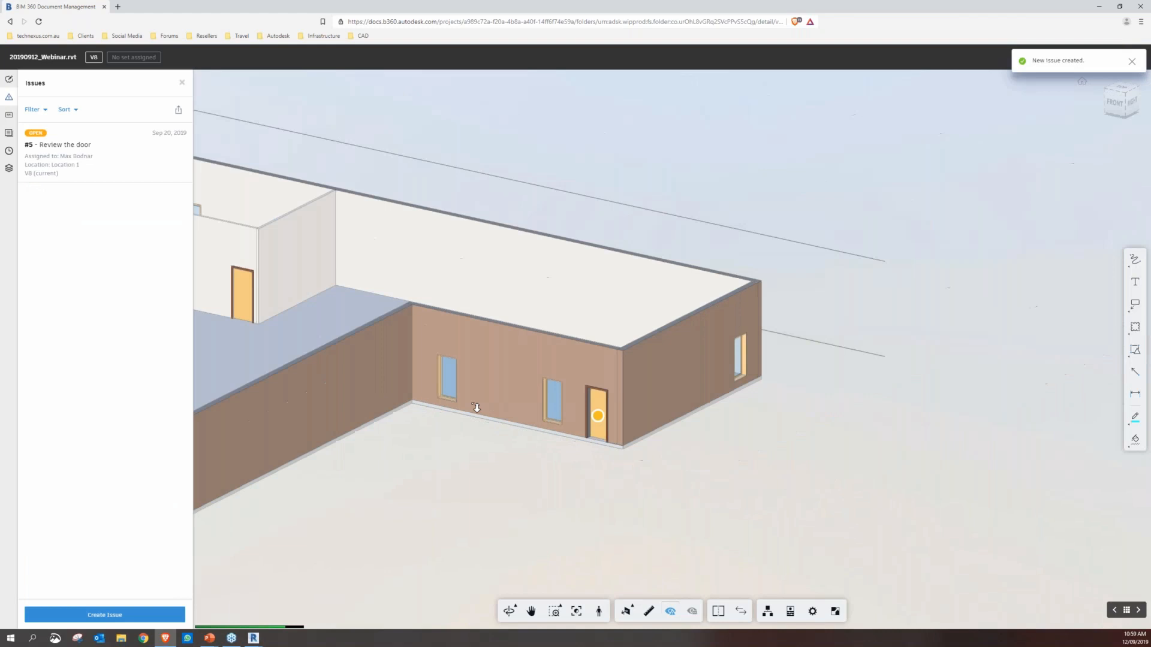
pyautogui.moveTo(682, 344); pyautogui.dragTo(783, 429)
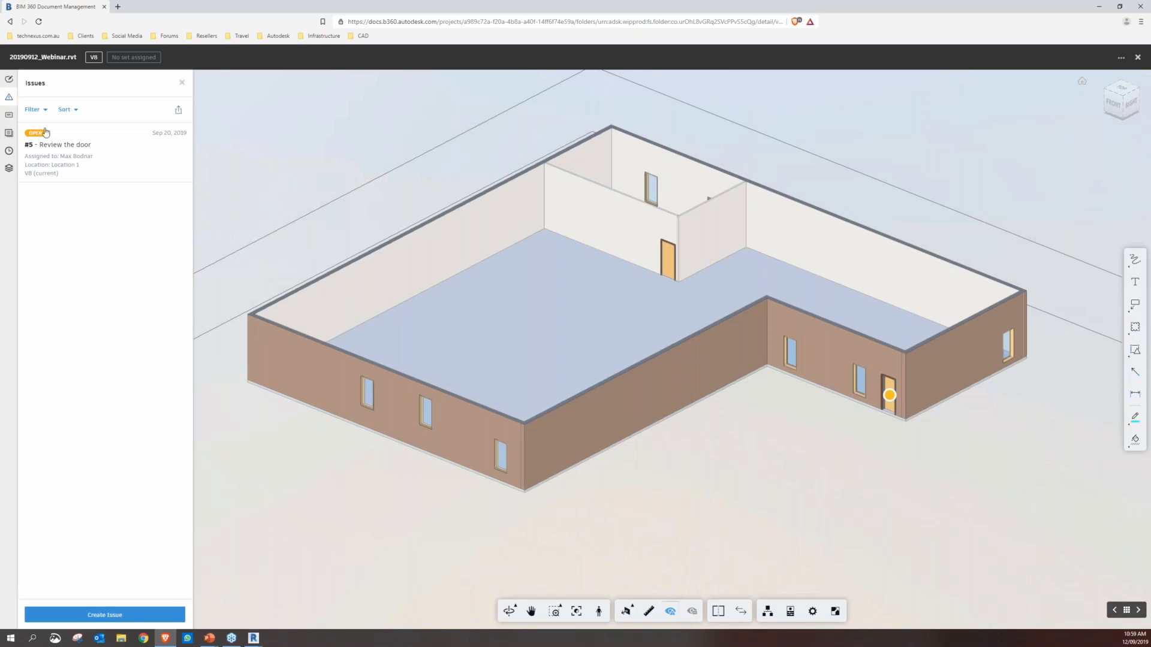
pyautogui.click(8, 114)
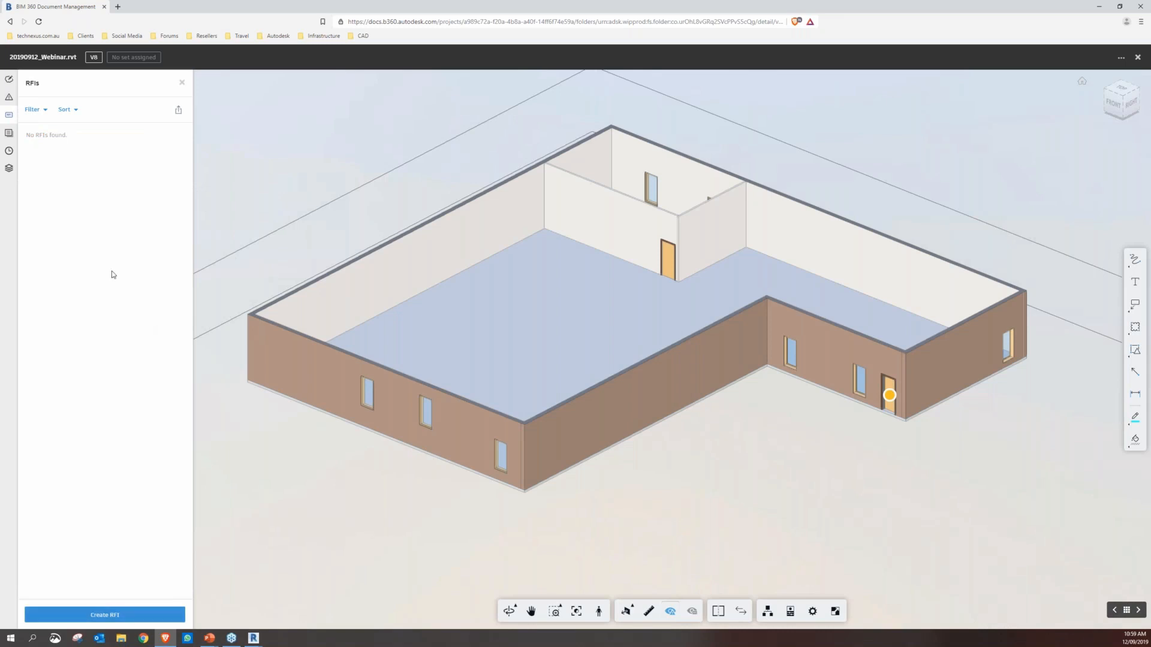
pyautogui.click(10, 135)
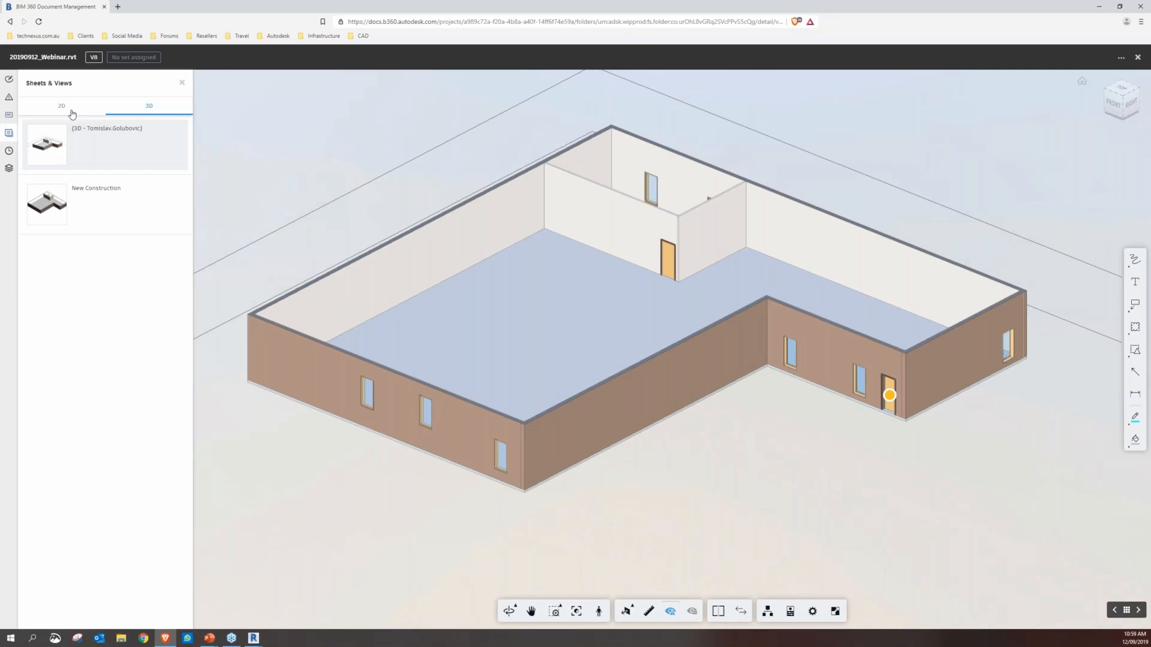
pyautogui.click(9, 152)
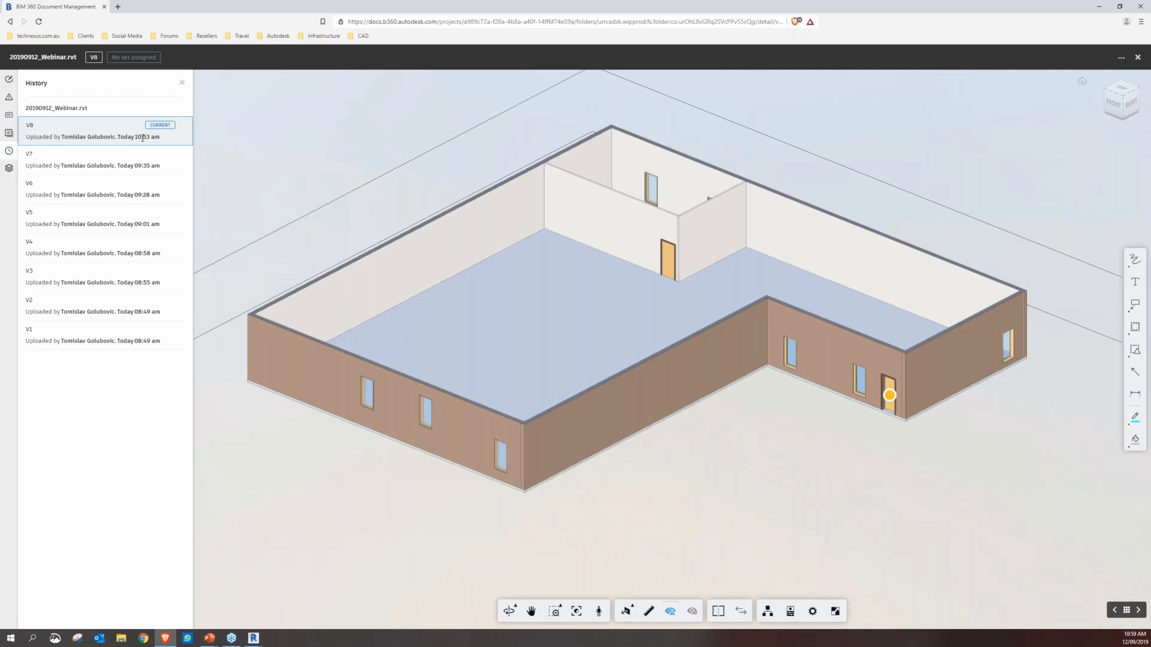
# Look up the model's levels and open sheet A102 with the 3D view beside it
pyautogui.click(9, 170)
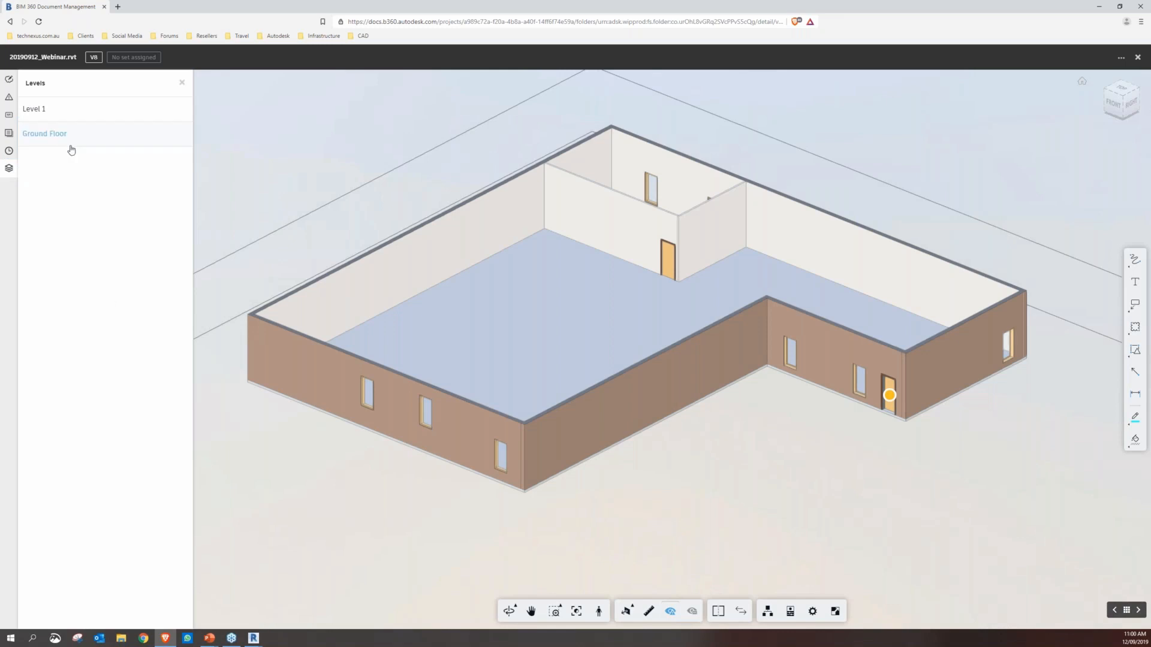
pyautogui.click(182, 82)
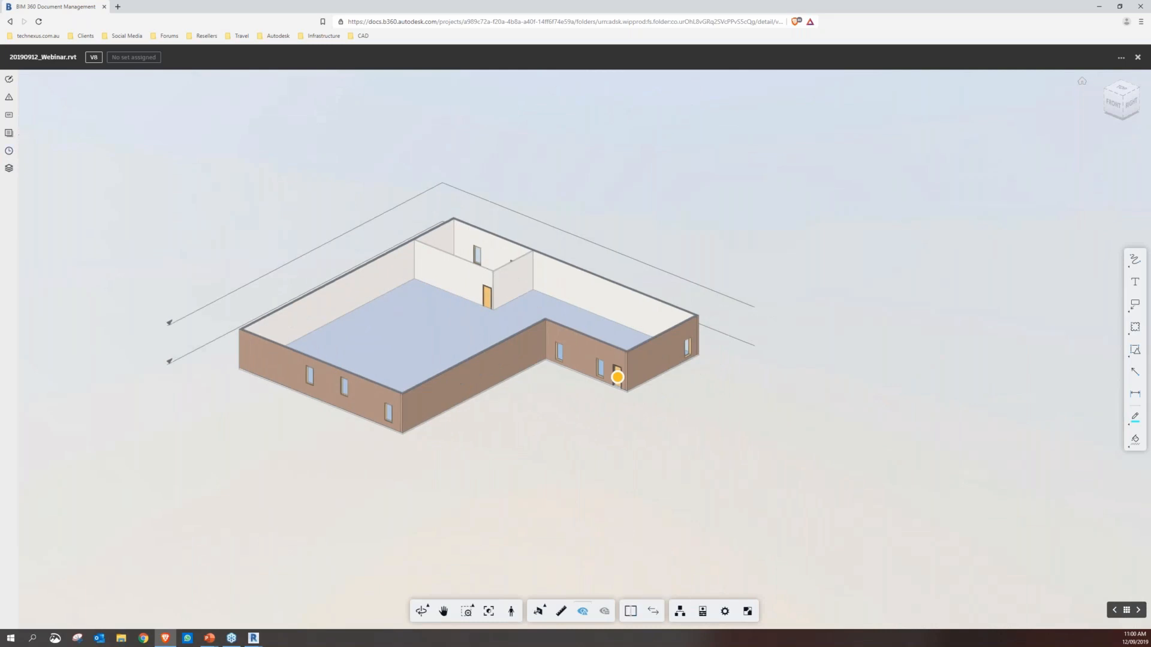
pyautogui.click(9, 133)
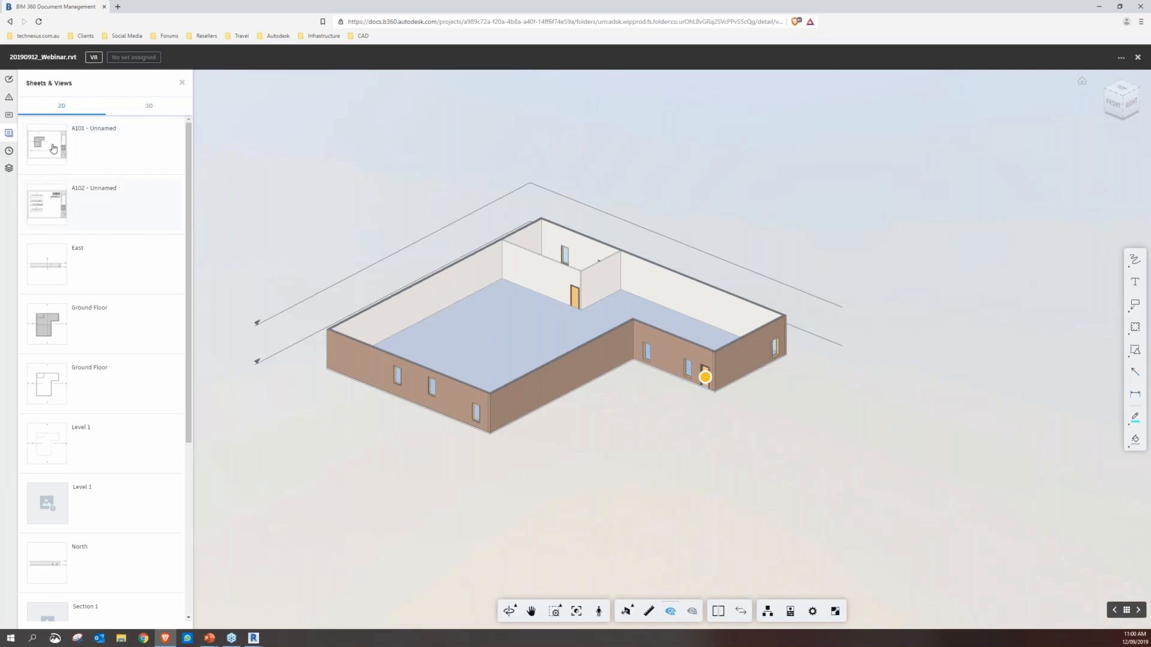
pyautogui.click(53, 204)
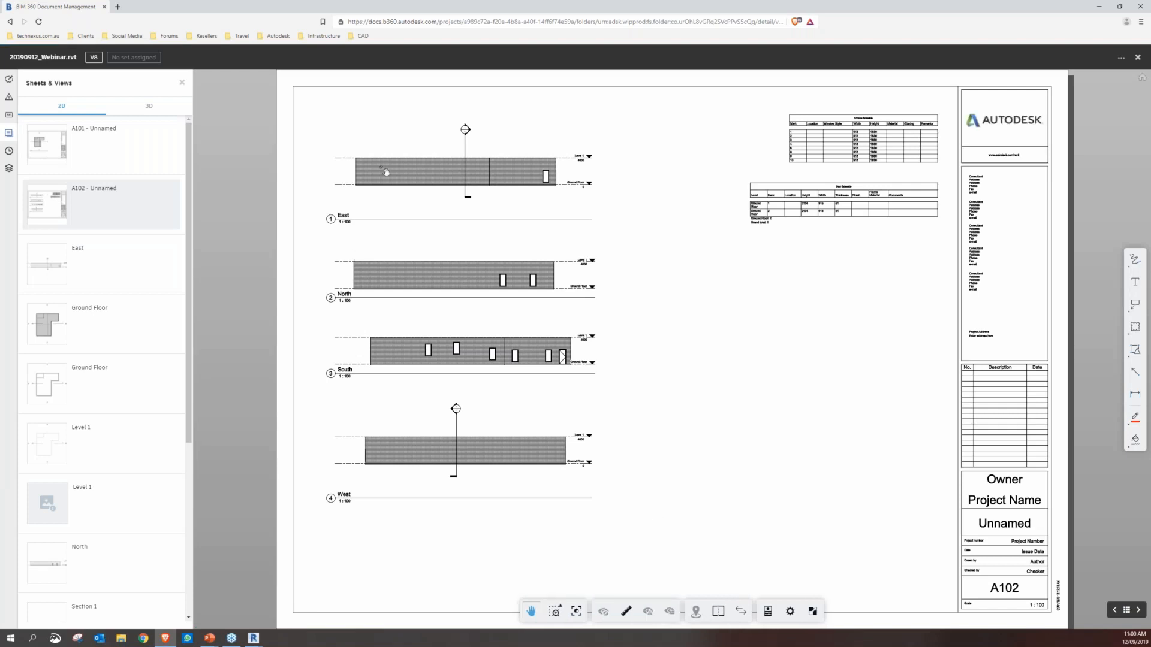
pyautogui.click(719, 613)
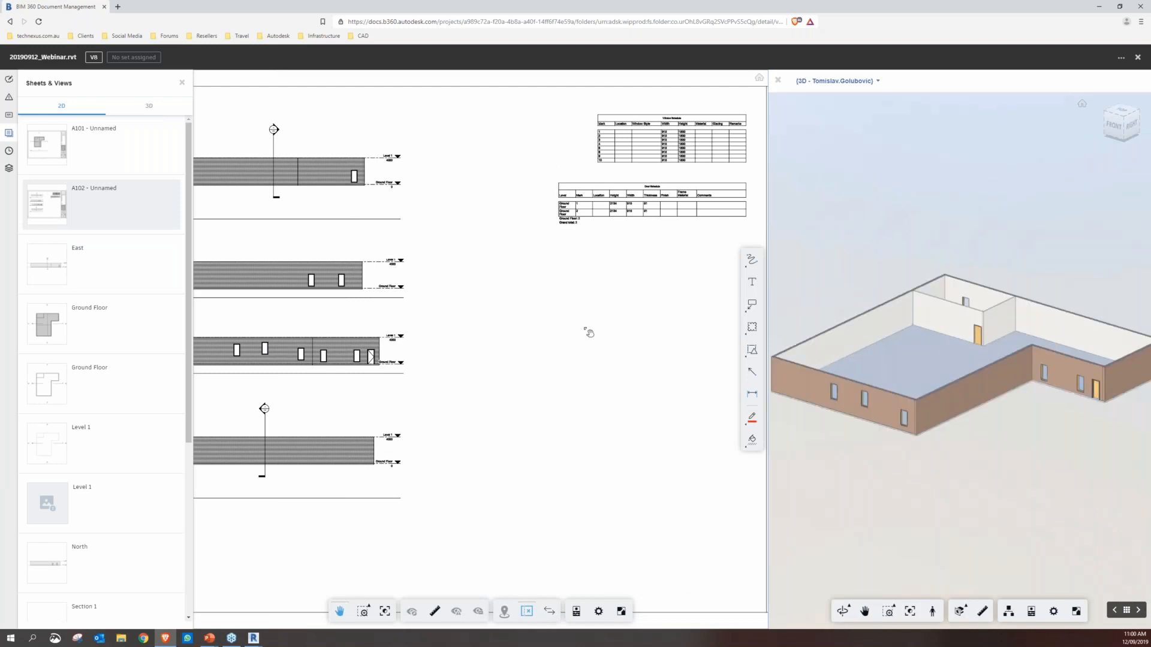
# Select the North elevation's wall, then the door and second window in the South elevation, to locate each in the 3D view
pyautogui.click(369, 298)
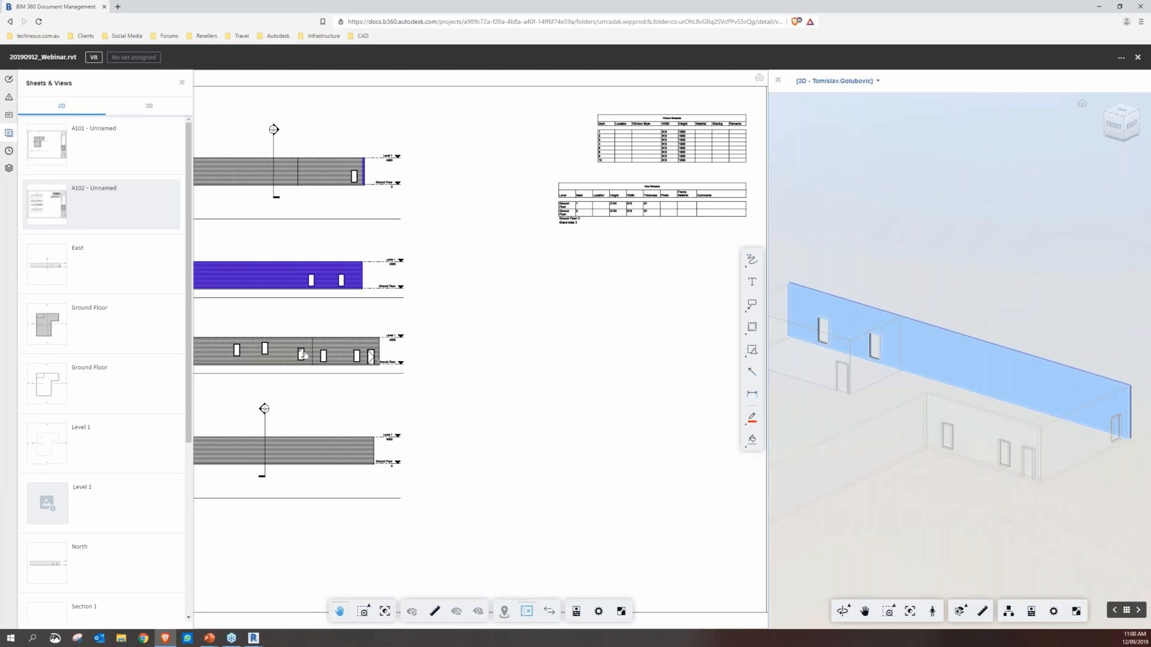
pyautogui.click(374, 363)
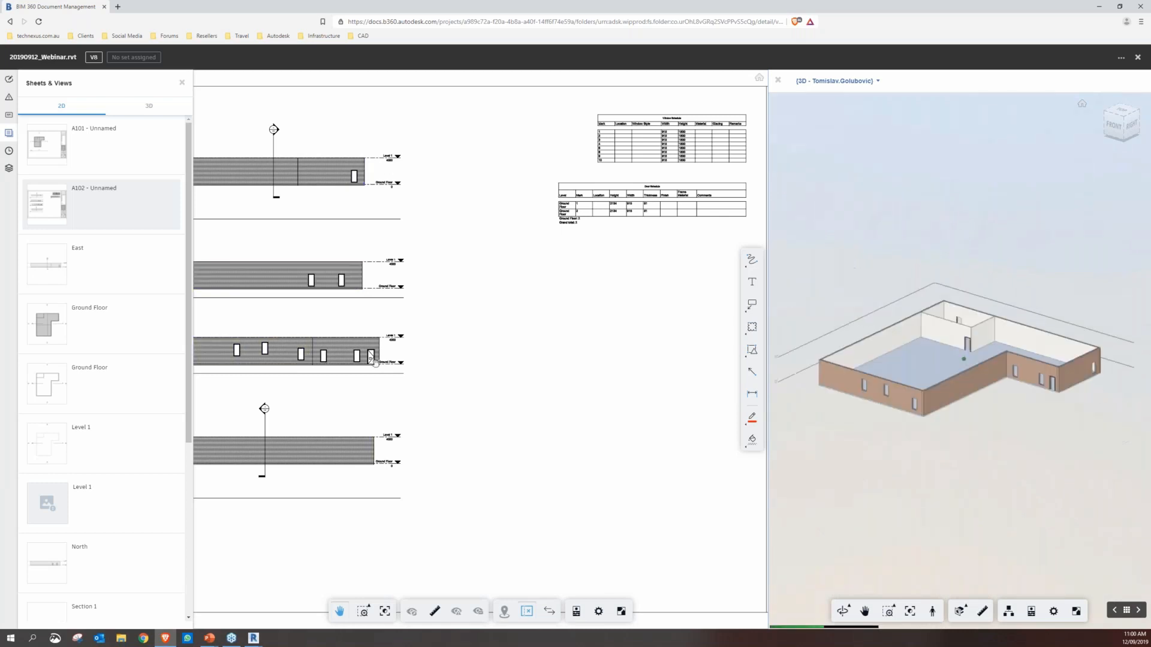
pyautogui.click(372, 358)
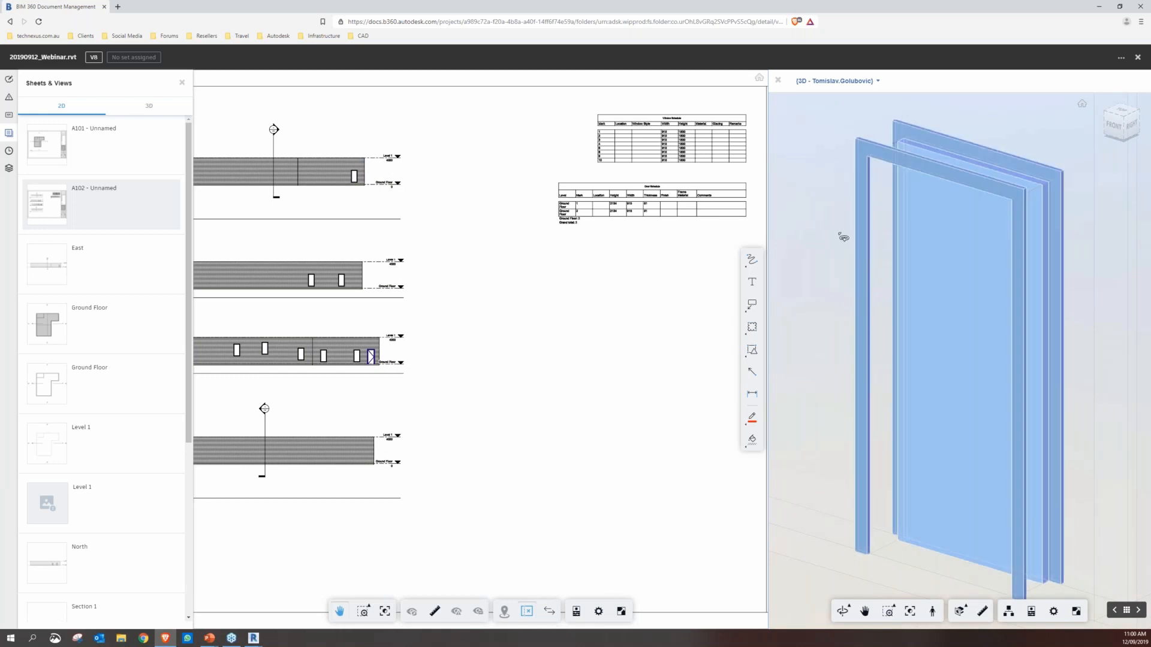
pyautogui.scroll(-6, 843, 237)
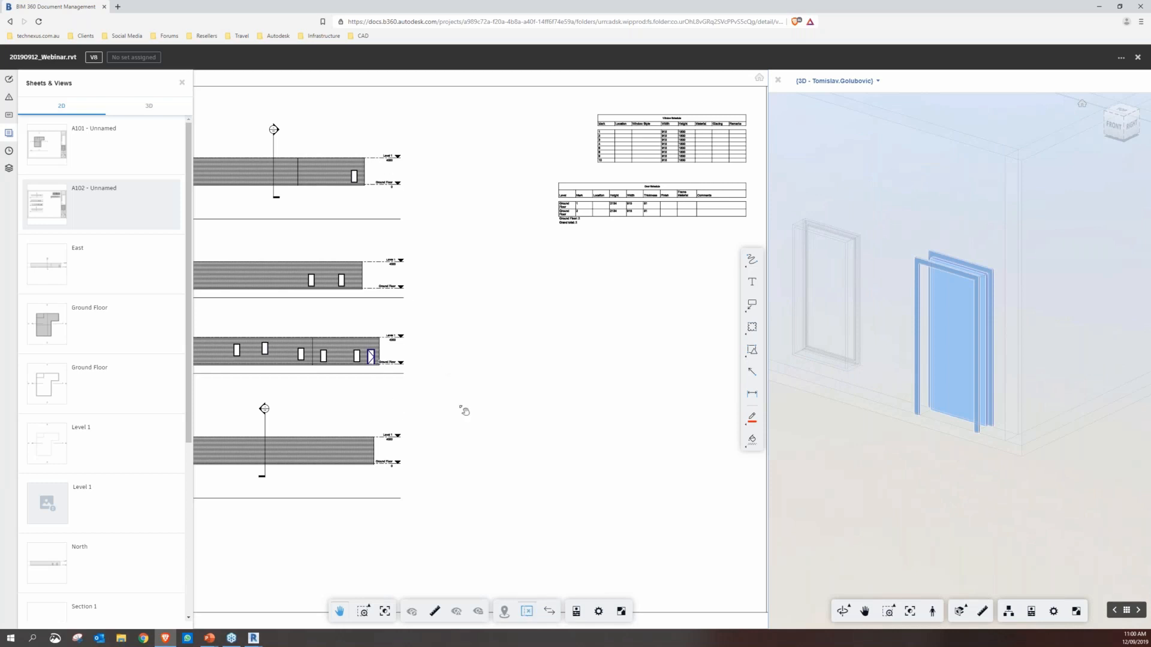
pyautogui.moveTo(465, 411); pyautogui.dragTo(603, 420)
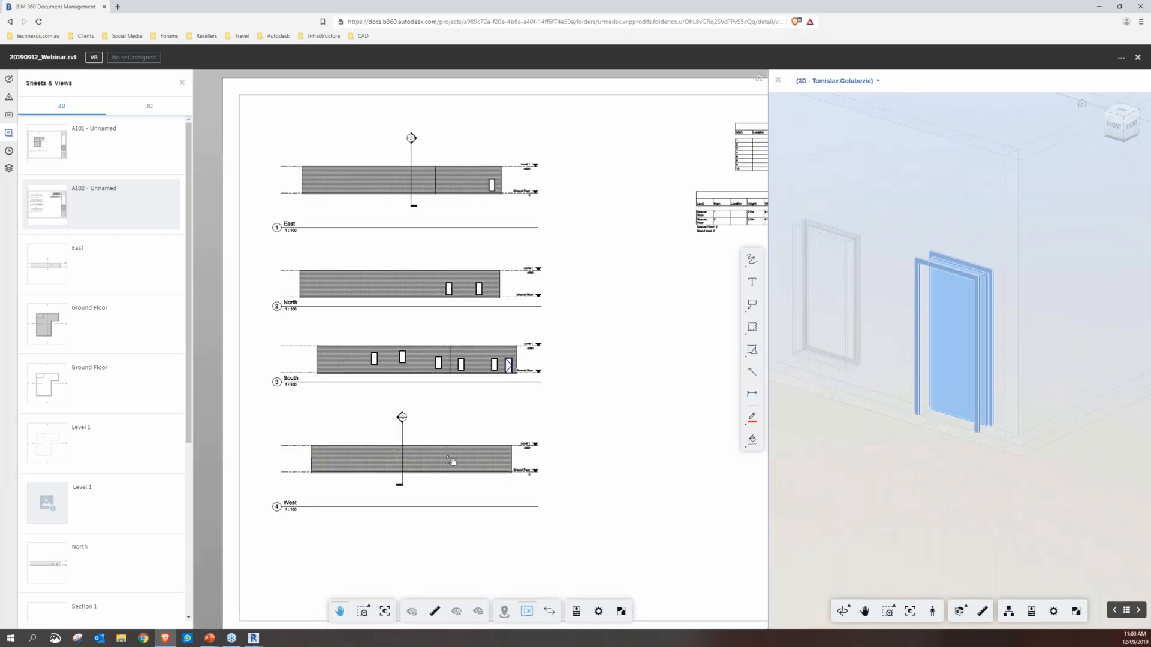
pyautogui.click(406, 364)
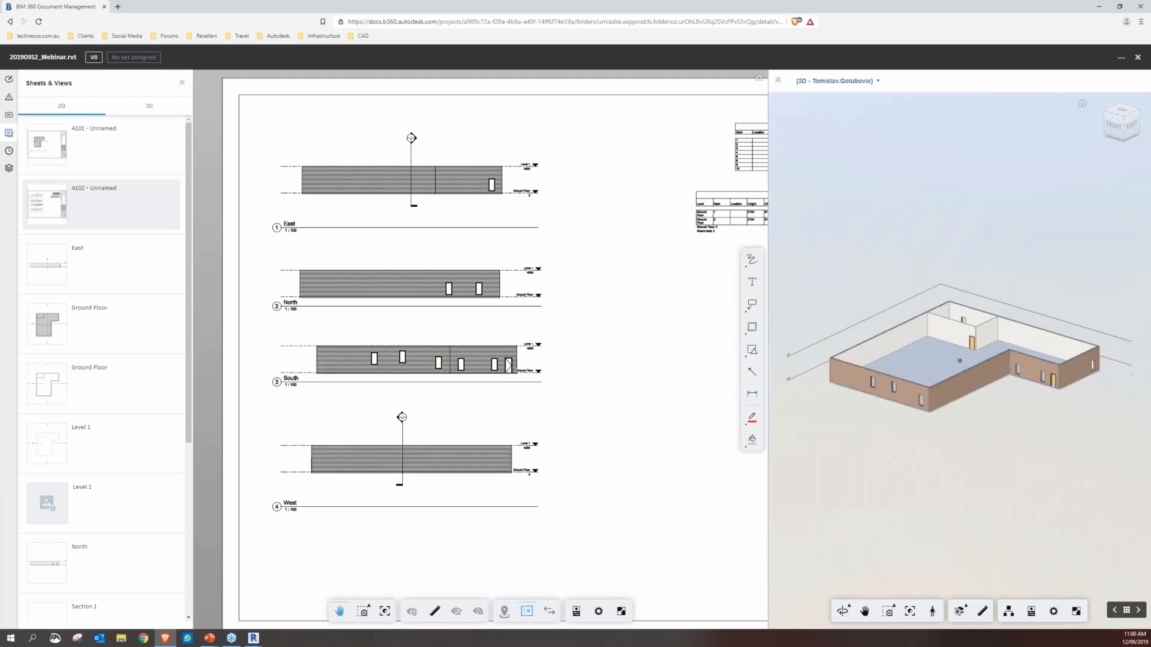
pyautogui.click(403, 358)
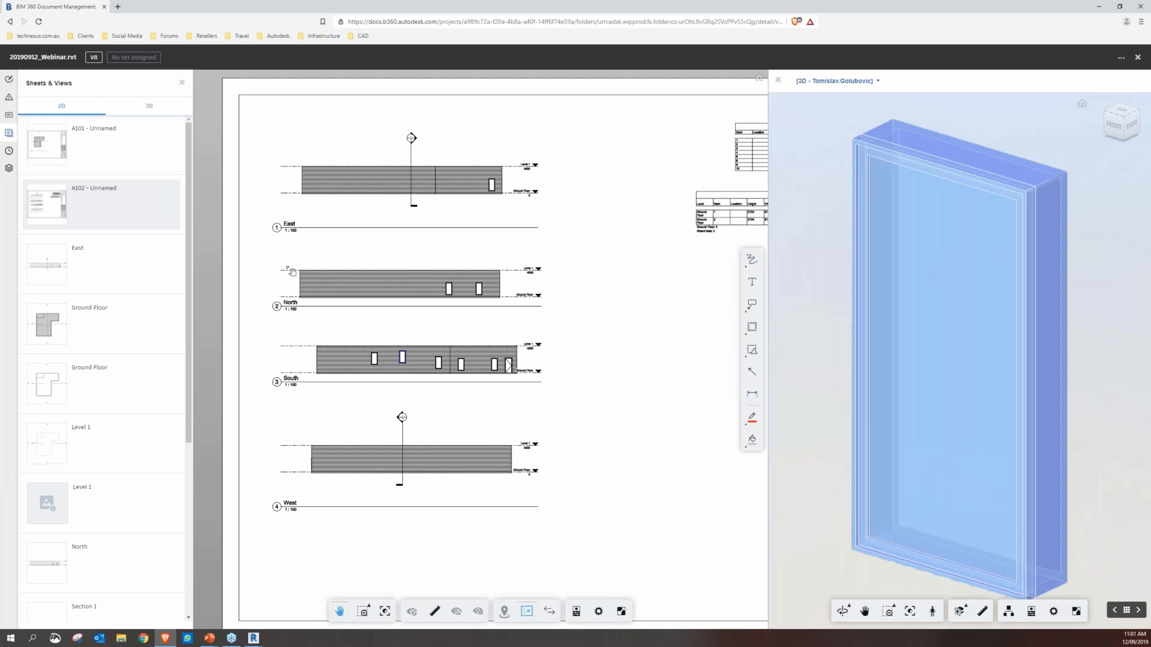
# Look through the Level 1 plan, both Ground Floor plans and the South elevation
pyautogui.click(122, 451)
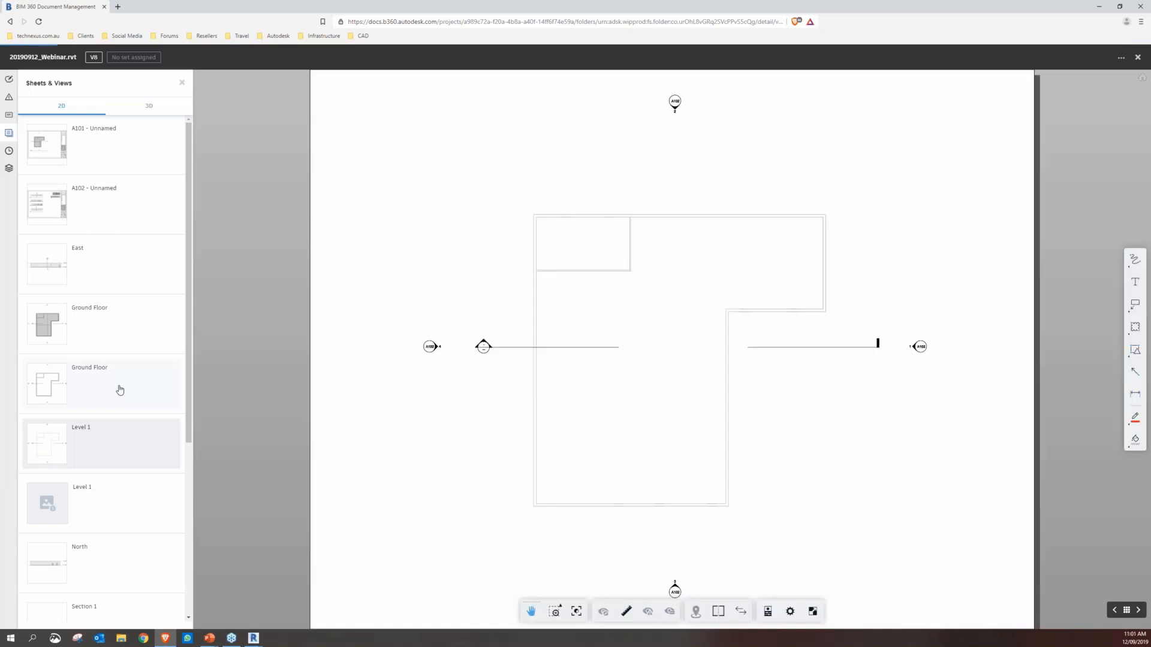
pyautogui.click(120, 390)
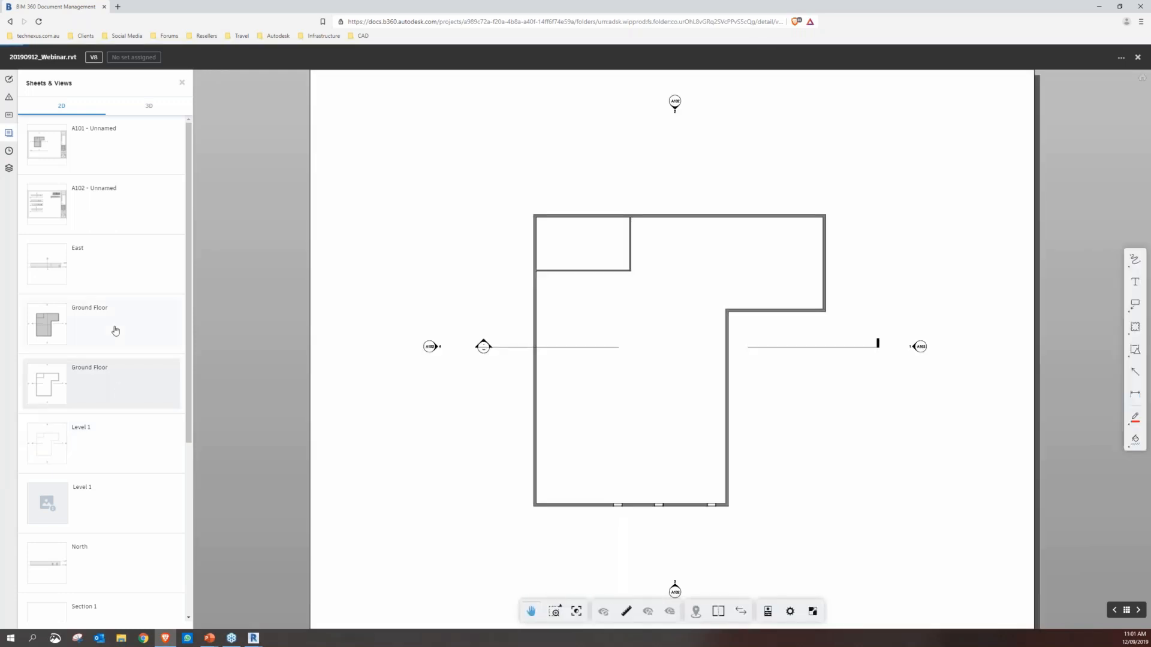
pyautogui.click(116, 331)
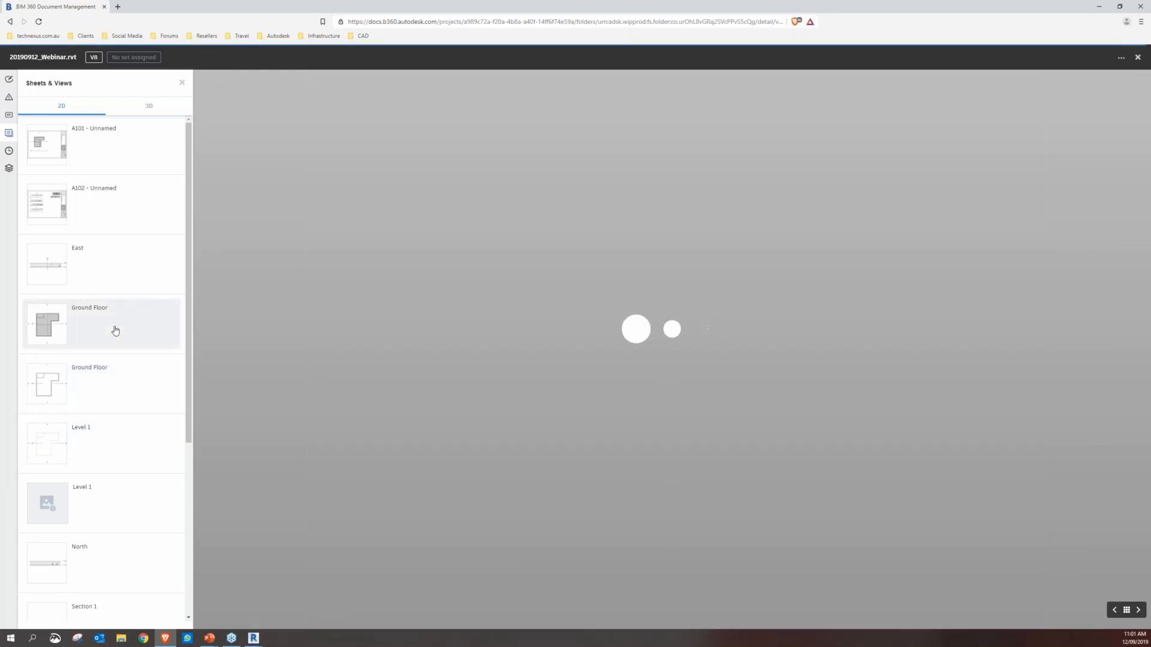
pyautogui.scroll(-2, 131, 278)
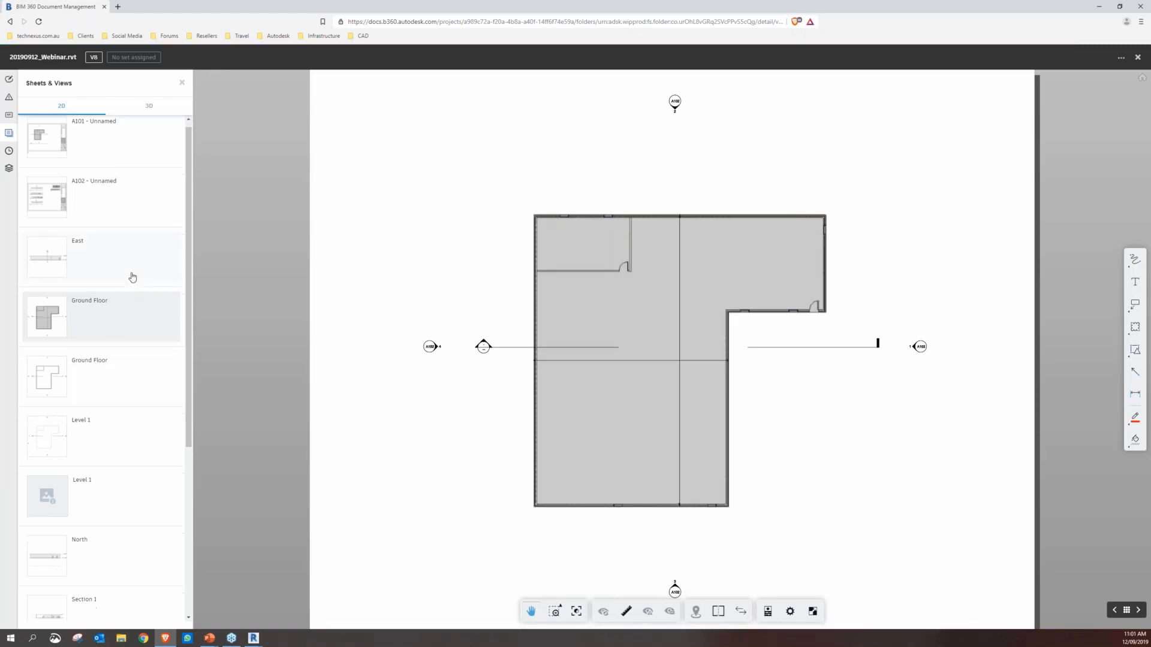
pyautogui.scroll(-2, 147, 420)
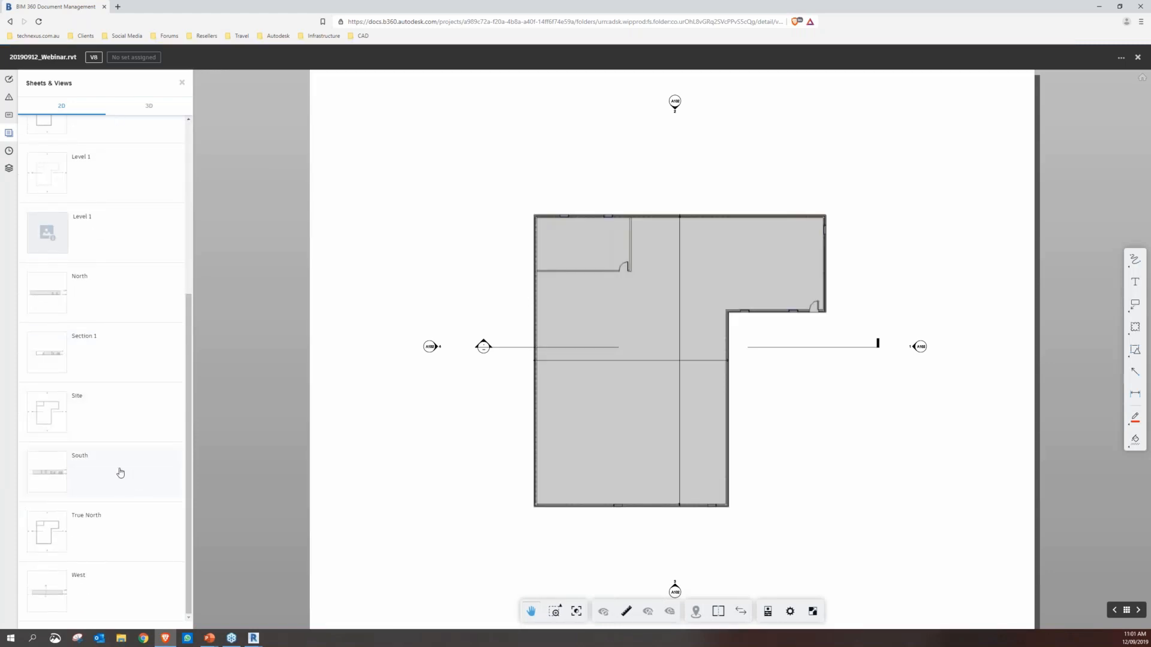
pyautogui.click(59, 480)
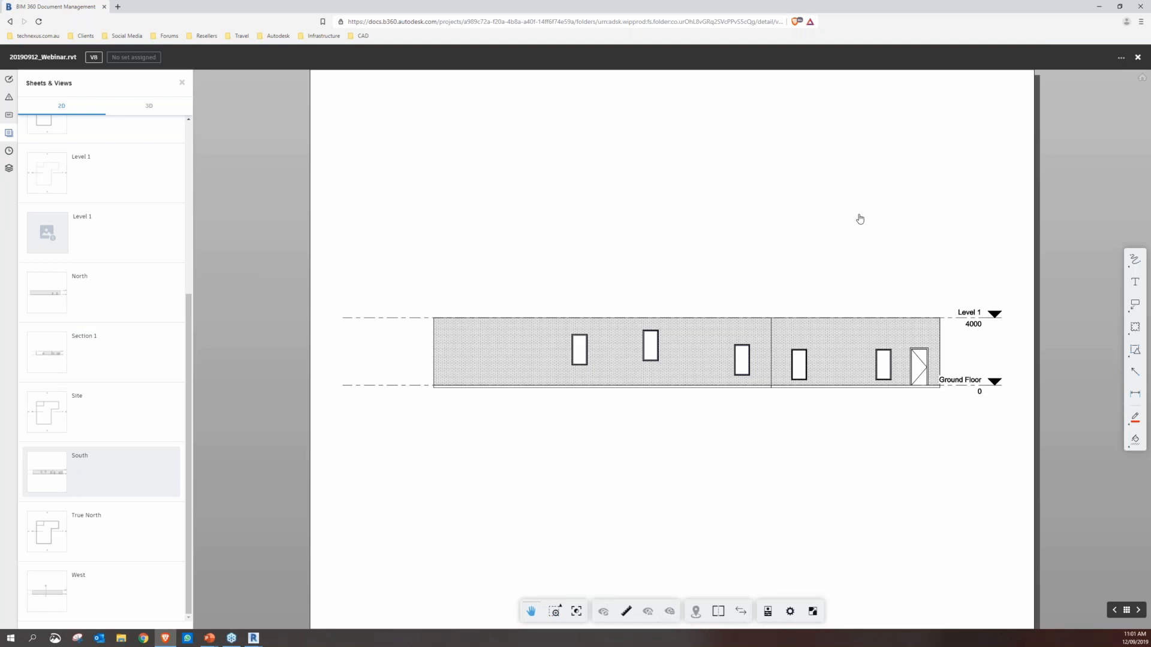
# Close the model viewer and review the version history of 20190912_Webinar.rvt in the project files
pyautogui.click(1138, 57)
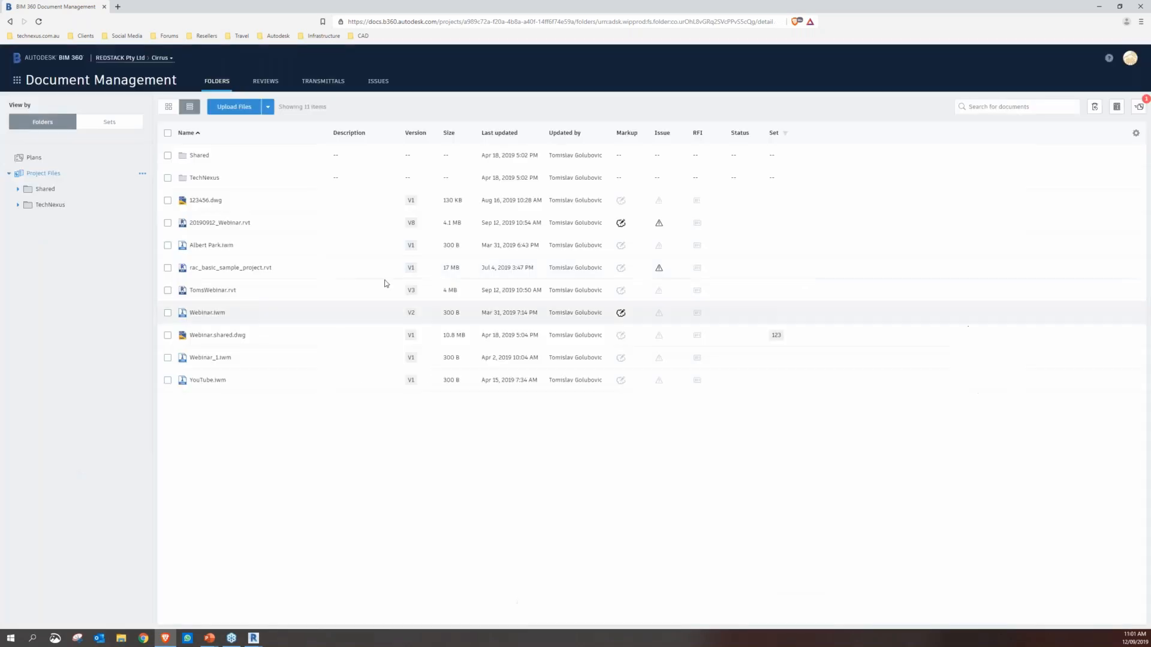
pyautogui.click(411, 223)
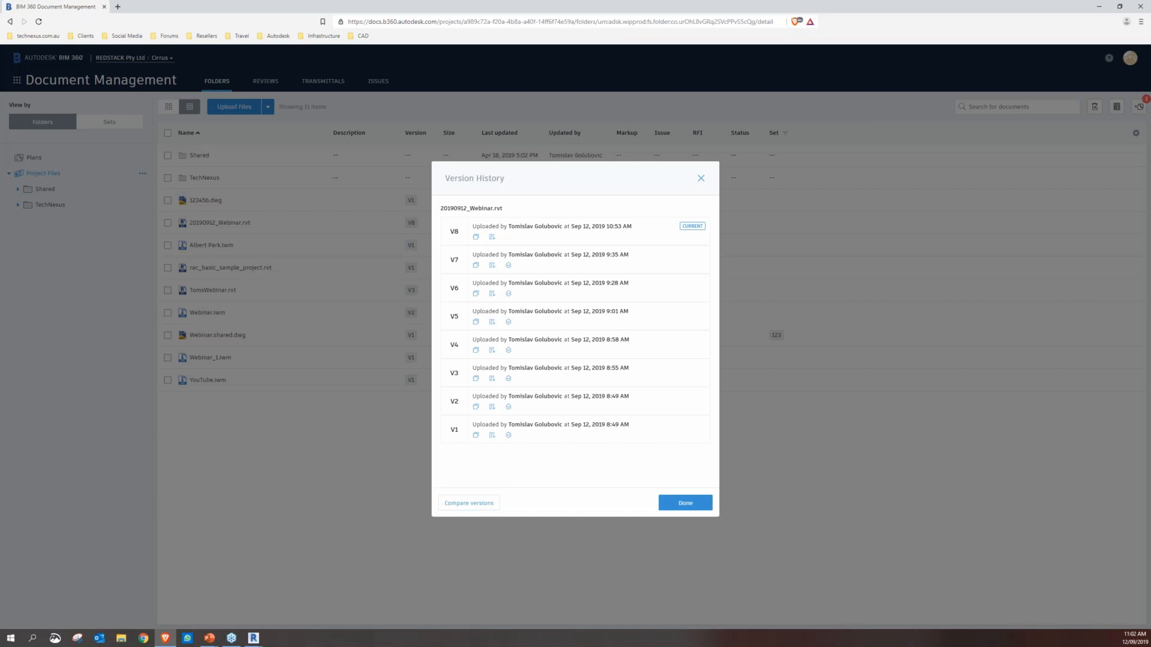
pyautogui.click(700, 178)
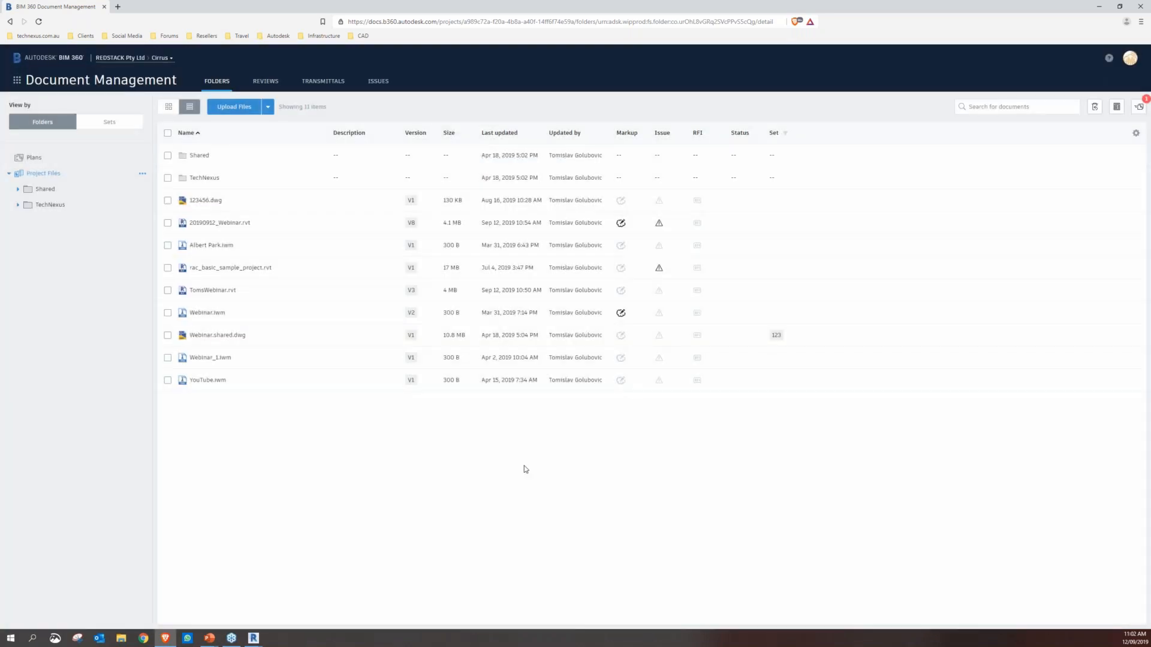
# Open the Cirrus project's home dashboard to view its issues, RFIs and design packages
pyautogui.click(17, 80)
pyautogui.click(41, 117)
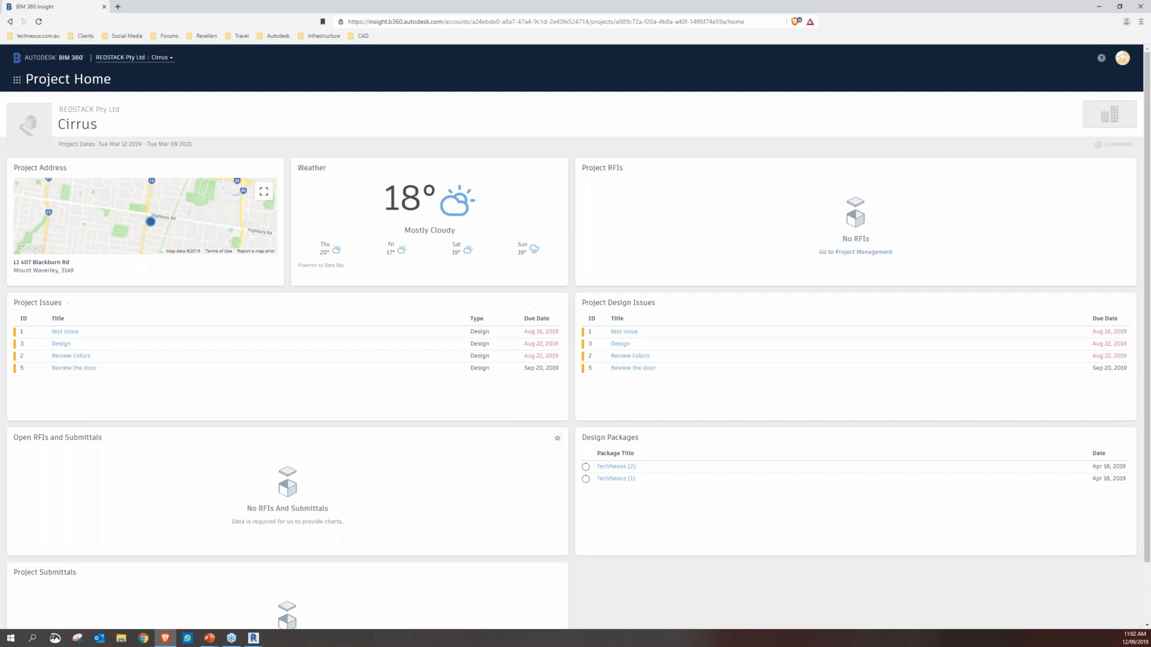
# Switch to the running PowerPoint slide show and advance from the Demo slide to the Questions slide
pyautogui.moveTo(209, 639)
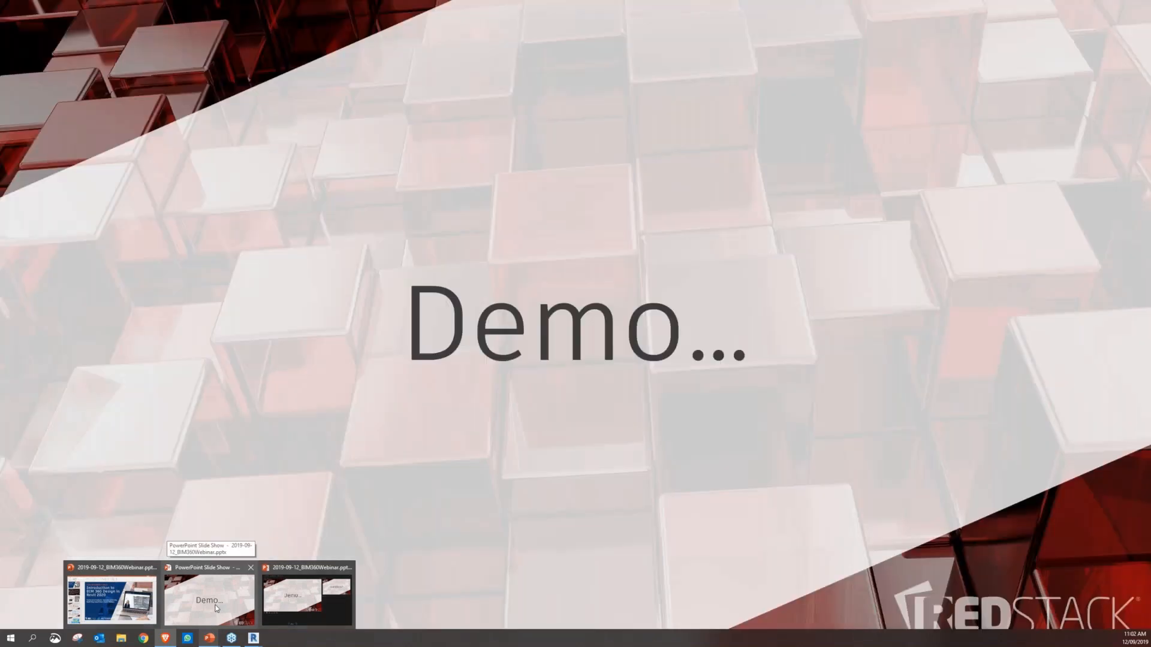
pyautogui.click(215, 609)
pyautogui.press('Right')
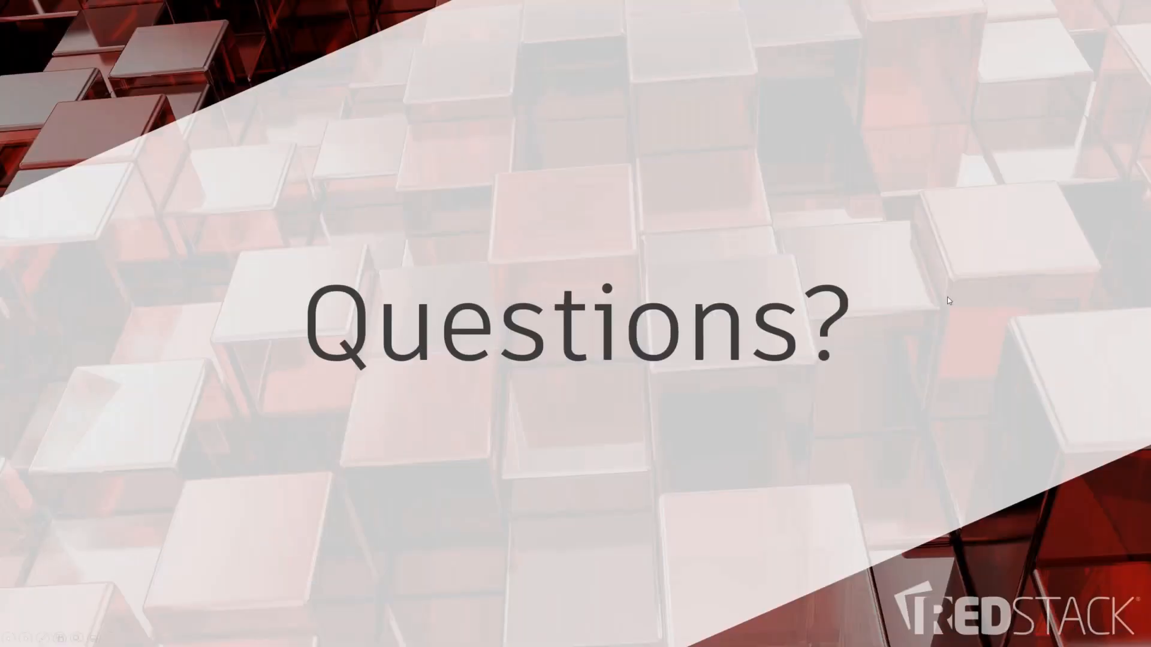